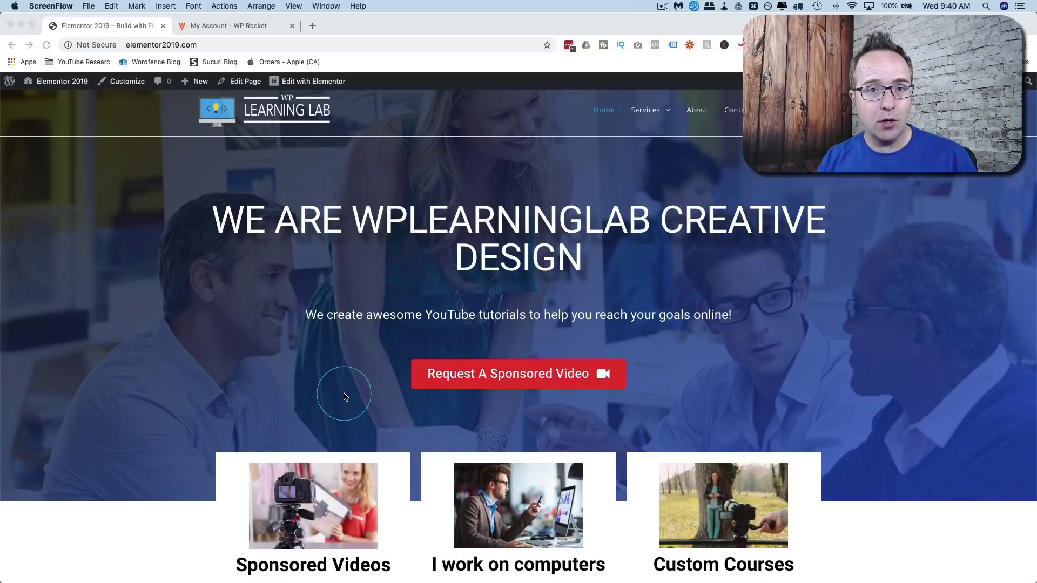
pyautogui.click(344, 397)
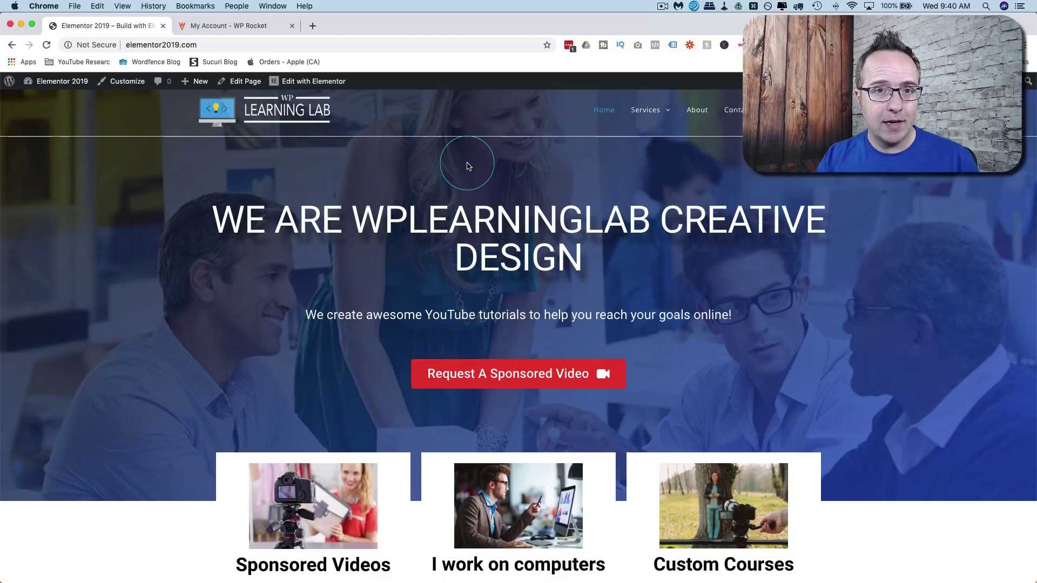
pyautogui.click(314, 27)
pyautogui.write('g')
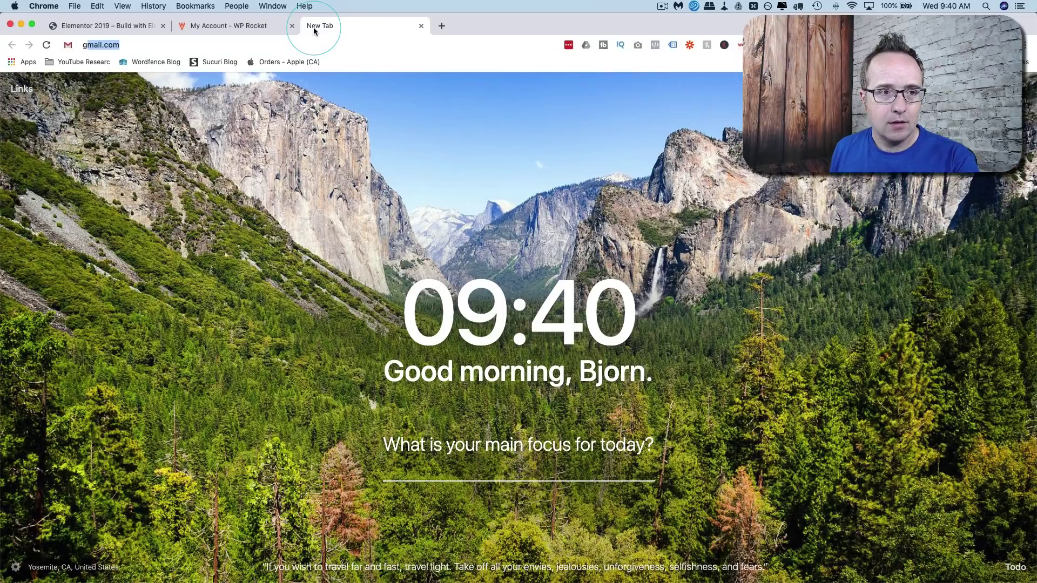
pyautogui.write('tem')
pyautogui.press('BackSpace')
pyautogui.press('BackSpace')
pyautogui.write('m')
pyautogui.press('Return')
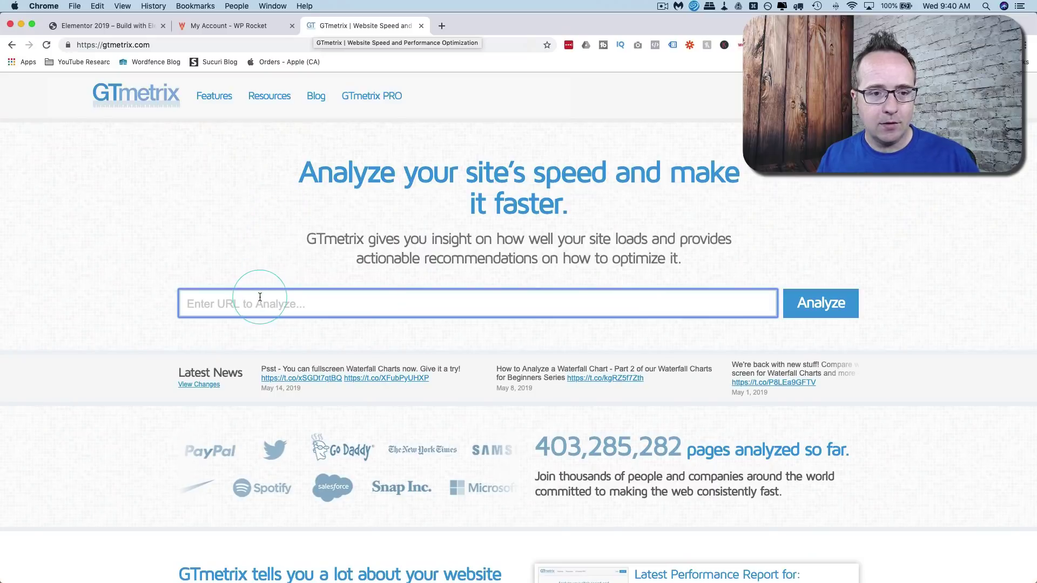
pyautogui.click(259, 299)
pyautogui.write('http://elementor2019.com')
pyautogui.click(816, 306)
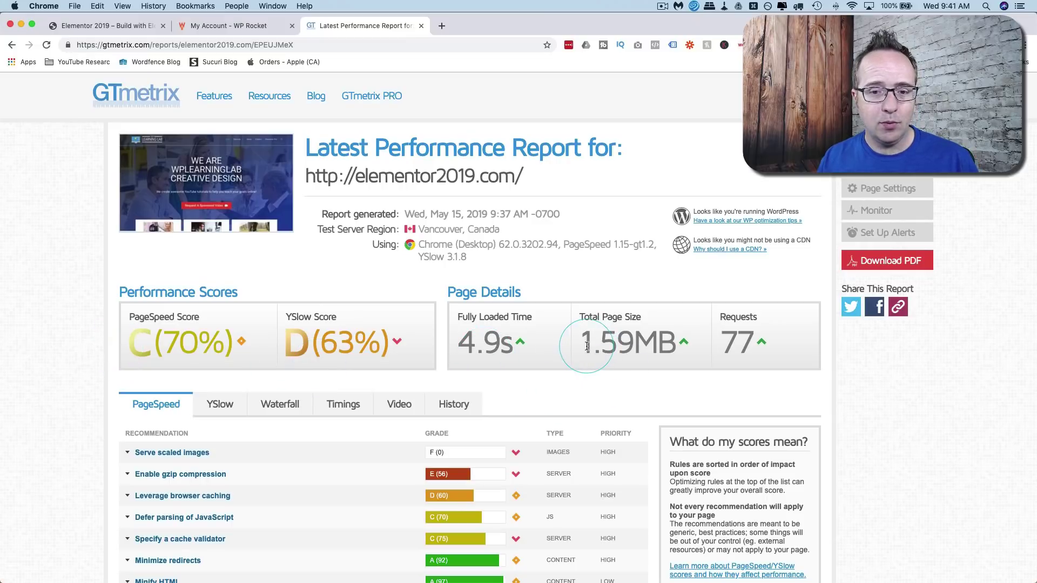
# Highlight the baseline results: 4.9s load, 1.59MB, 77 requests, PageSpeed C and YSlow D
pyautogui.moveTo(580, 344); pyautogui.dragTo(674, 345)
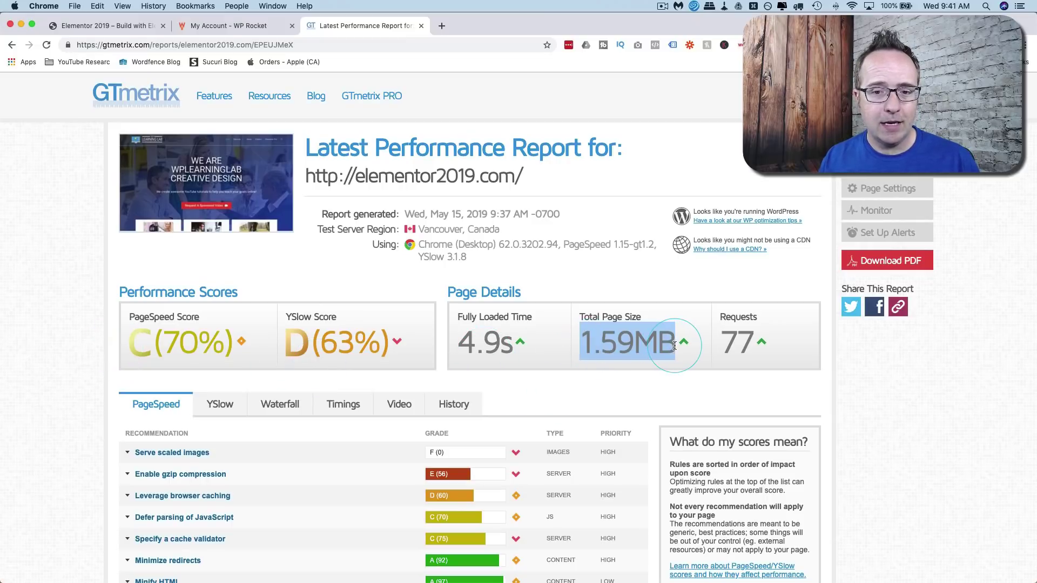
pyautogui.doubleClick(736, 345)
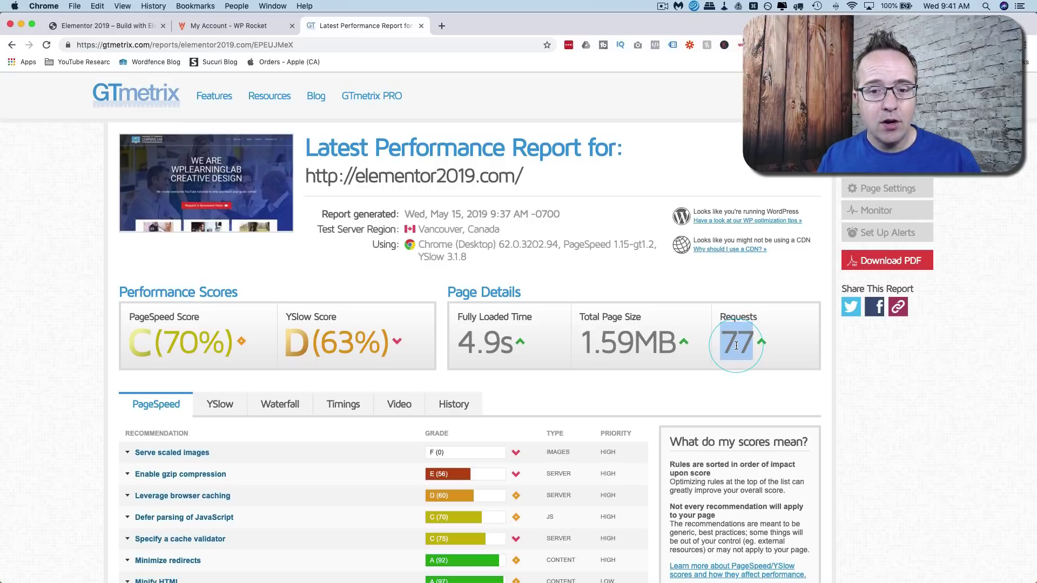
pyautogui.click(736, 346)
pyautogui.click(604, 346)
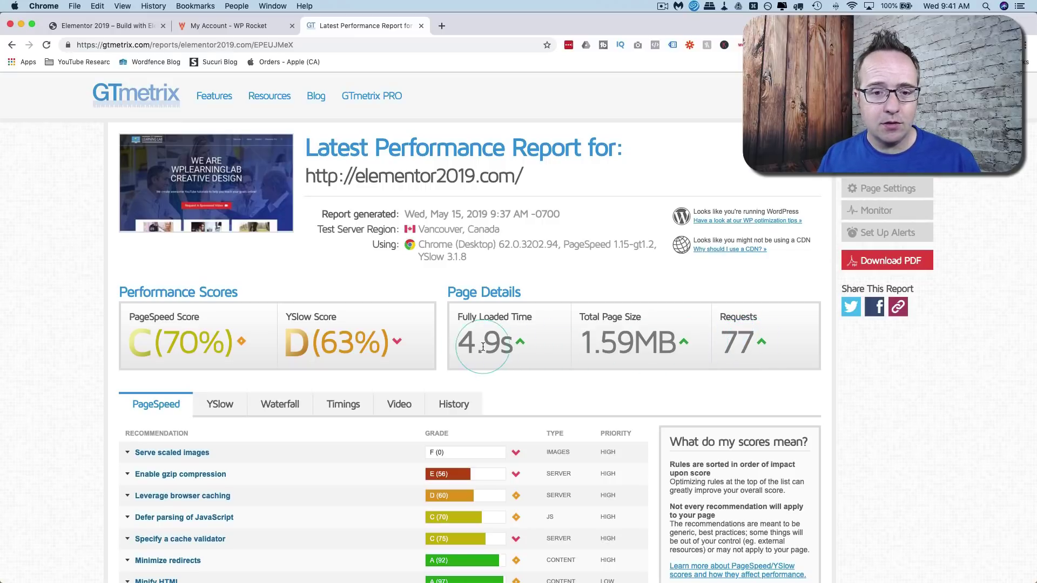
pyautogui.moveTo(475, 346); pyautogui.dragTo(463, 344)
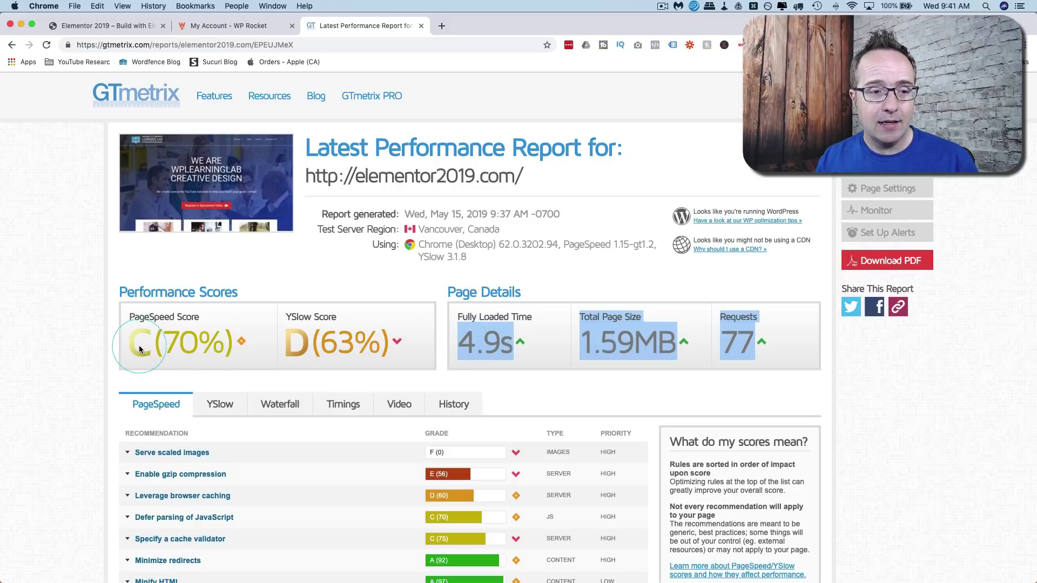
pyautogui.moveTo(137, 345); pyautogui.dragTo(387, 346)
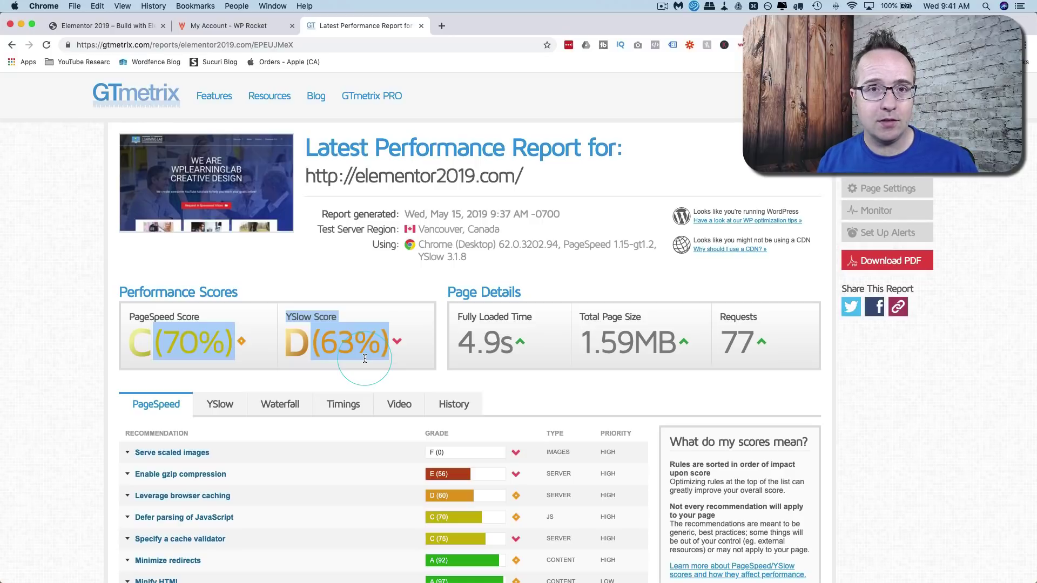
# Switch to the WP Rocket pricing page and scroll through the plans
pyautogui.click(420, 279)
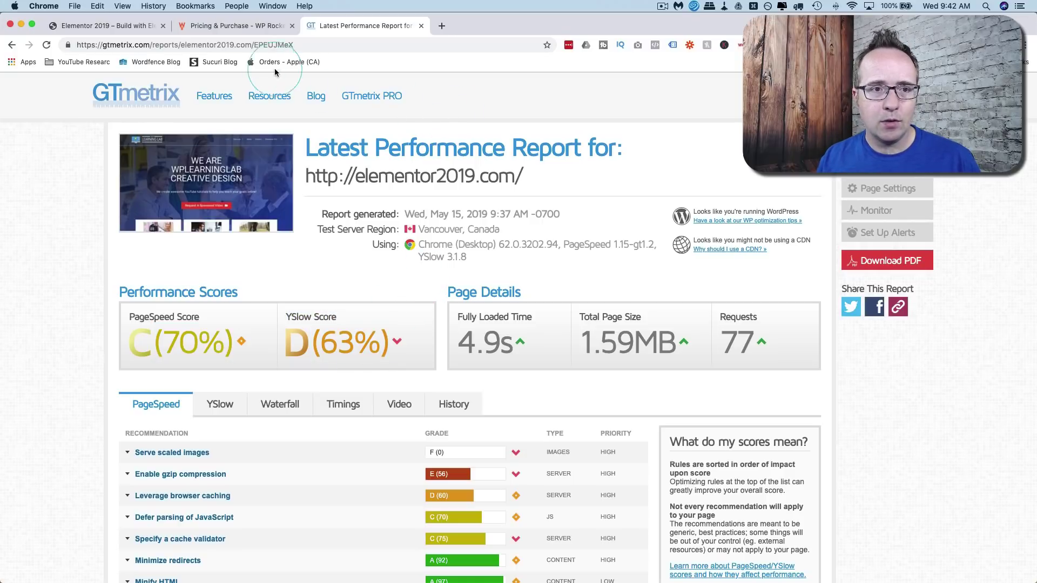
pyautogui.click(233, 26)
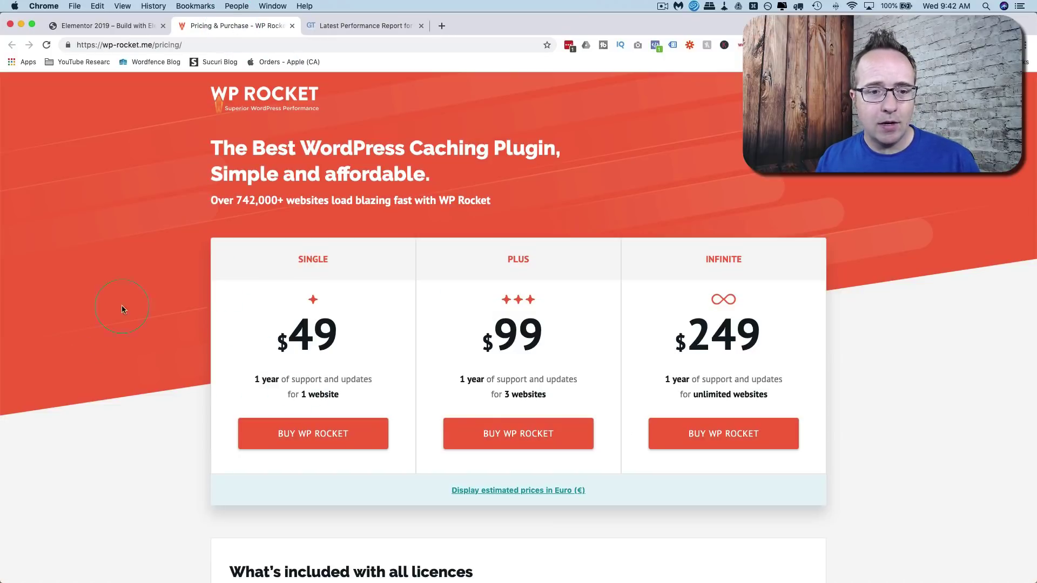
pyautogui.scroll(-3, 216, 286)
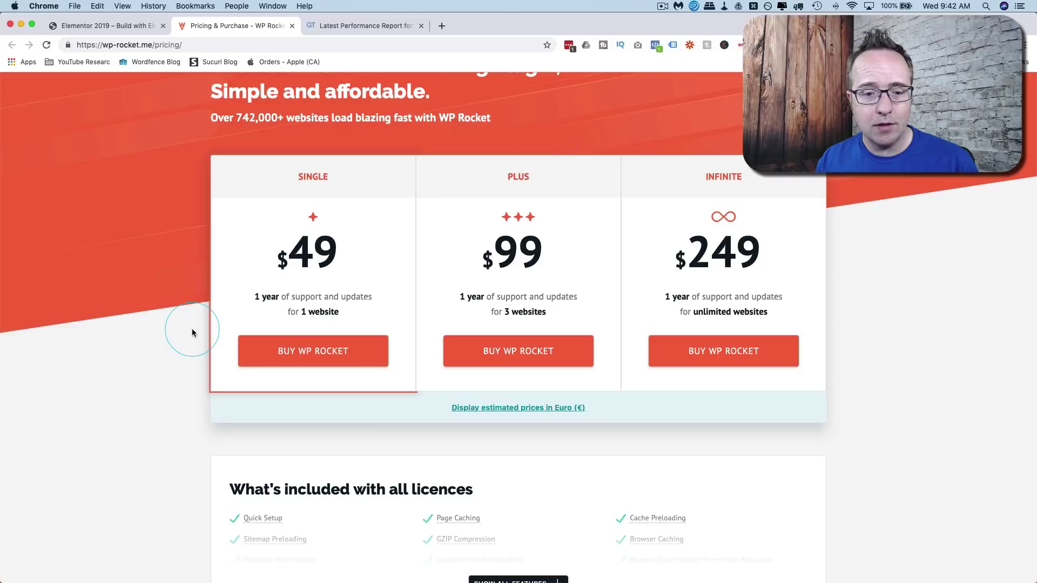
pyautogui.scroll(-6, 192, 333)
pyautogui.scroll(-5, 192, 333)
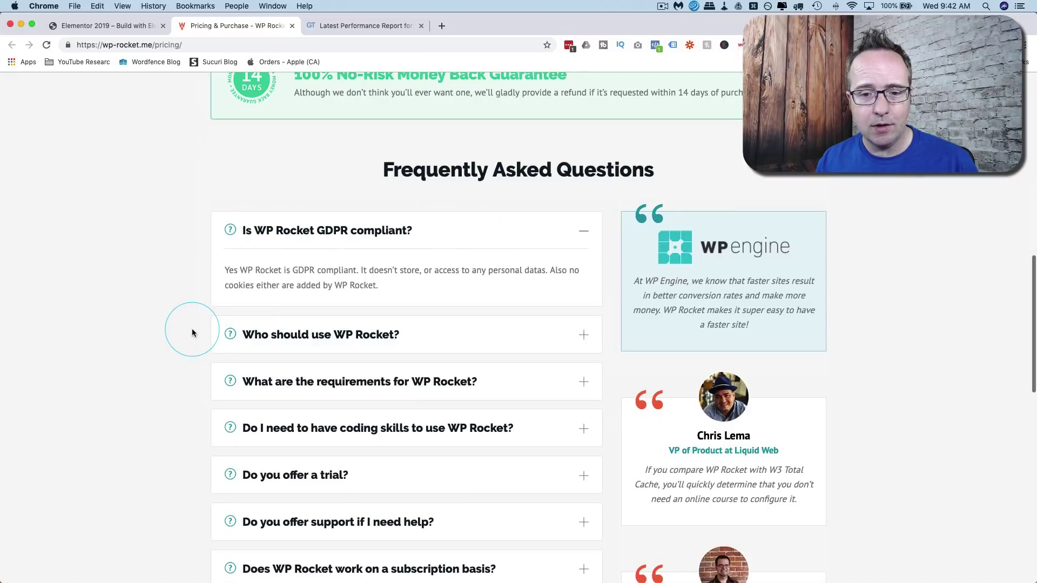
pyautogui.scroll(-10, 192, 333)
pyautogui.scroll(10, 193, 332)
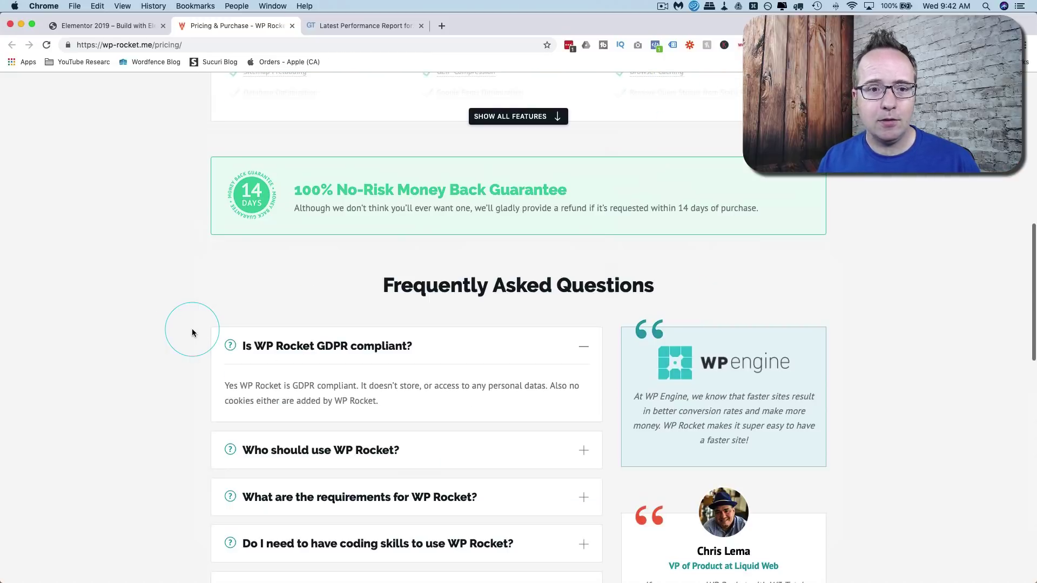
pyautogui.scroll(10, 193, 333)
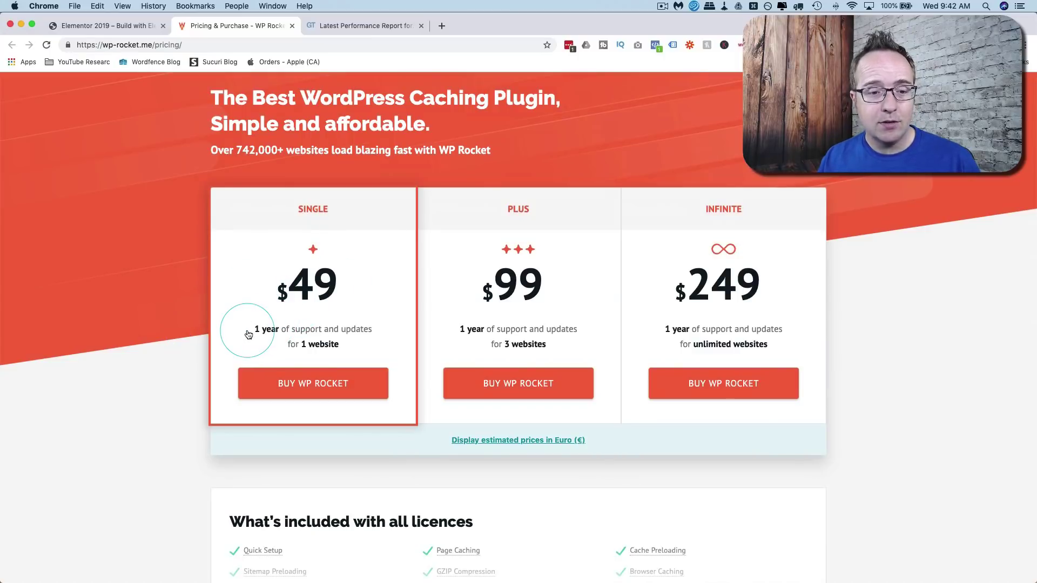
pyautogui.scroll(-1, 249, 335)
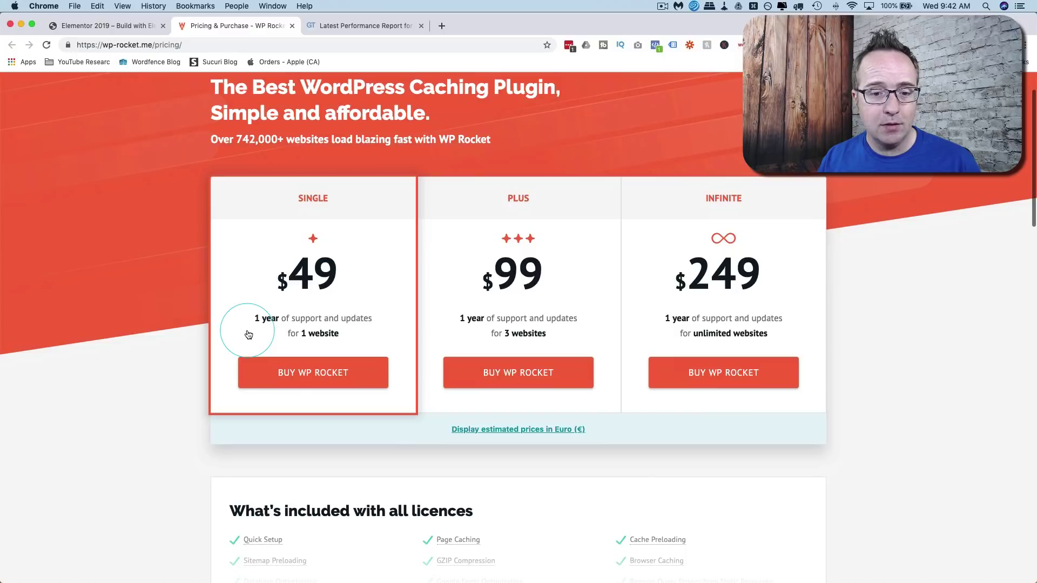
pyautogui.scroll(-1, 248, 335)
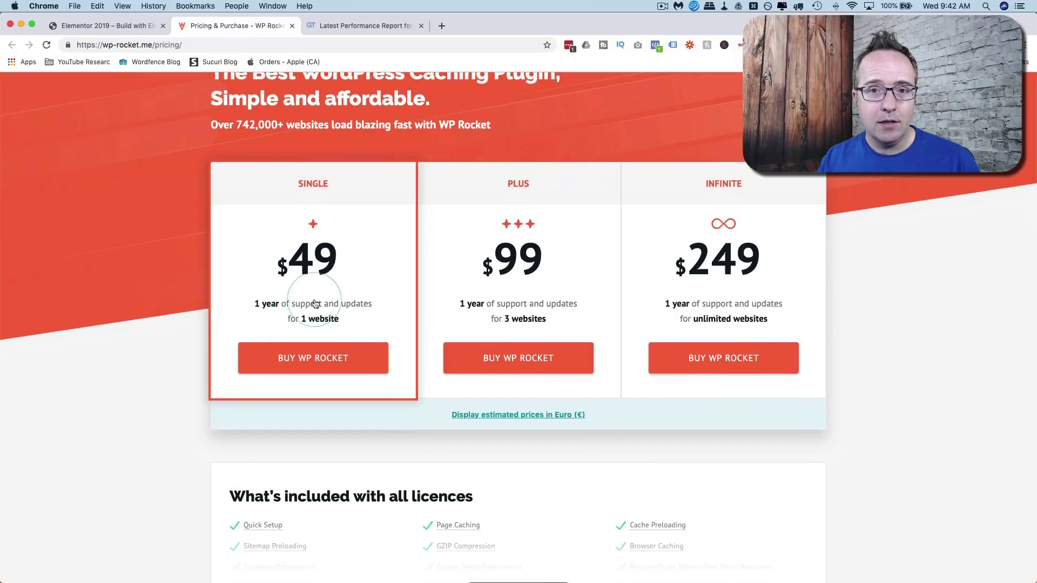
# Bring the My Account page into this window and save the wp-rocket_3.3.2 zip
pyautogui.moveTo(493, 30); pyautogui.dragTo(363, 23)
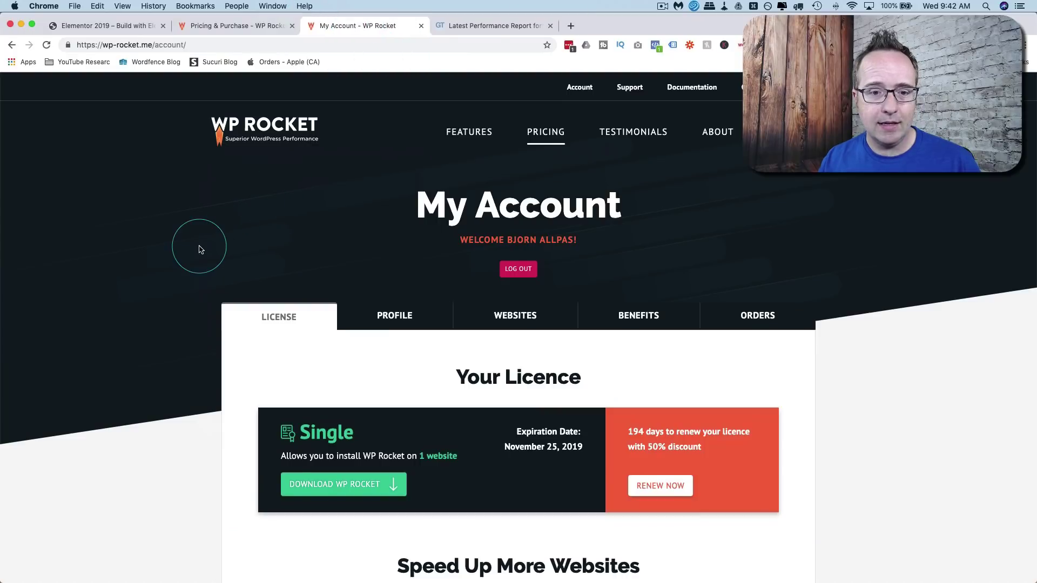
pyautogui.scroll(-3, 200, 250)
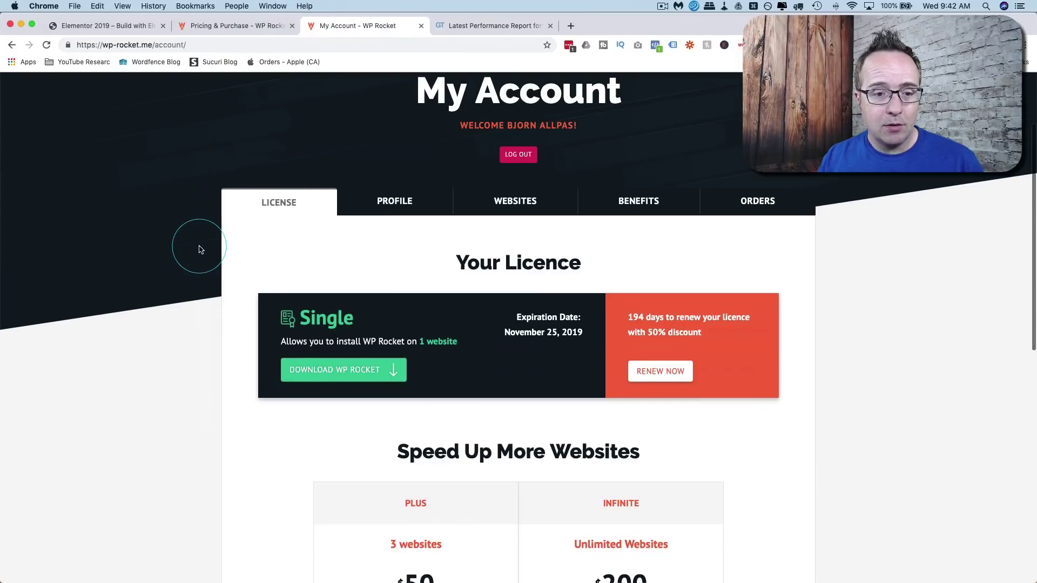
pyautogui.scroll(-1, 199, 249)
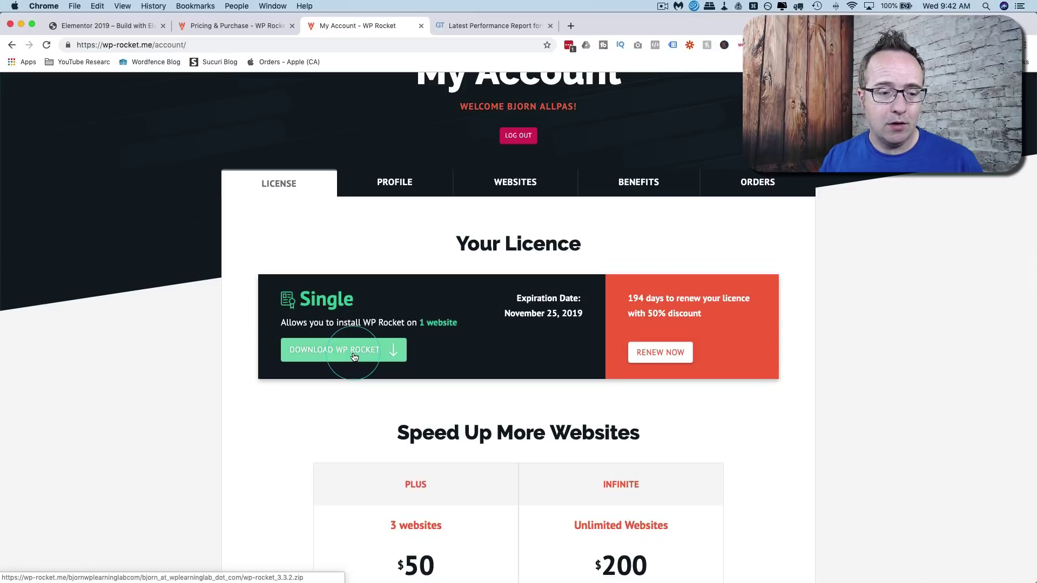
pyautogui.click(353, 357)
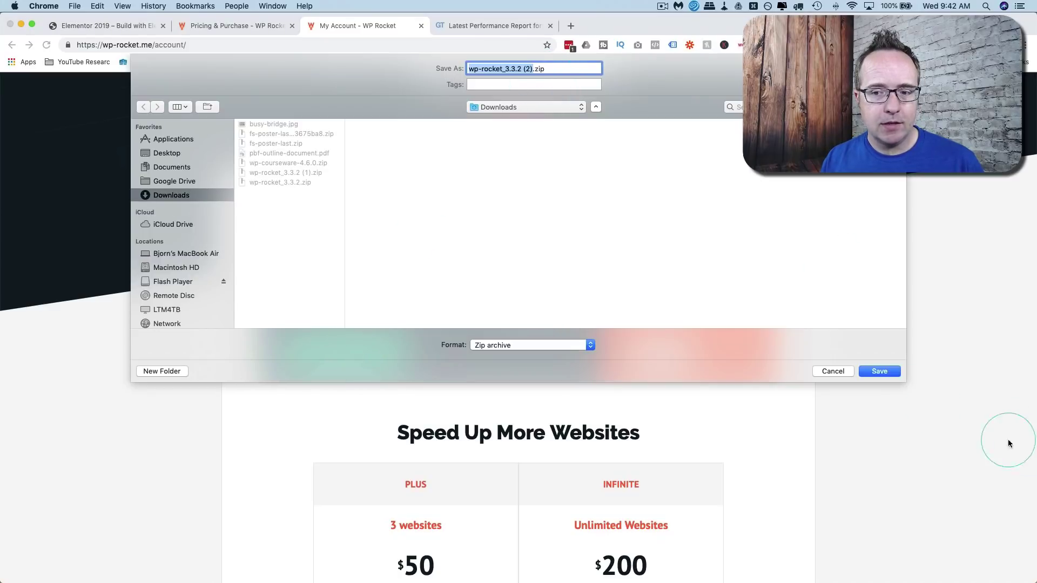
pyautogui.press('Return')
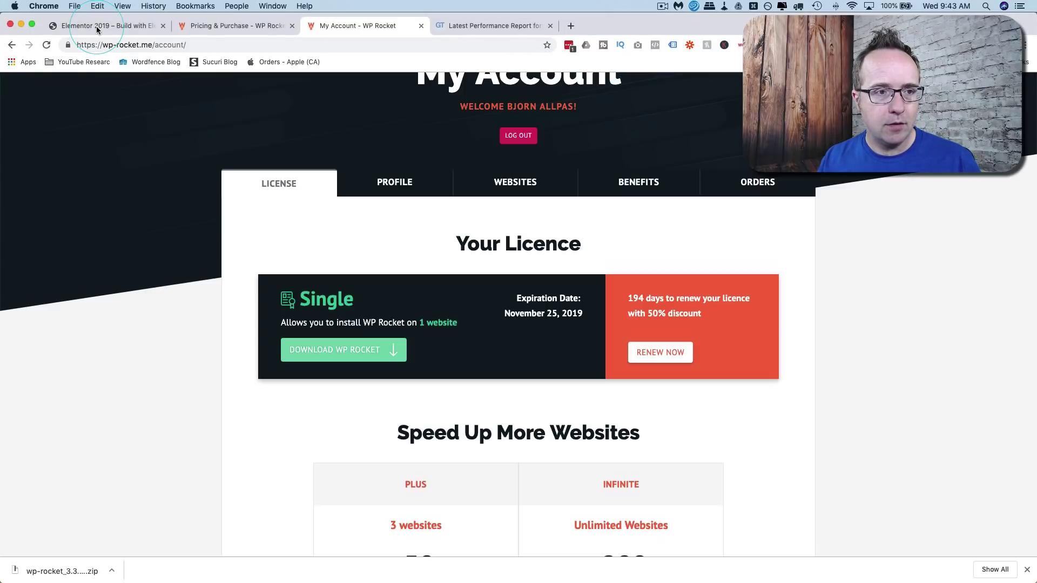
# Upload the WP Rocket zip through Plugins > Add New > Upload Plugin and install it
pyautogui.click(95, 29)
pyautogui.moveTo(54, 81)
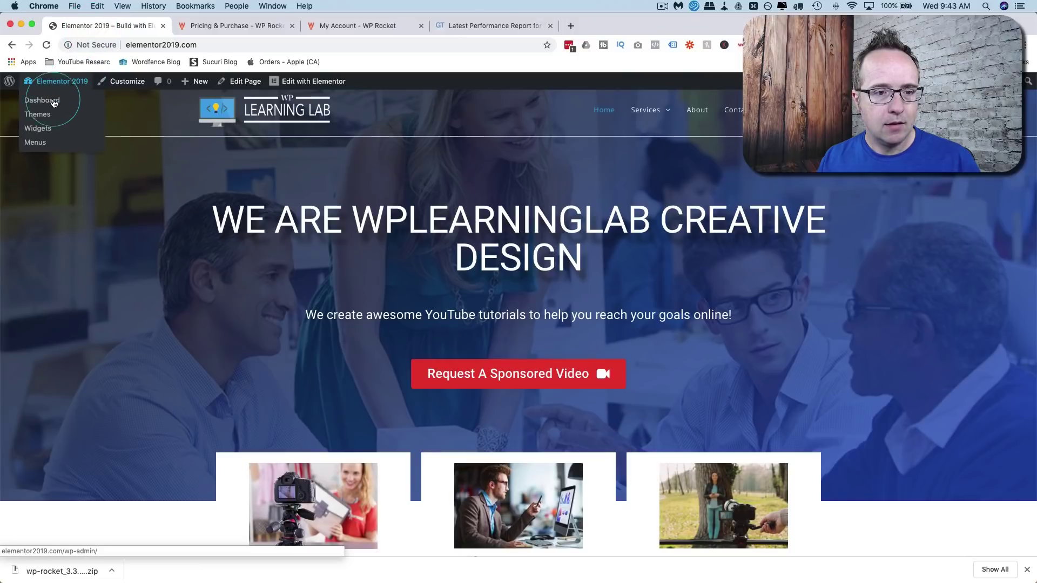
pyautogui.click(51, 102)
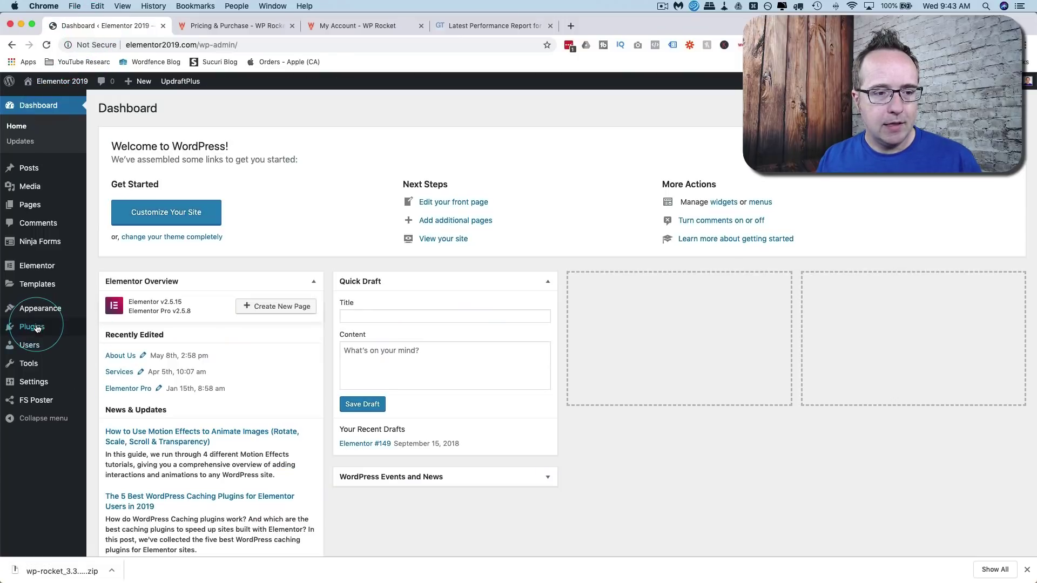
pyautogui.click(116, 347)
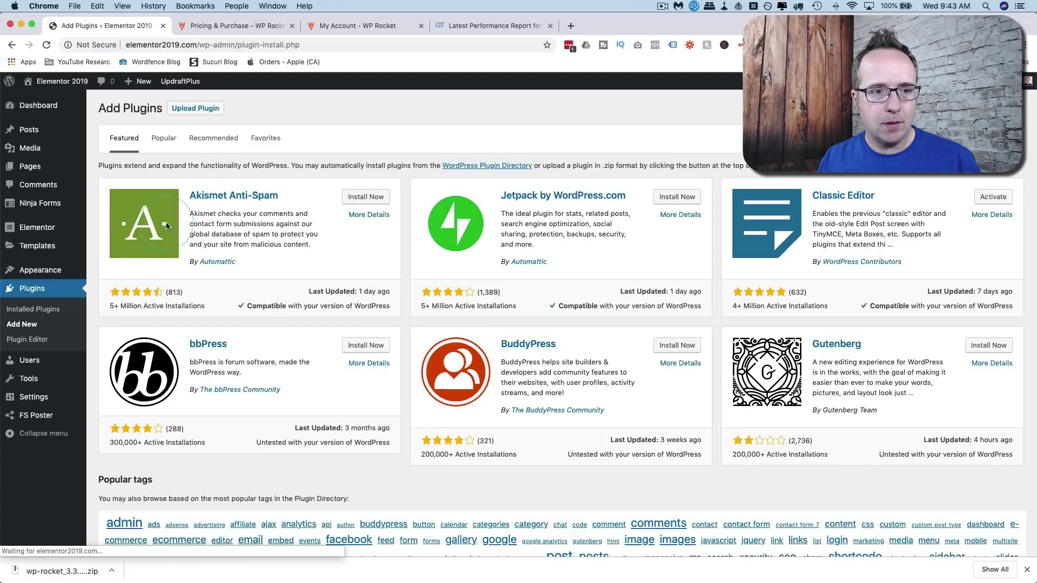
pyautogui.click(201, 110)
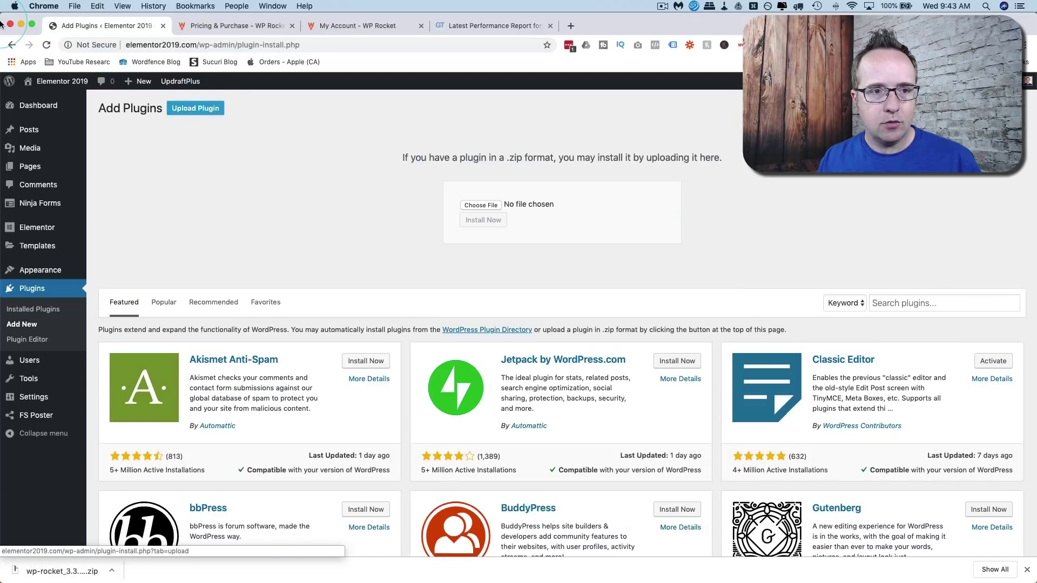
pyautogui.click(19, 48)
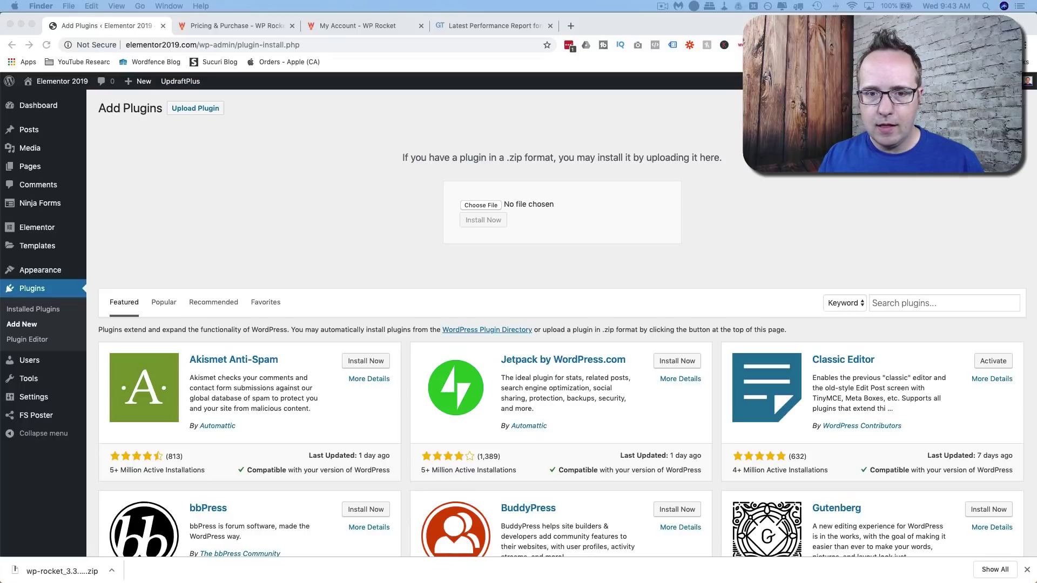
pyautogui.moveTo(1034, 205); pyautogui.dragTo(481, 208)
pyautogui.click(483, 221)
# Activate WP Rocket, view its settings dashboard, then return to the GTmetrix report
pyautogui.click(144, 185)
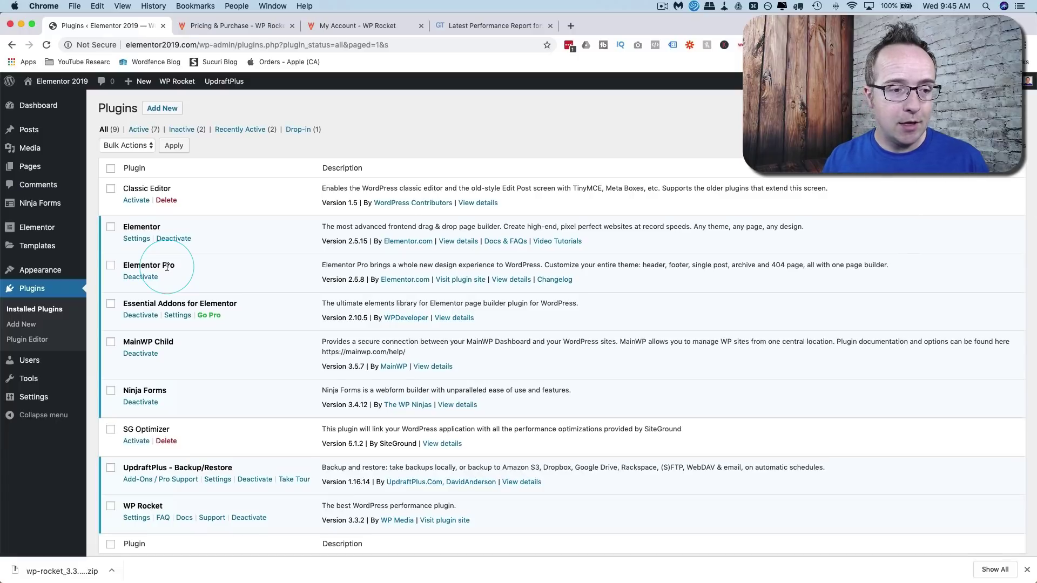
pyautogui.moveTo(33, 396)
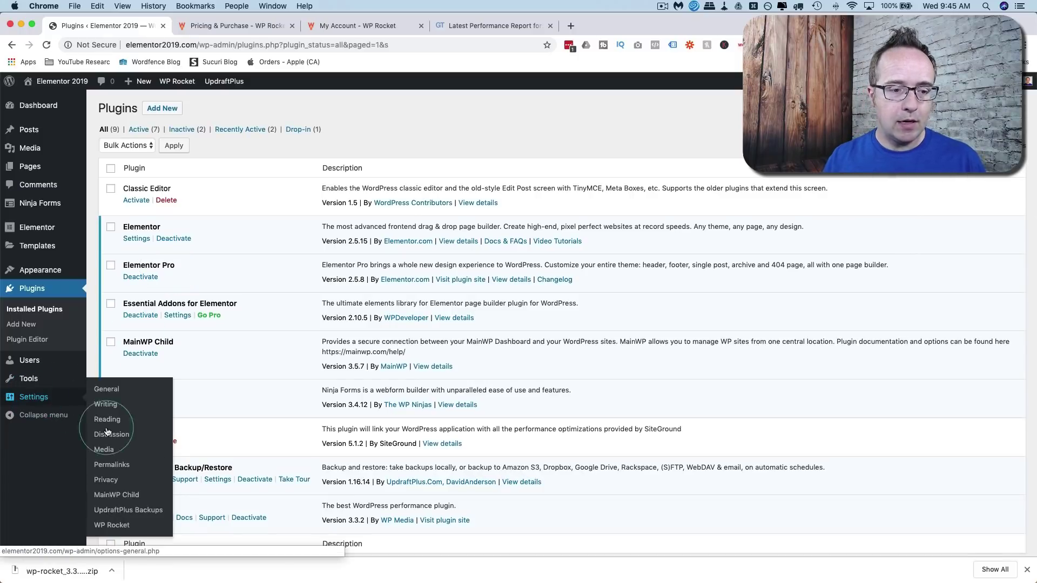
pyautogui.click(105, 529)
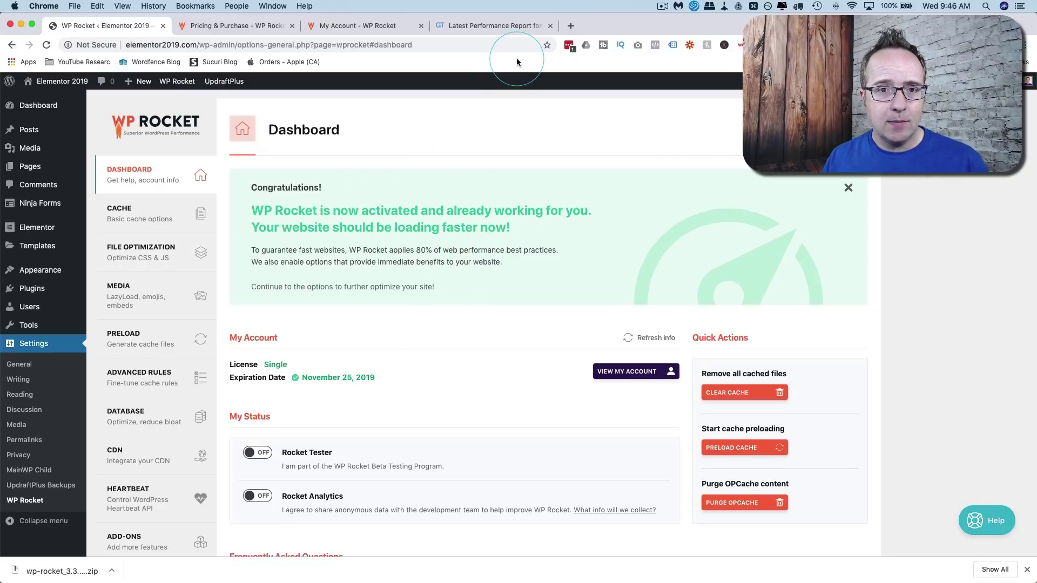
pyautogui.click(472, 31)
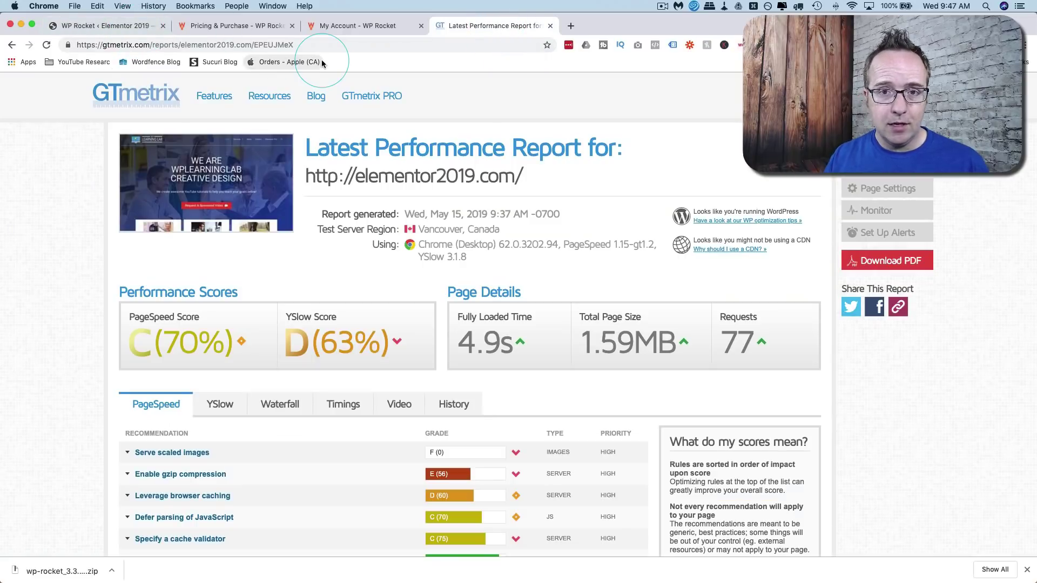
pyautogui.click(570, 27)
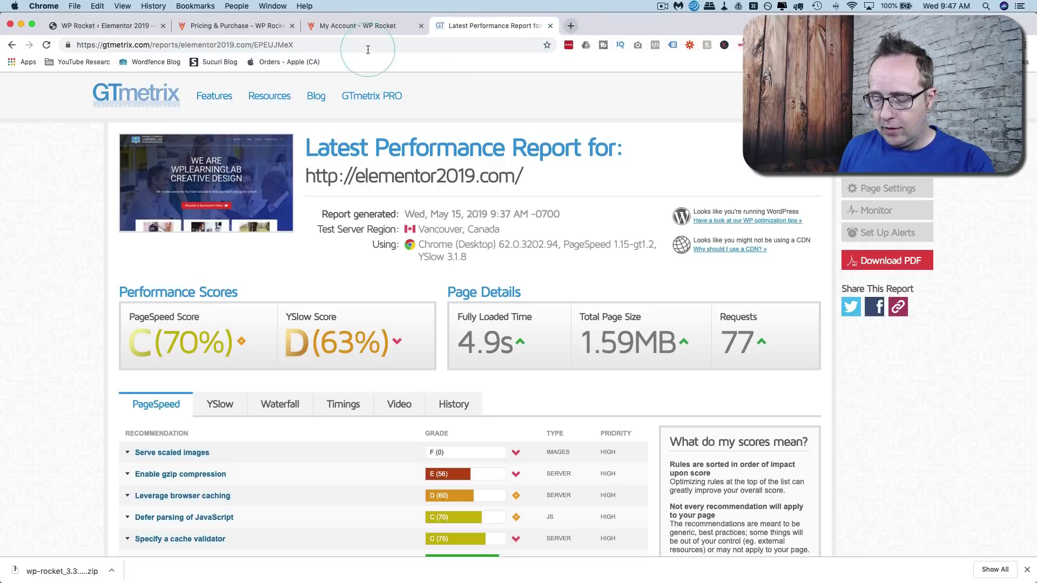
pyautogui.write('gtme')
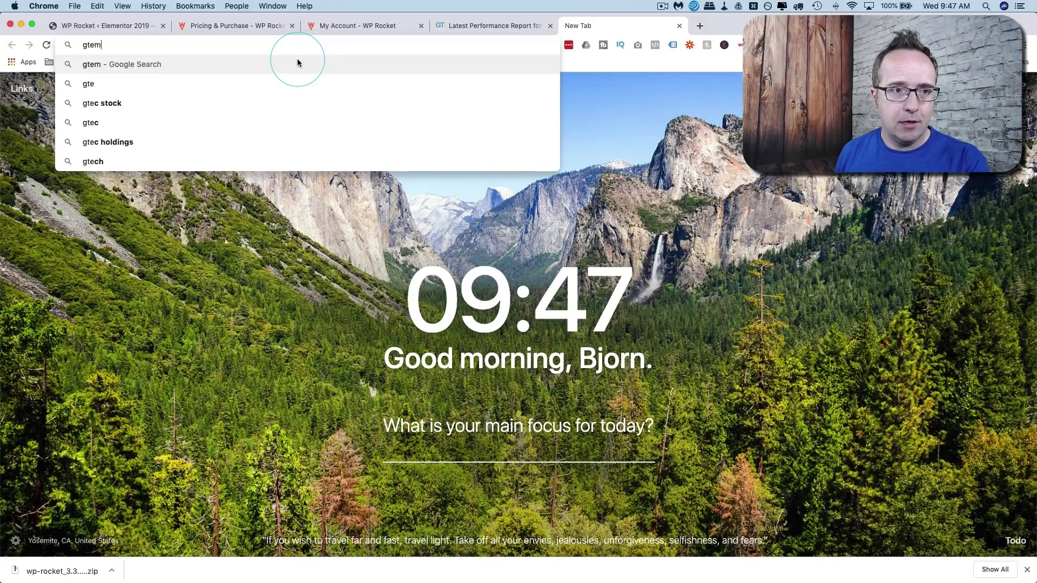
pyautogui.press('Return')
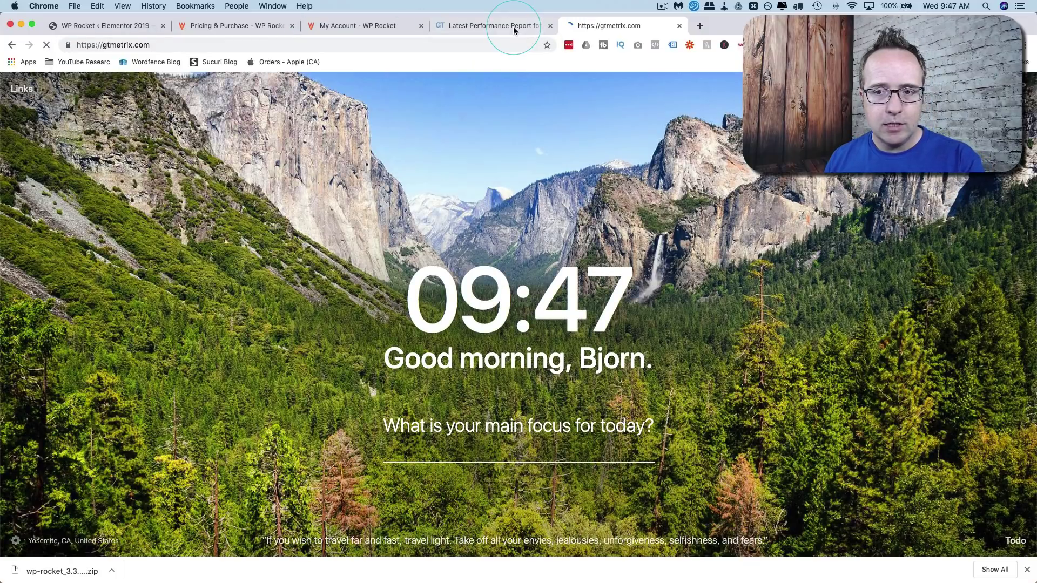
pyautogui.click(514, 27)
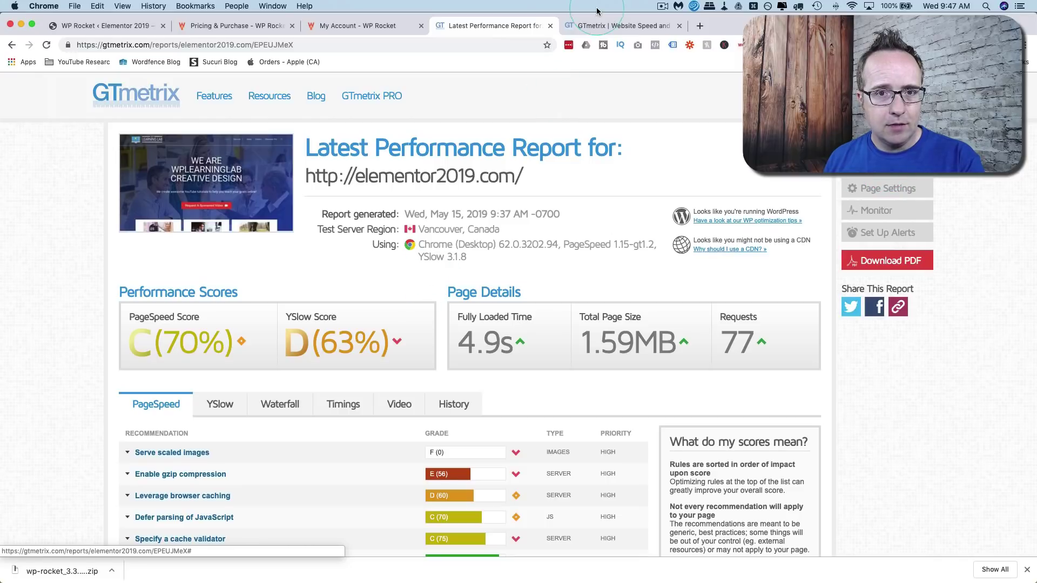
pyautogui.click(621, 26)
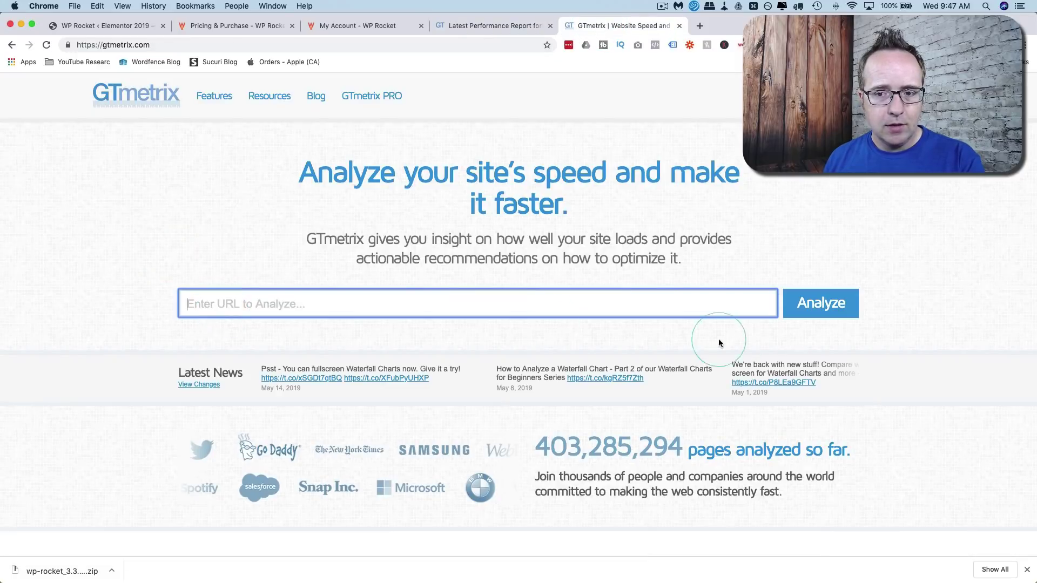
pyautogui.write('http://elementor2019.com/')
pyautogui.click(831, 306)
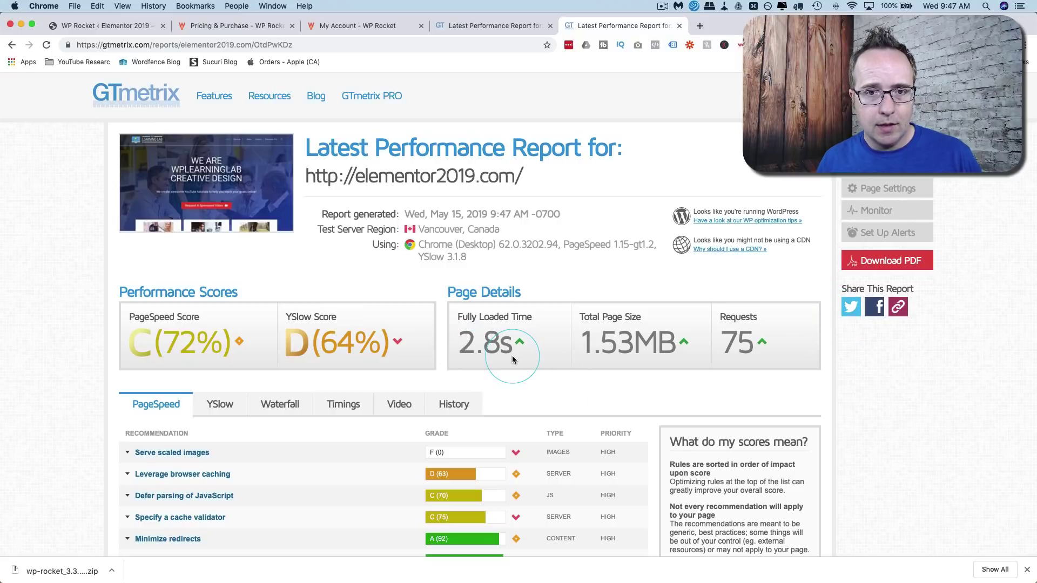
# Compare the older 4.9s report with the new 2.8s, 1.53MB, 75-request report
pyautogui.click(500, 25)
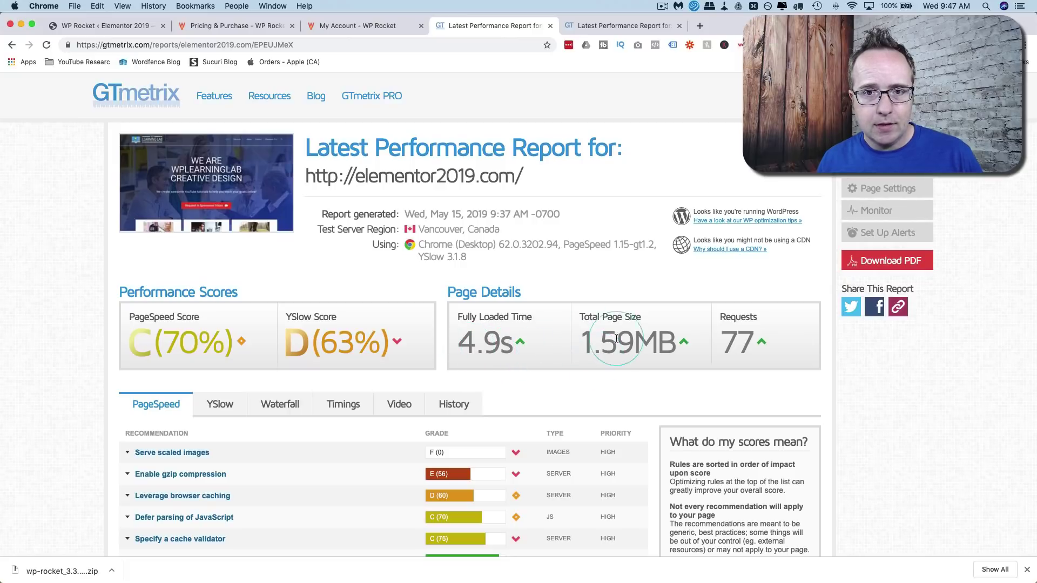
pyautogui.click(594, 26)
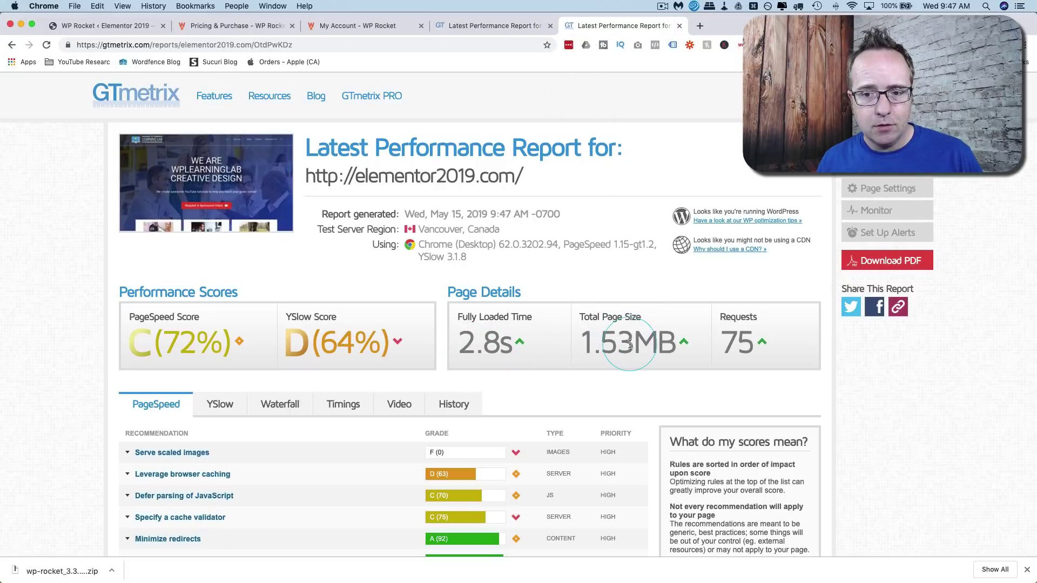
pyautogui.click(480, 26)
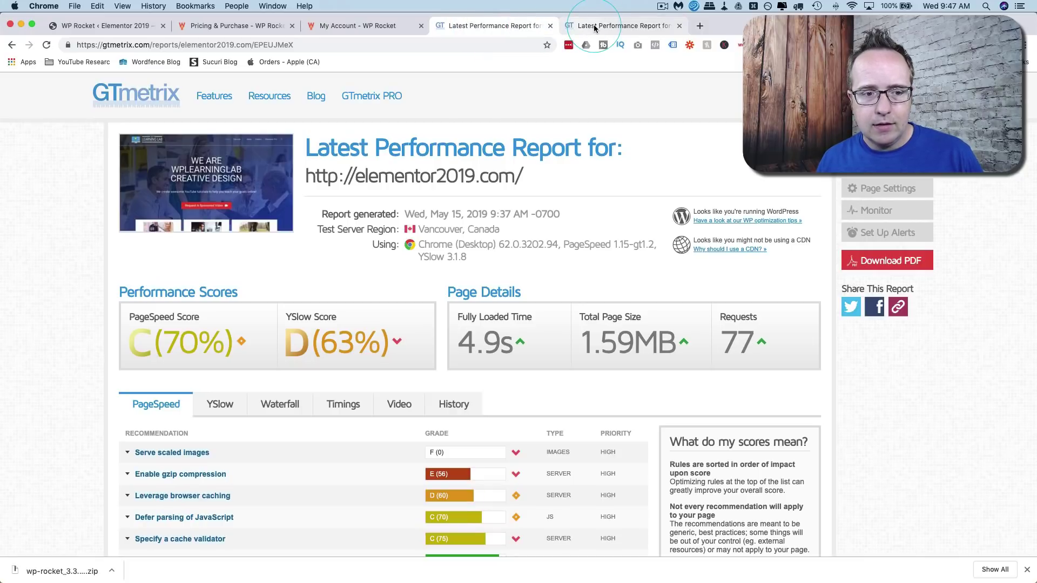
pyautogui.click(595, 28)
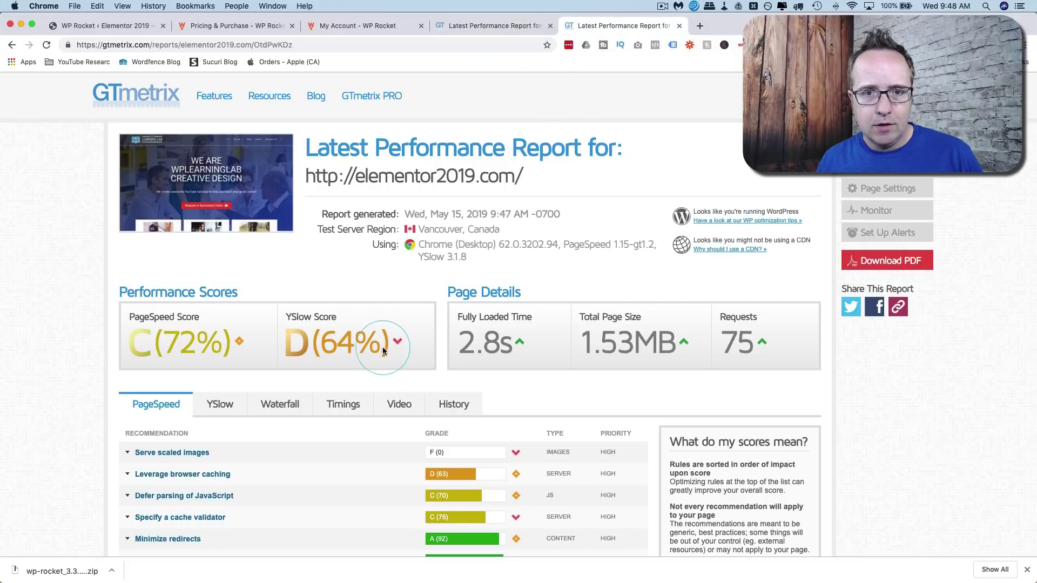
pyautogui.click(497, 28)
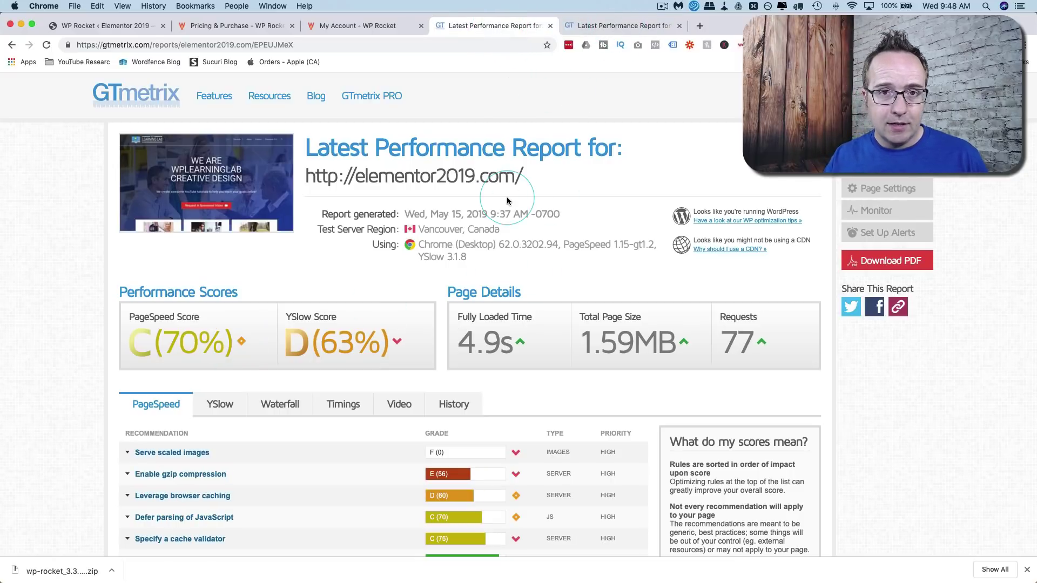
pyautogui.hotkey('ctrl', 'Tab')
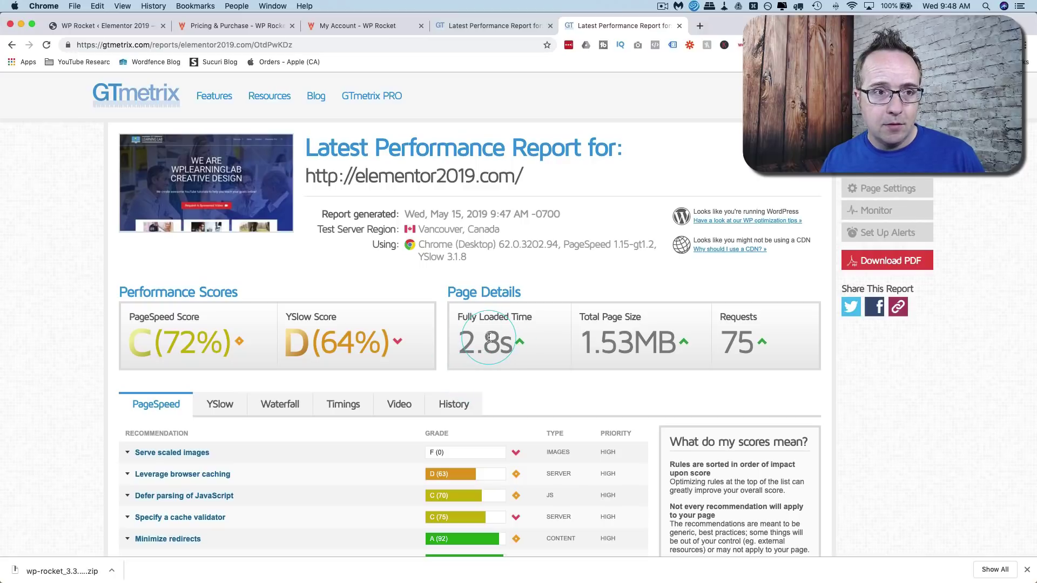
# Return to the WP Rocket dashboard tab and scroll through its Single licence details
pyautogui.click(120, 28)
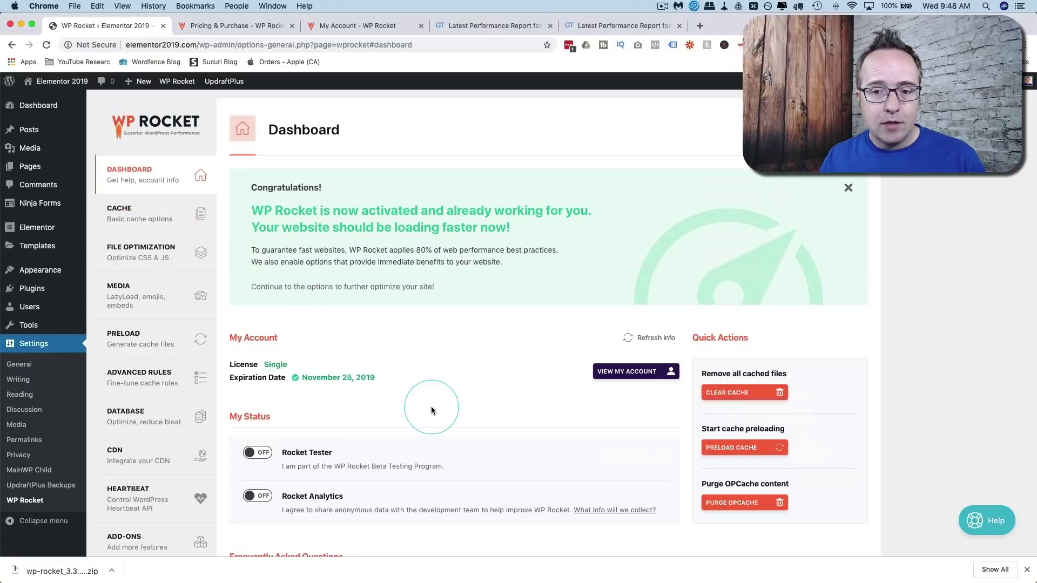
pyautogui.scroll(-3, 423, 301)
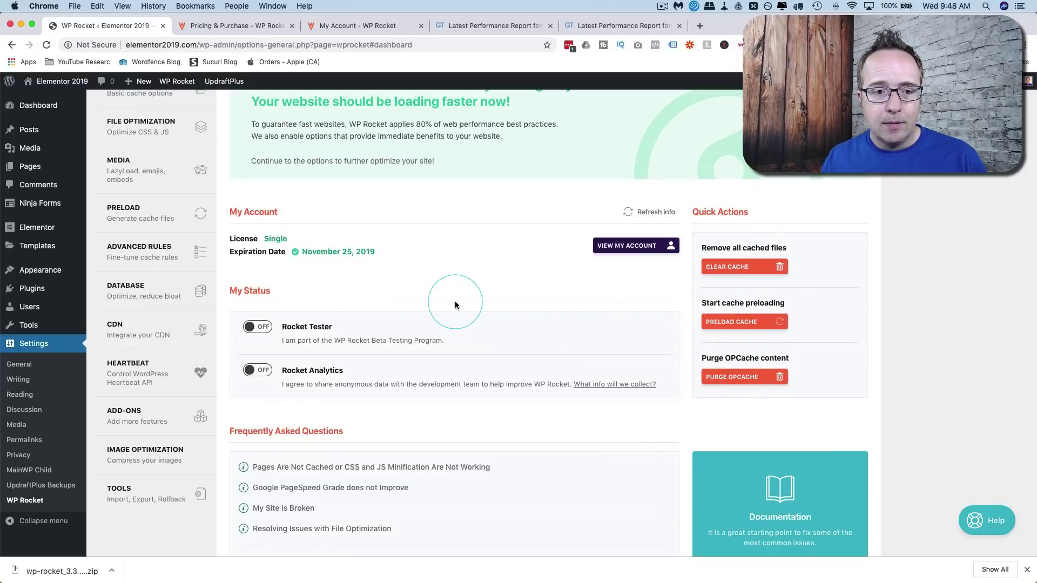
pyautogui.scroll(-1, 310, 334)
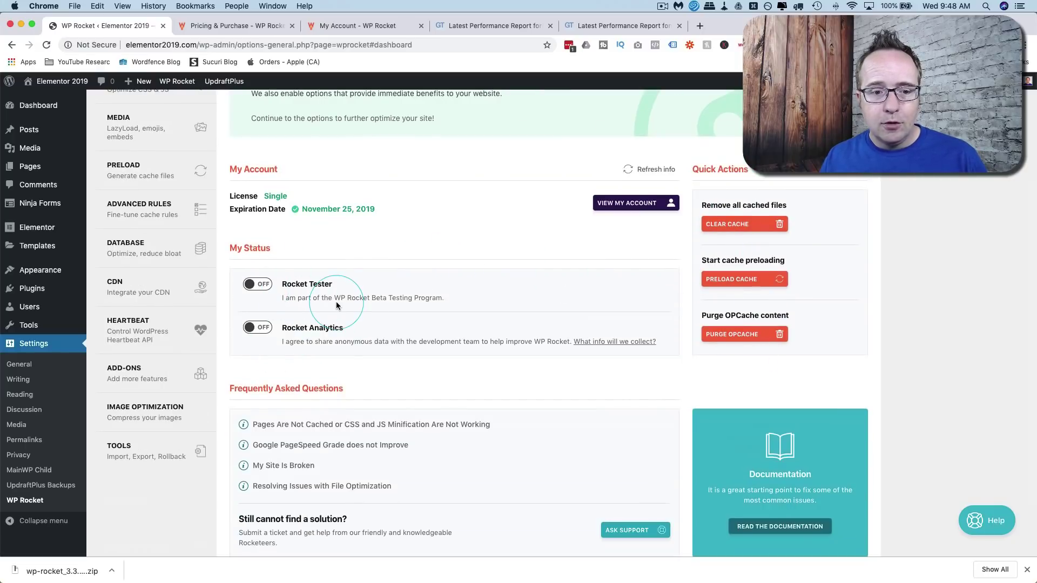
pyautogui.scroll(-2, 337, 306)
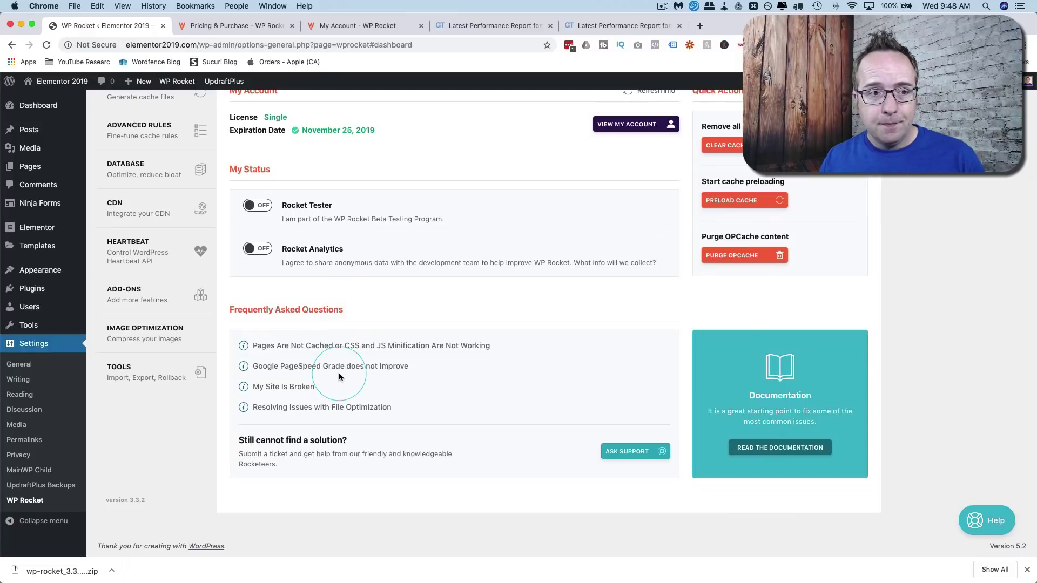
pyautogui.scroll(3, 280, 350)
pyautogui.scroll(3, 279, 345)
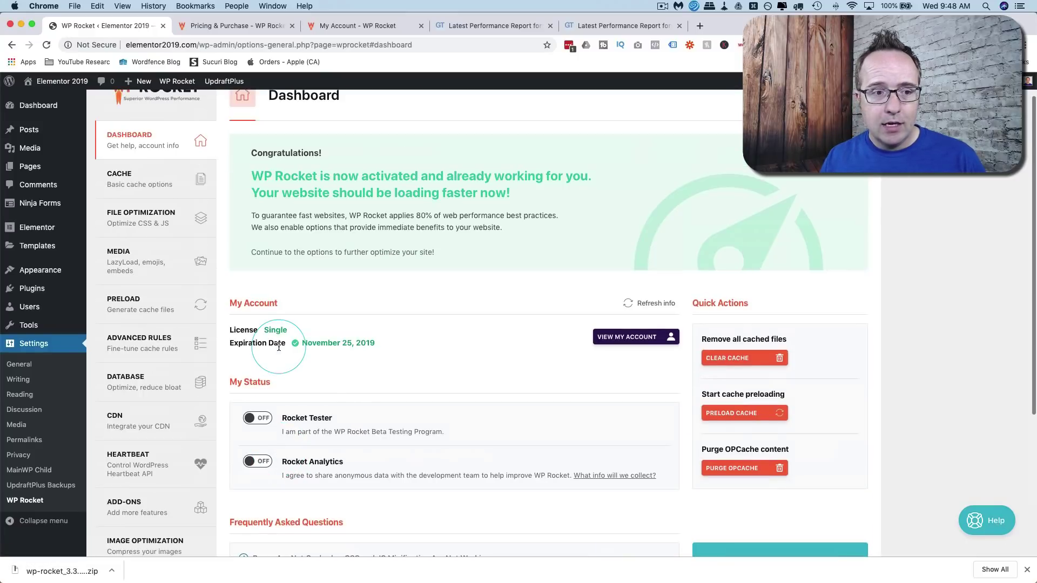
pyautogui.scroll(1, 156, 216)
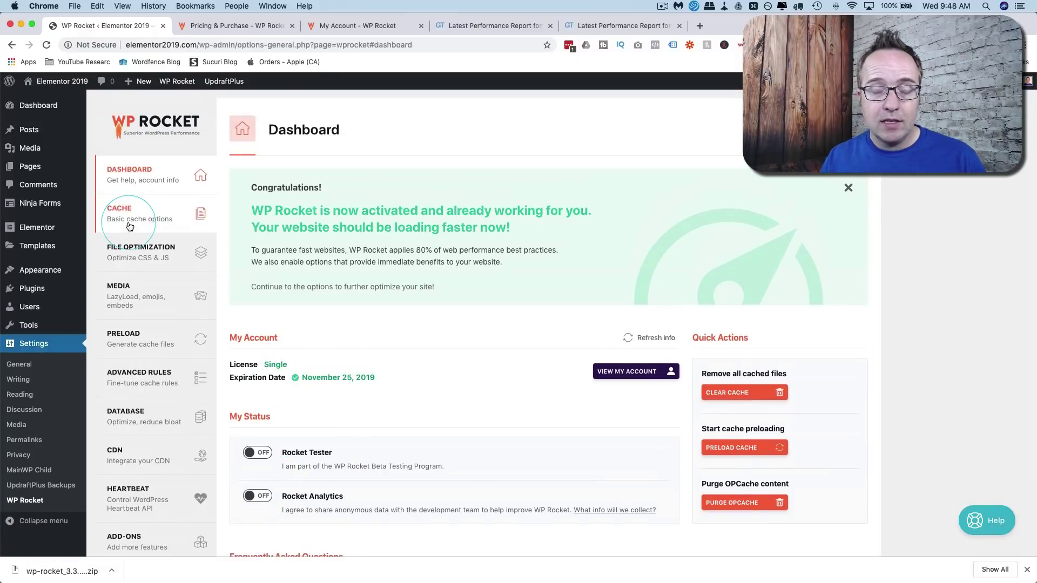
pyautogui.click(164, 225)
pyautogui.click(244, 240)
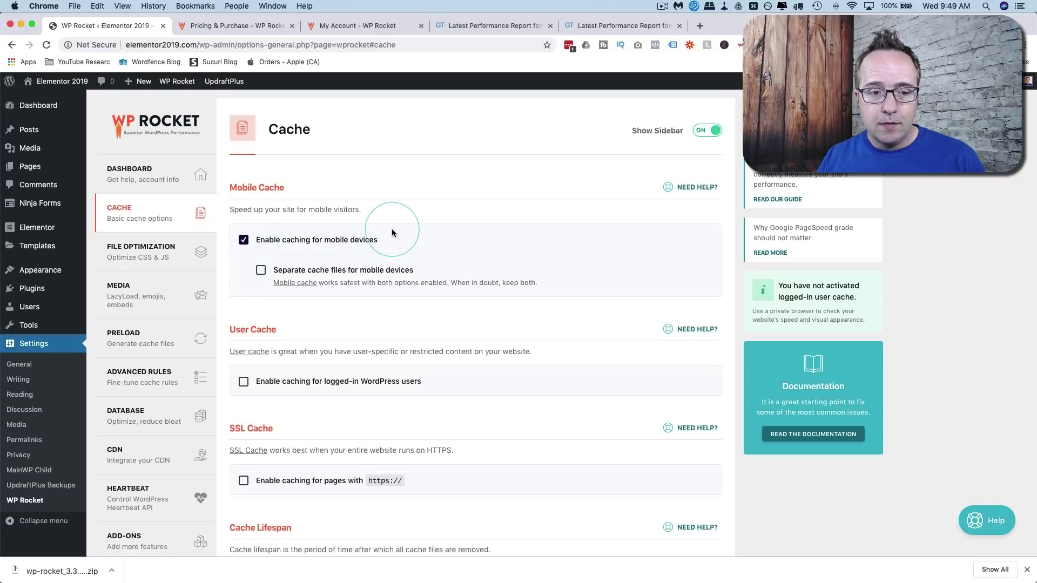
pyautogui.scroll(-1, 242, 263)
pyautogui.scroll(-3, 242, 264)
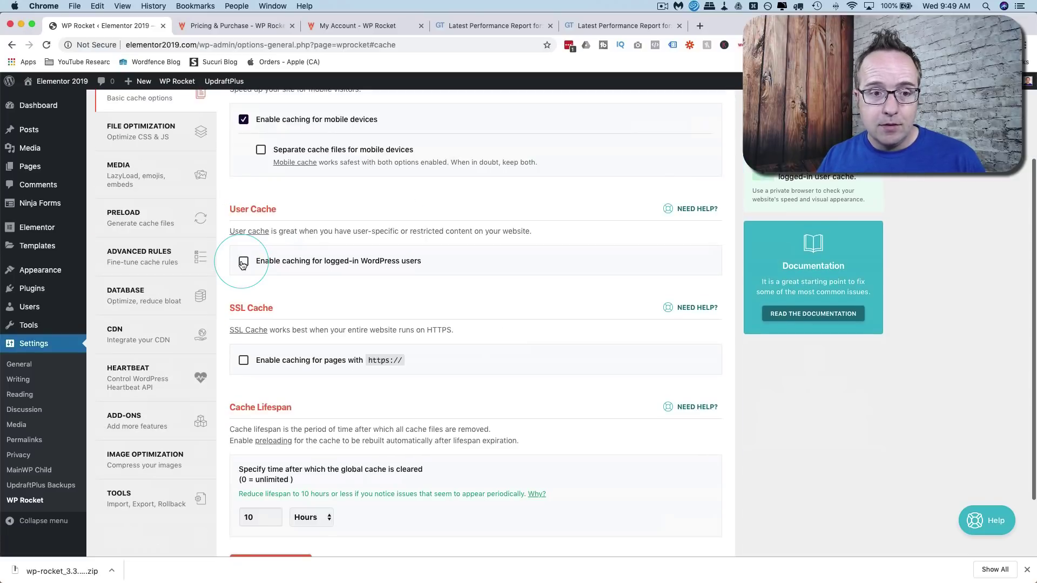
pyautogui.scroll(-1, 243, 264)
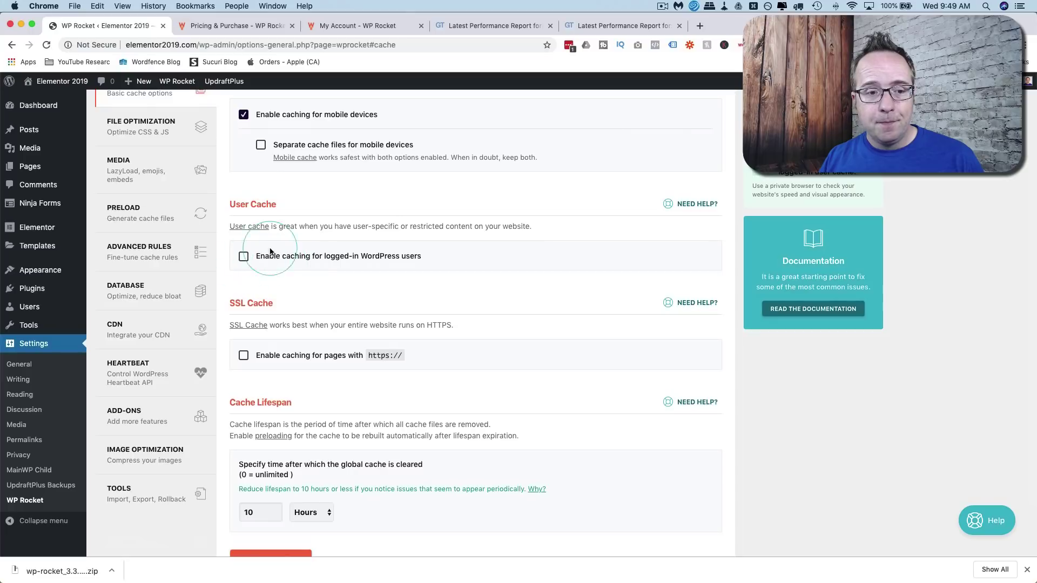
pyautogui.scroll(-1, 238, 282)
pyautogui.scroll(-3, 239, 283)
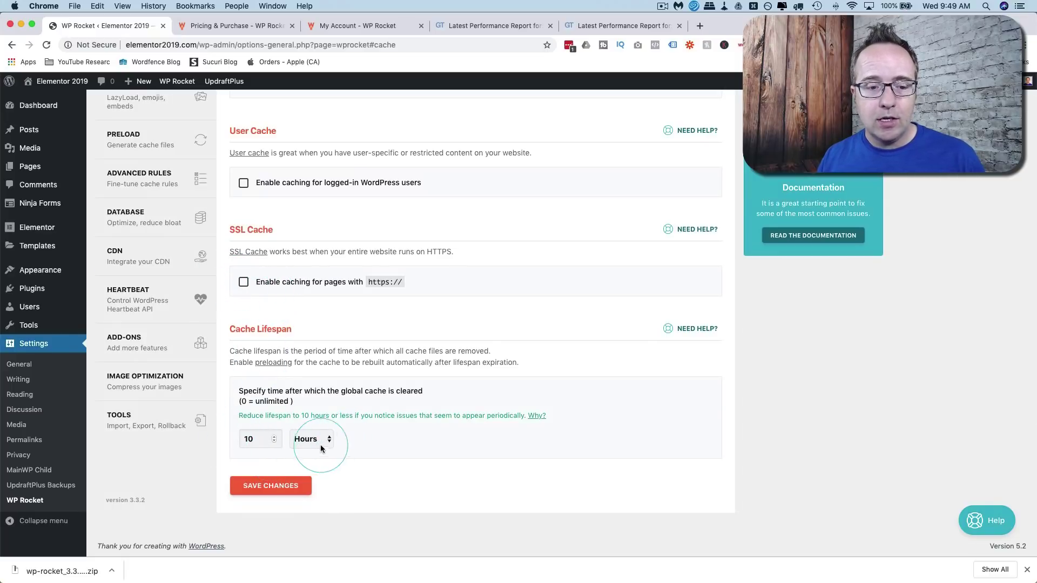
pyautogui.click(273, 436)
pyautogui.click(316, 440)
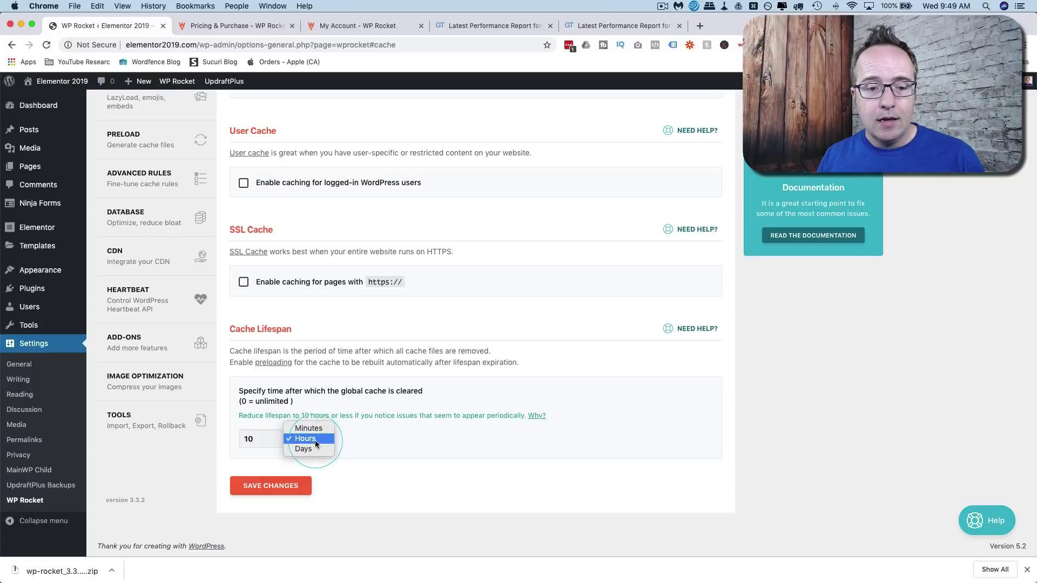
pyautogui.click(315, 439)
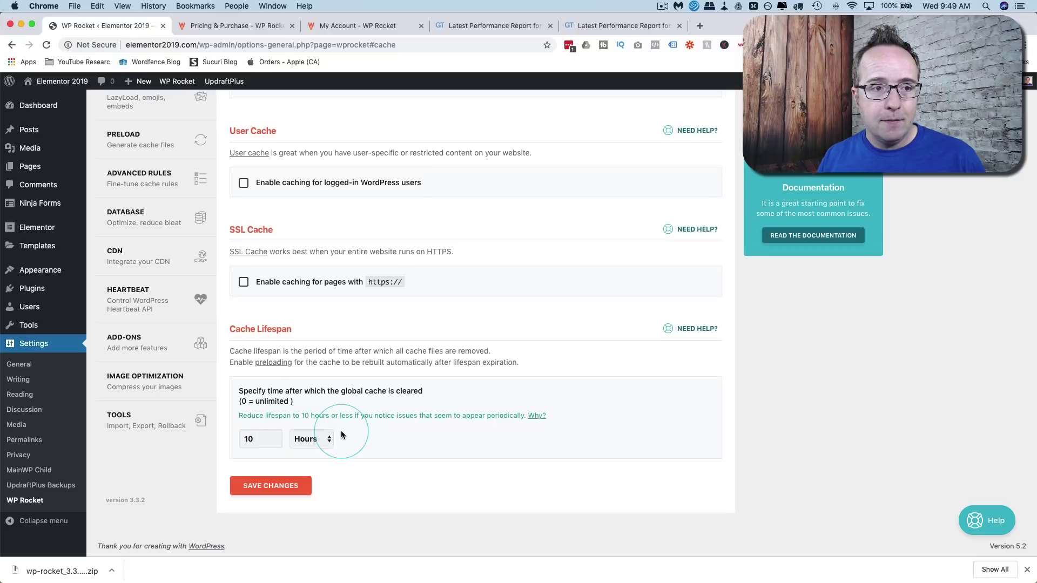
pyautogui.scroll(5, 205, 254)
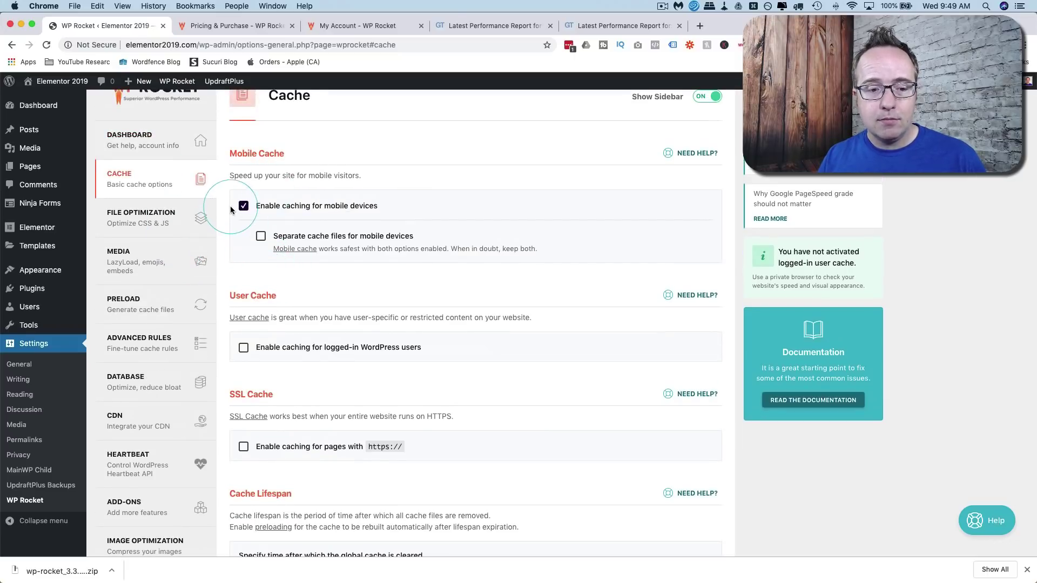
pyautogui.scroll(-5, 278, 290)
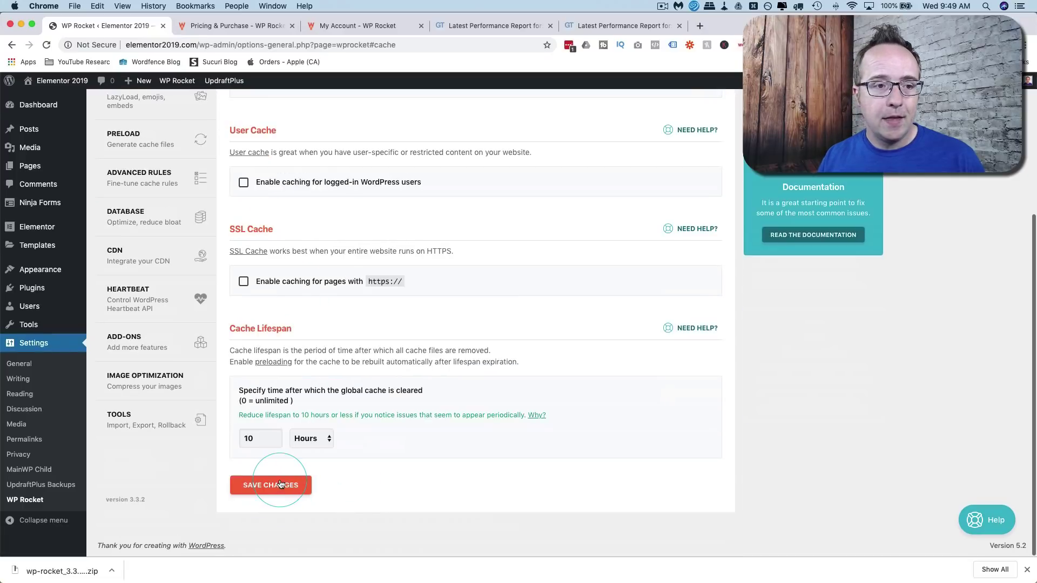
pyautogui.scroll(4, 149, 196)
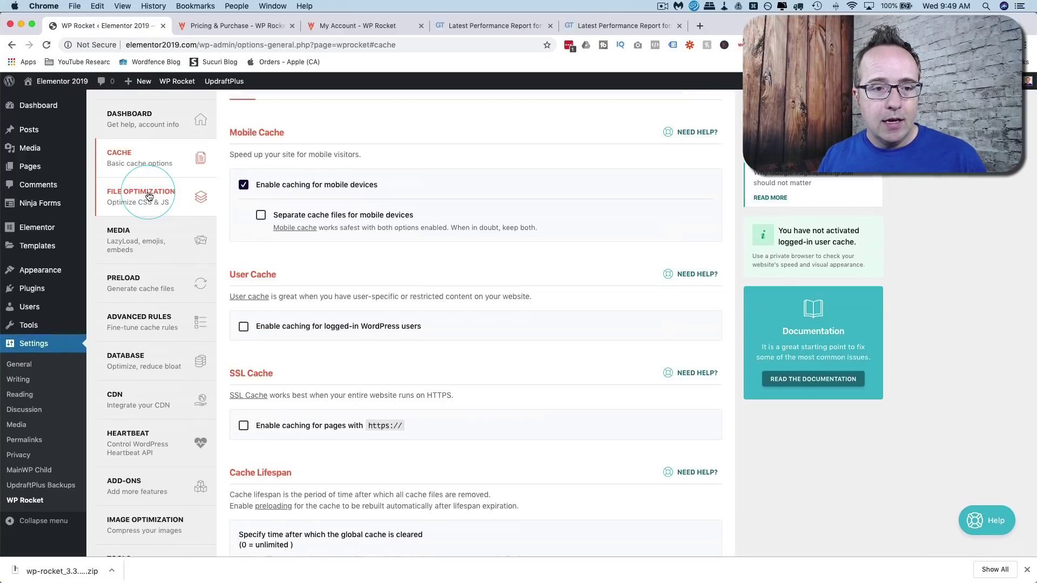
# Open File Optimization settings and mark the new report's 1.53MB page size
pyautogui.click(149, 196)
pyautogui.scroll(-1, 343, 215)
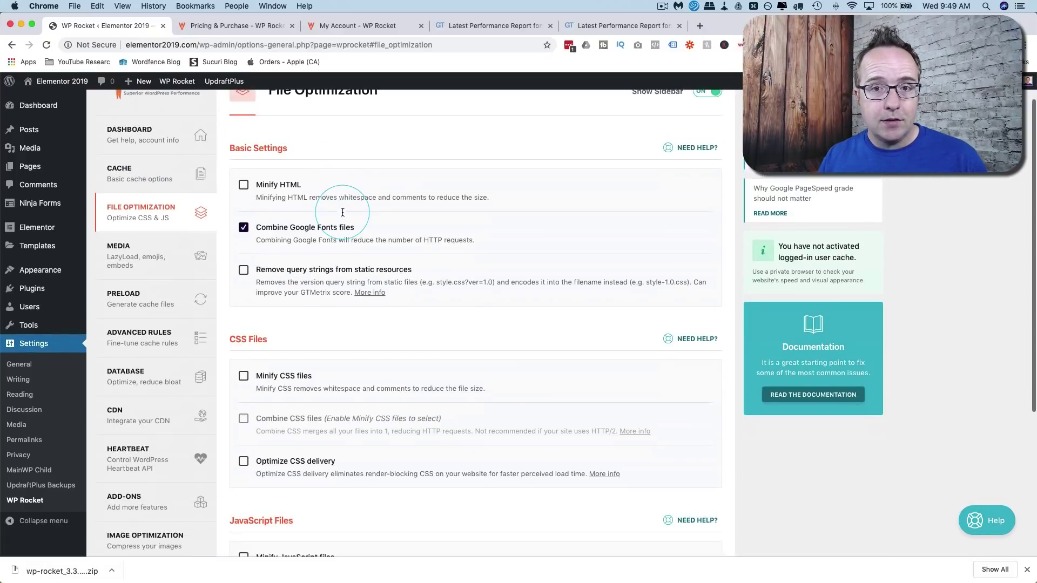
pyautogui.click(606, 32)
pyautogui.moveTo(592, 346); pyautogui.dragTo(688, 350)
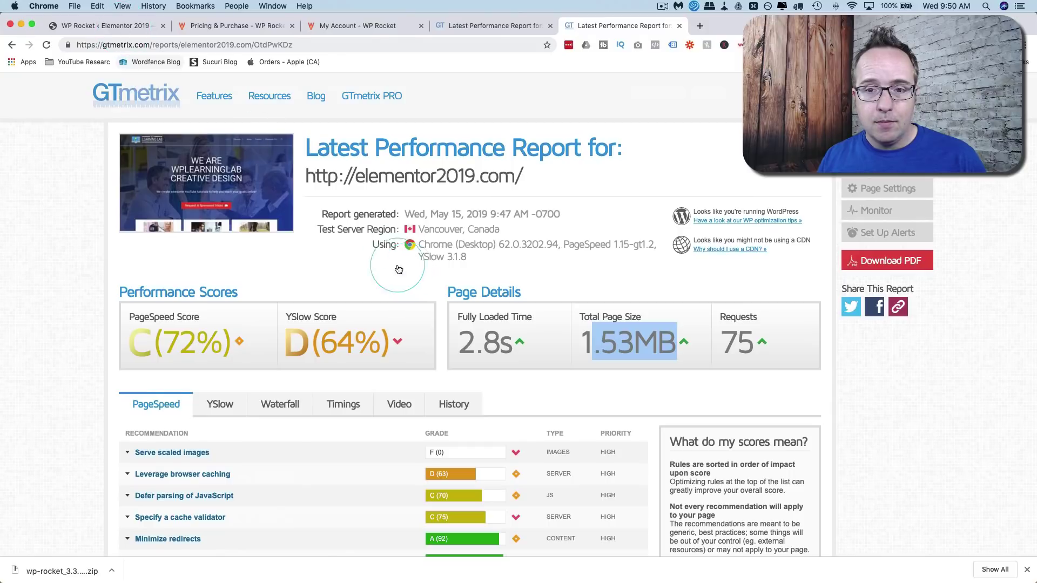
# Enable Minify HTML and Remove query strings from static resources
pyautogui.click(123, 31)
pyautogui.click(243, 186)
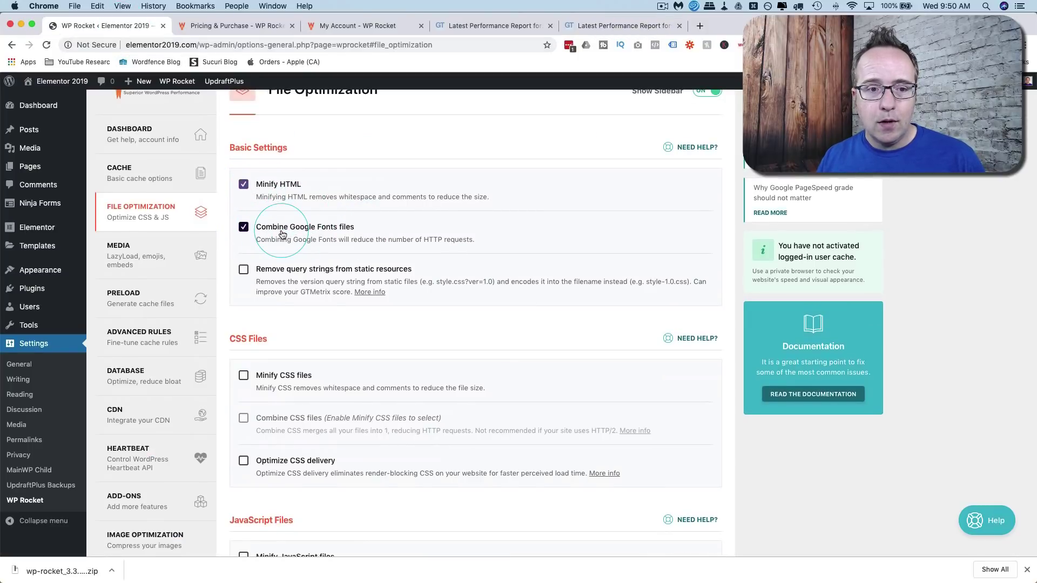
pyautogui.scroll(-3, 281, 234)
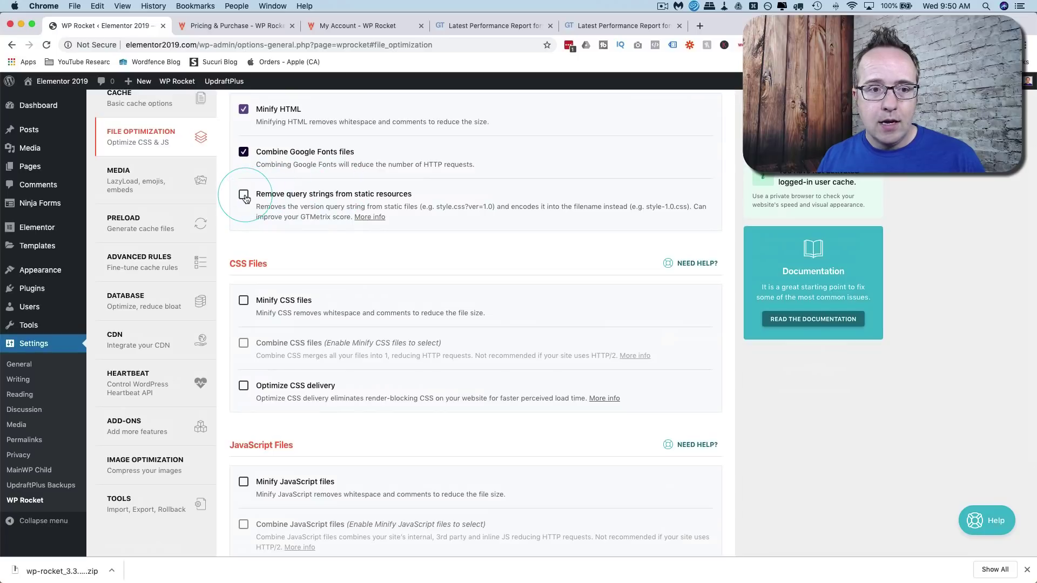
pyautogui.click(243, 195)
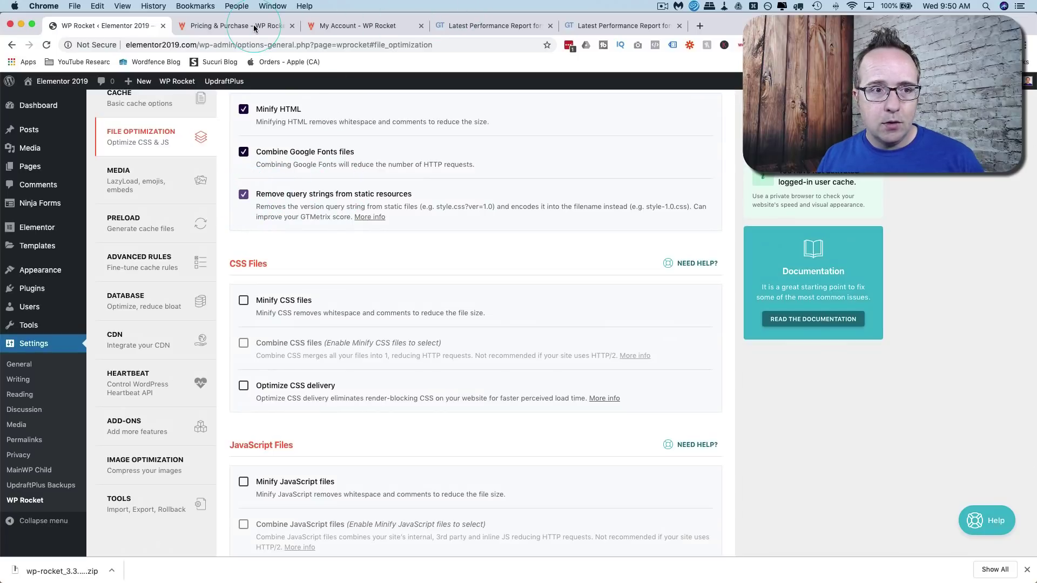
# View the live homepage's source and select the ?ver=5.2 query strings on stylesheet links
pyautogui.moveTo(54, 82)
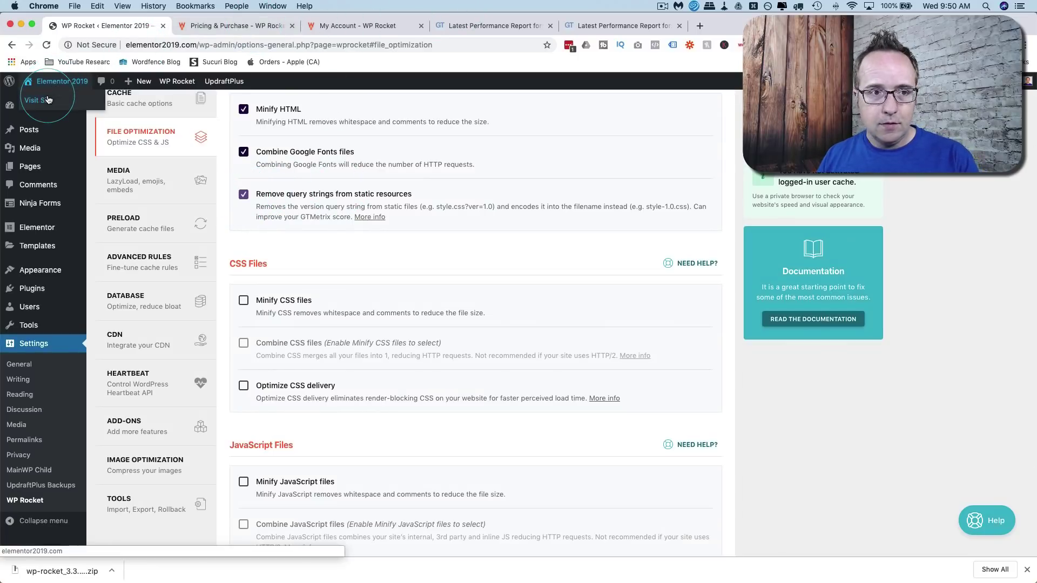
pyautogui.click(48, 100)
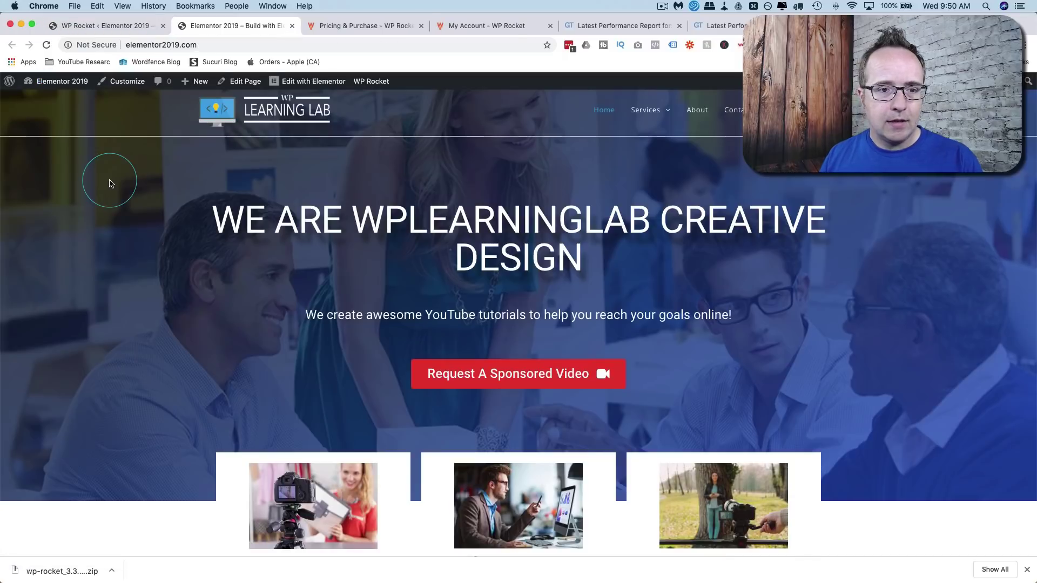
pyautogui.rightClick(54, 166)
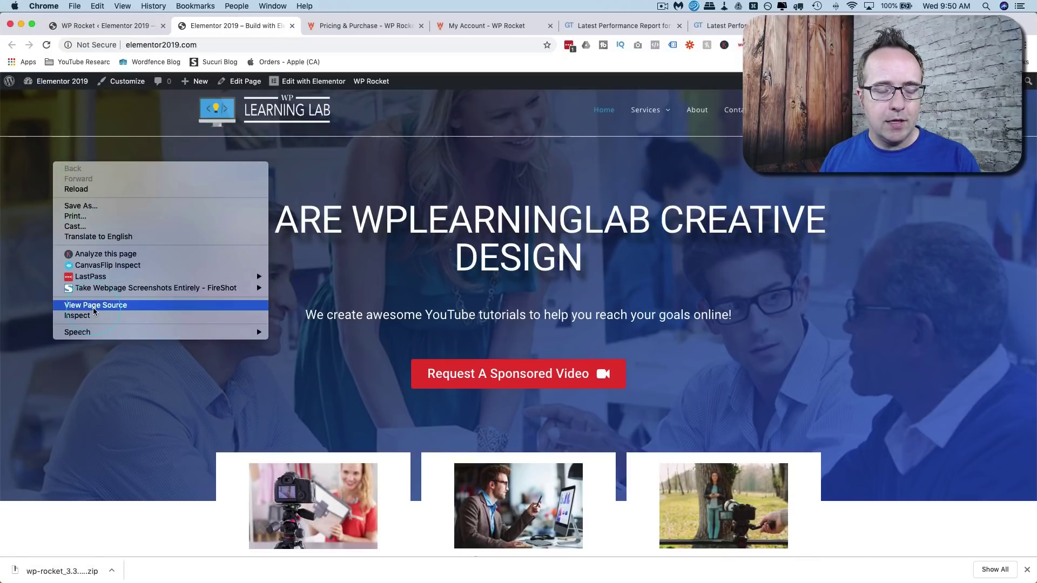
pyautogui.click(114, 306)
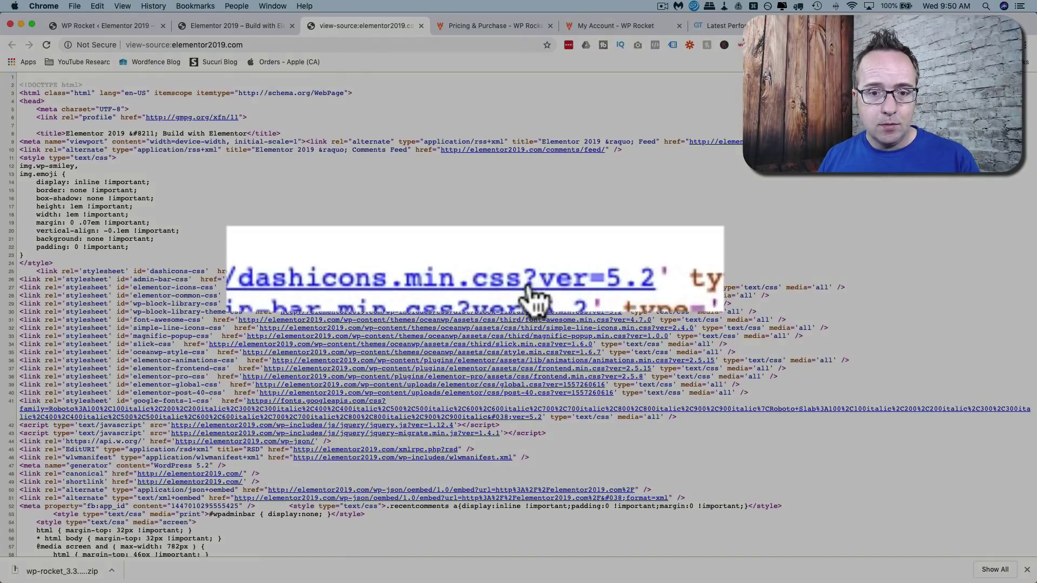
pyautogui.moveTo(656, 278); pyautogui.dragTo(523, 285)
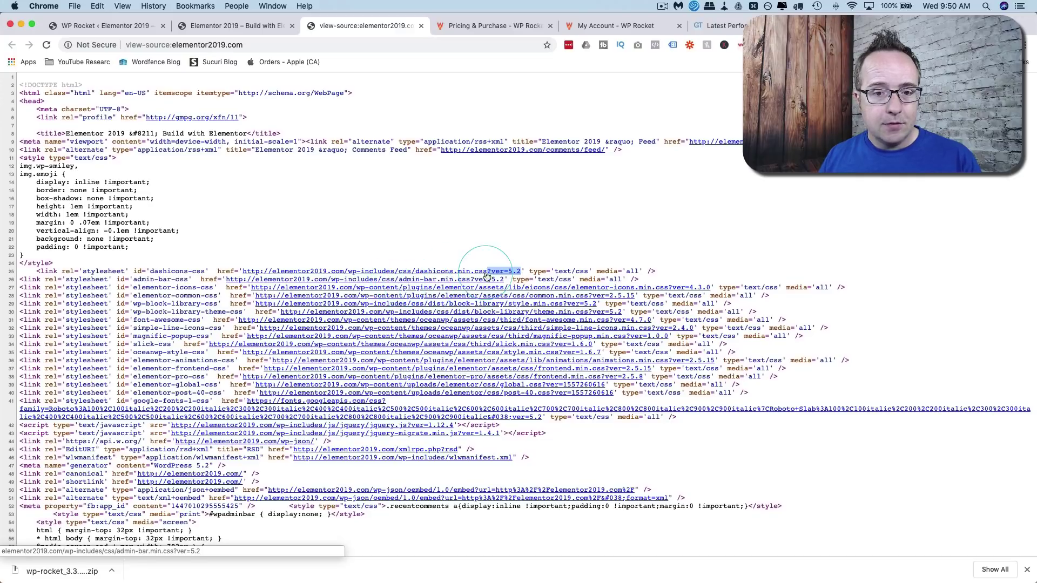
pyautogui.moveTo(505, 279); pyautogui.dragTo(398, 280)
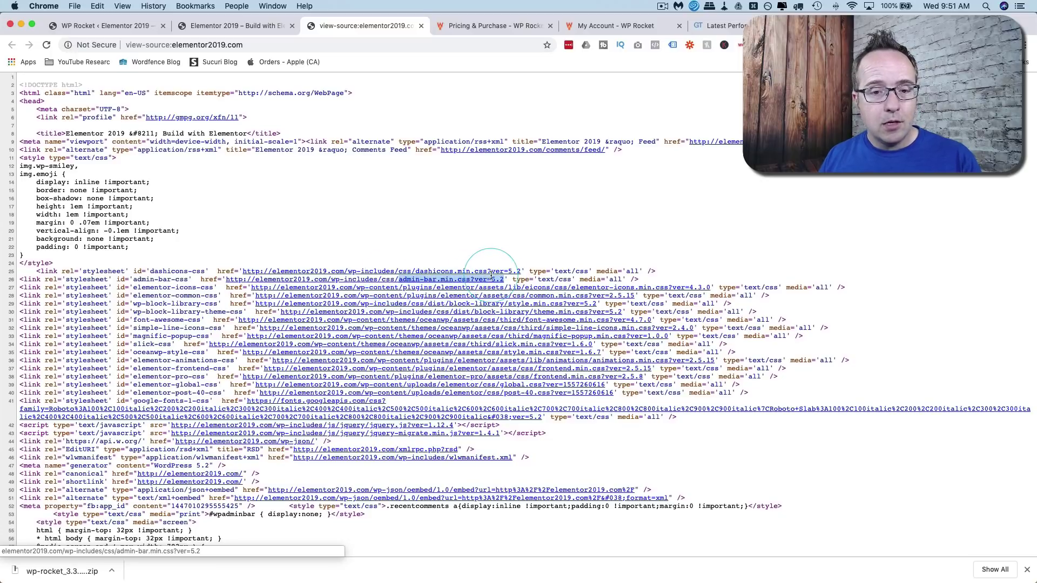
pyautogui.moveTo(493, 277); pyautogui.dragTo(510, 279)
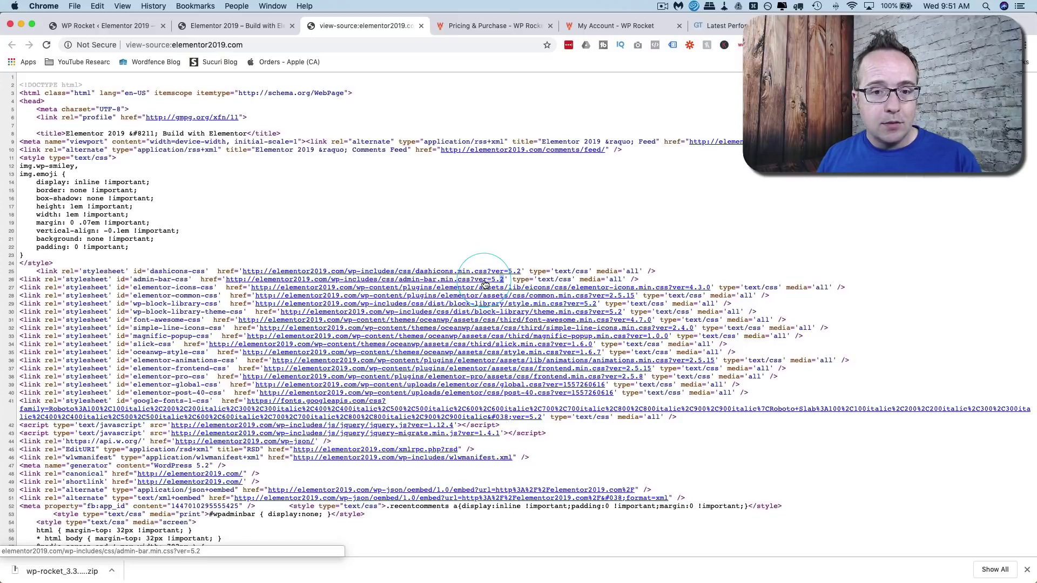
# Enable Minify CSS, Combine CSS and Optimize CSS delivery, confirming each warning
pyautogui.click(85, 29)
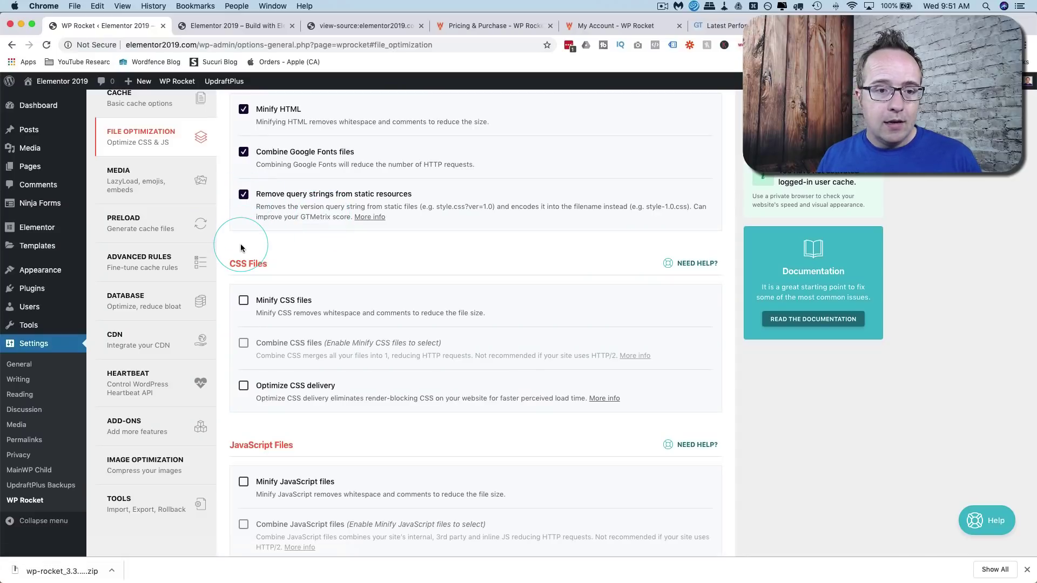
pyautogui.scroll(-2, 243, 215)
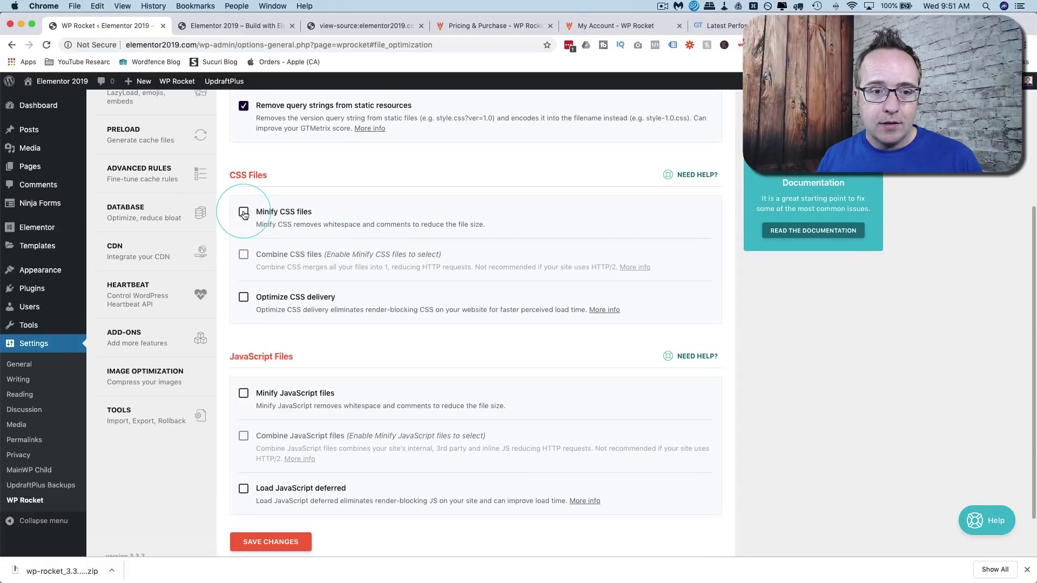
pyautogui.click(244, 212)
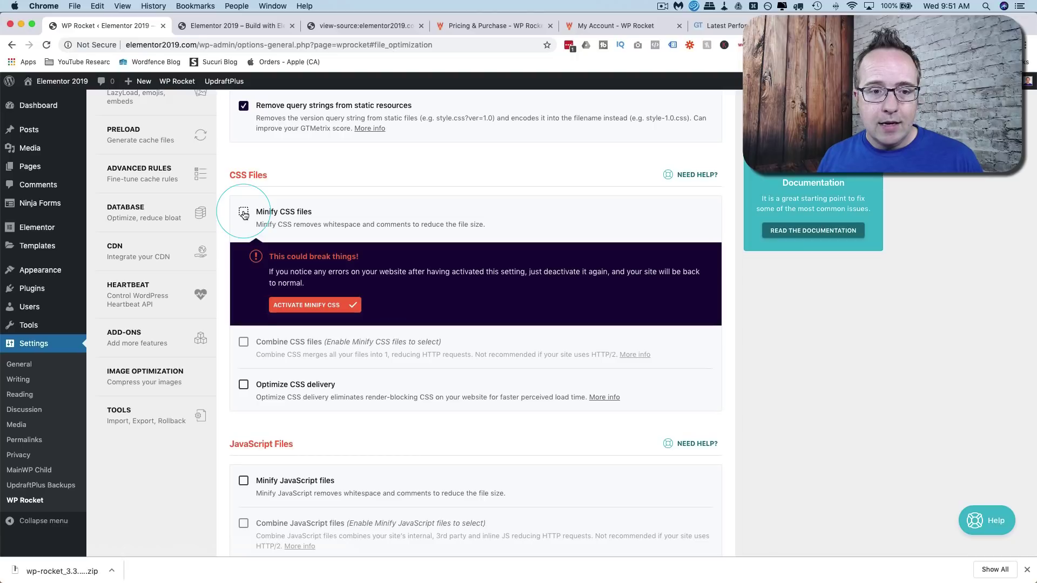
pyautogui.scroll(-1, 344, 296)
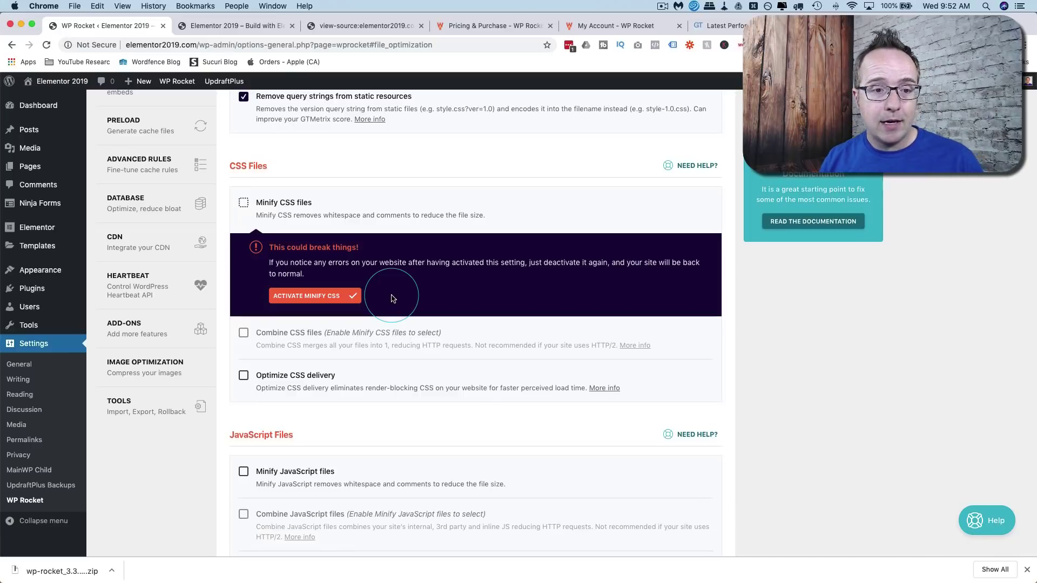
pyautogui.click(299, 296)
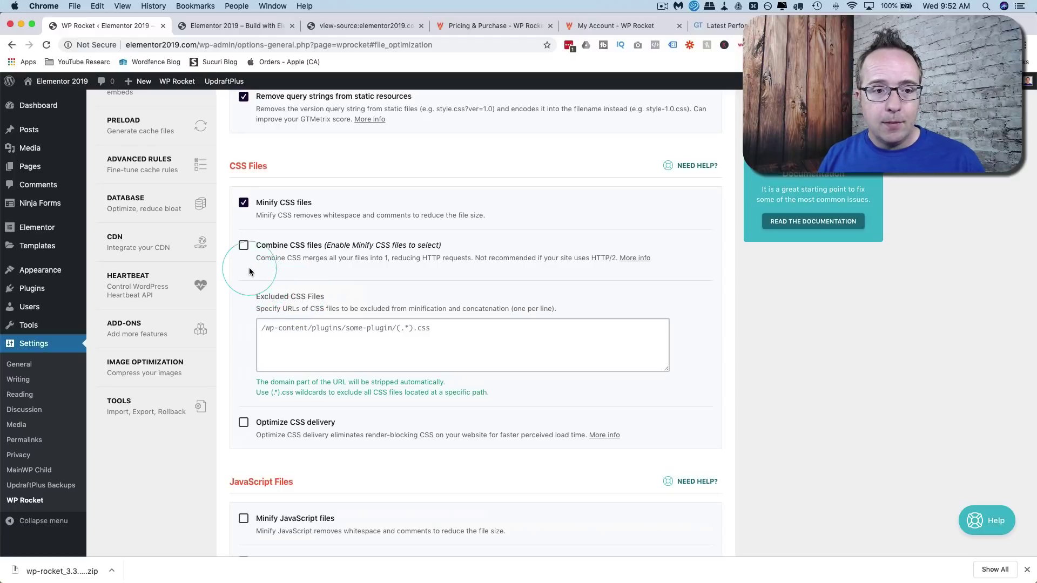
pyautogui.click(243, 248)
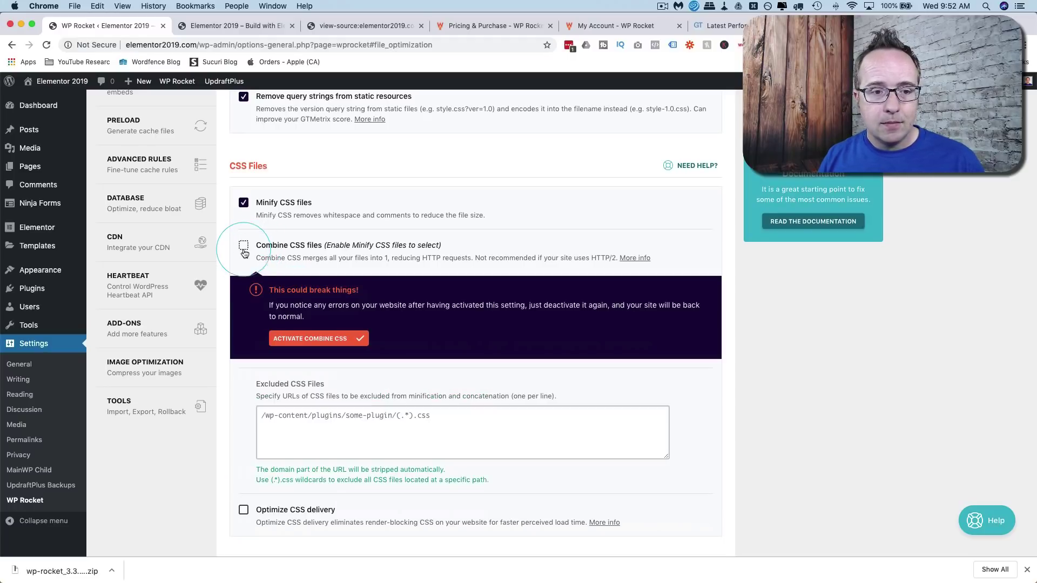
pyautogui.click(244, 250)
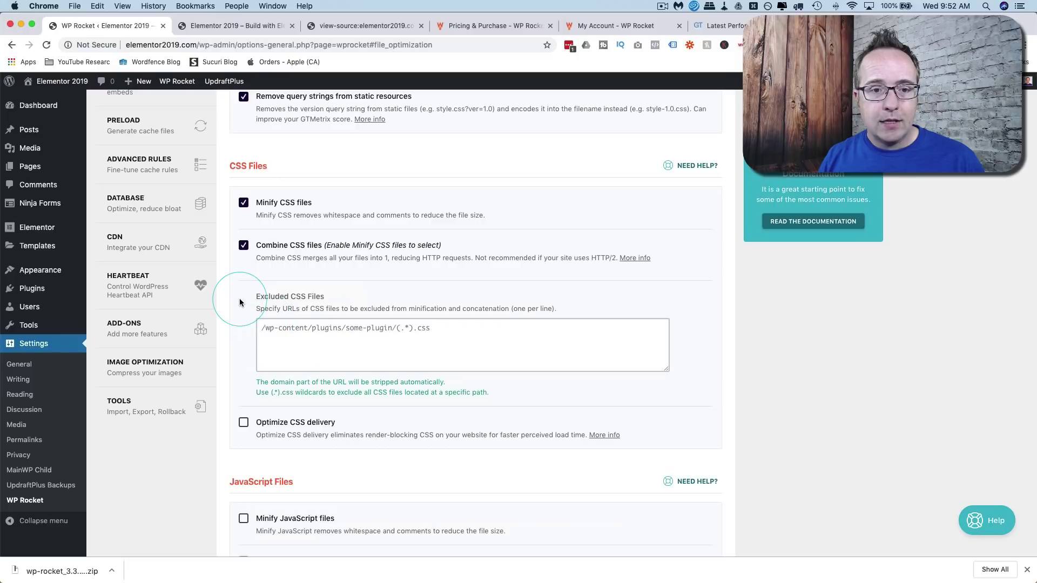
pyautogui.scroll(-3, 238, 298)
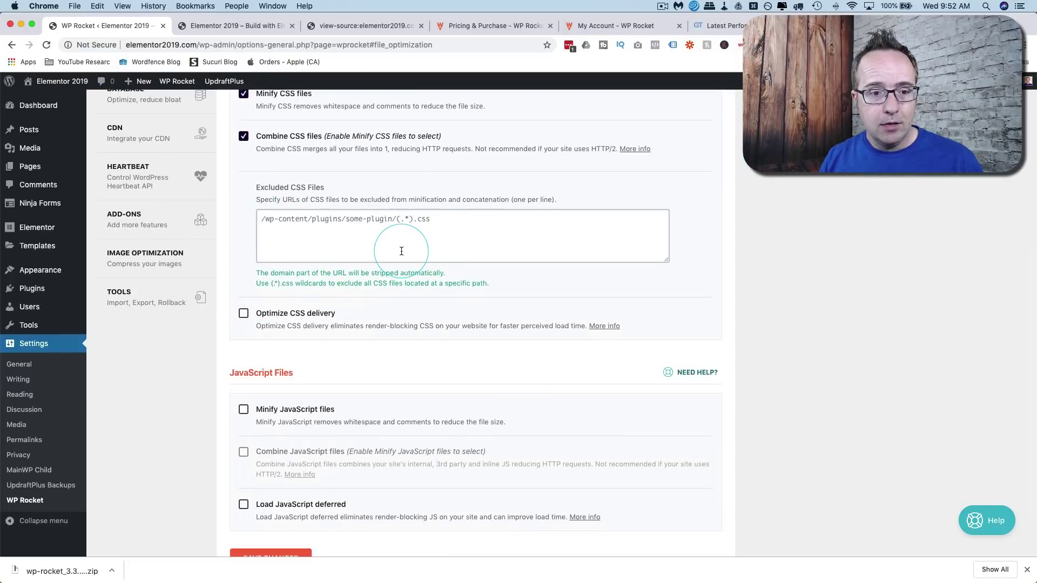
pyautogui.scroll(-1, 243, 239)
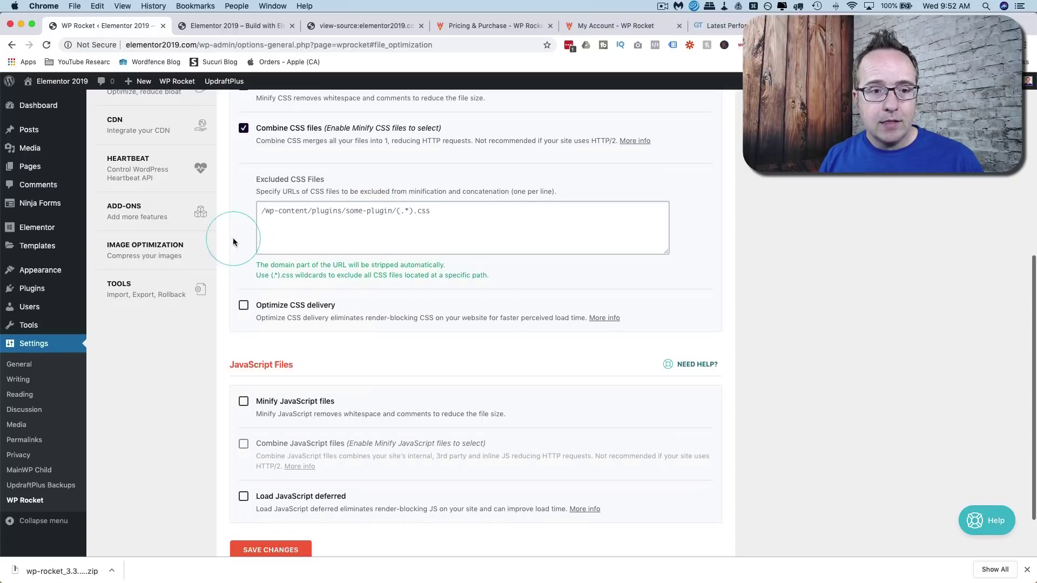
pyautogui.scroll(-2, 243, 240)
pyautogui.click(243, 237)
pyautogui.scroll(-3, 254, 248)
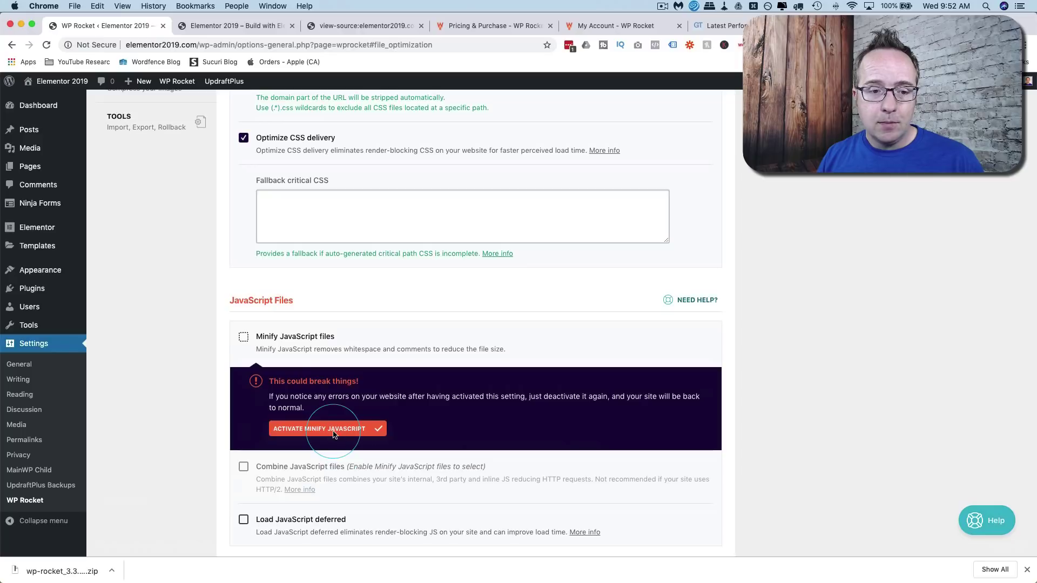
# Enable Minify JS, Combine JS and deferred JavaScript loading with jQuery Safe Mode
pyautogui.click(244, 336)
pyautogui.scroll(-3, 243, 313)
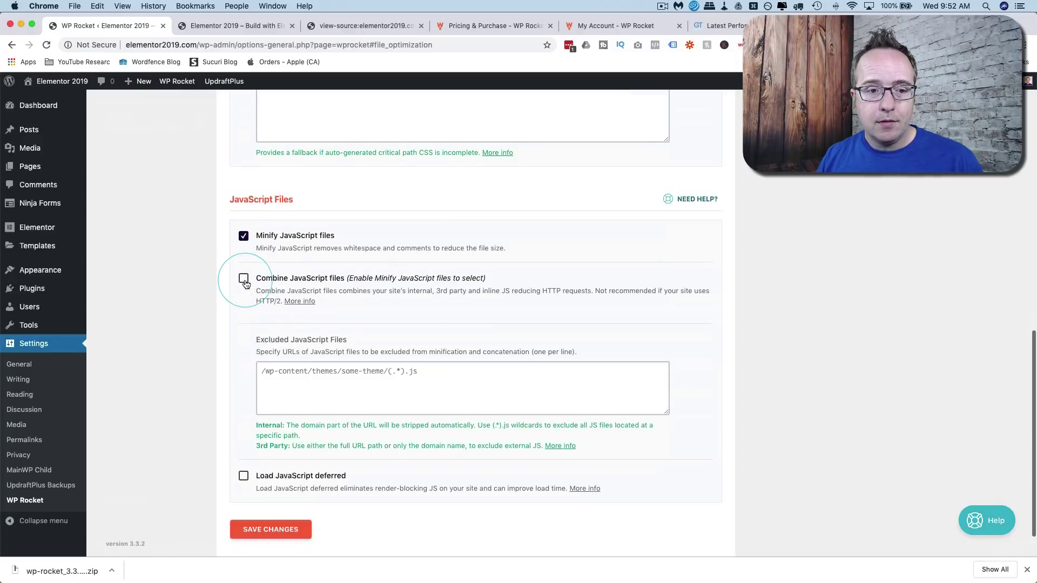
pyautogui.click(244, 277)
pyautogui.click(339, 296)
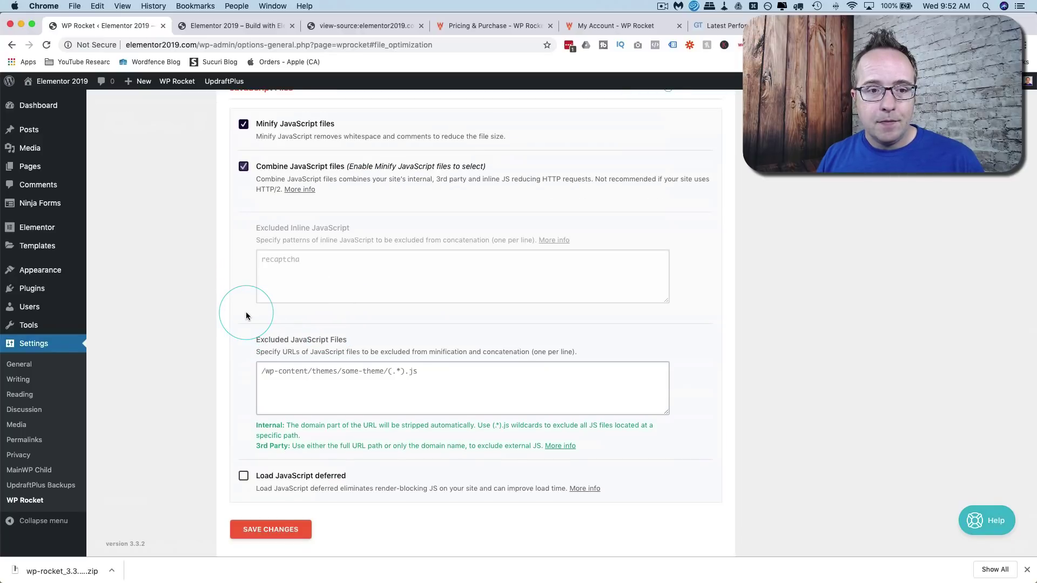
pyautogui.scroll(-2, 246, 316)
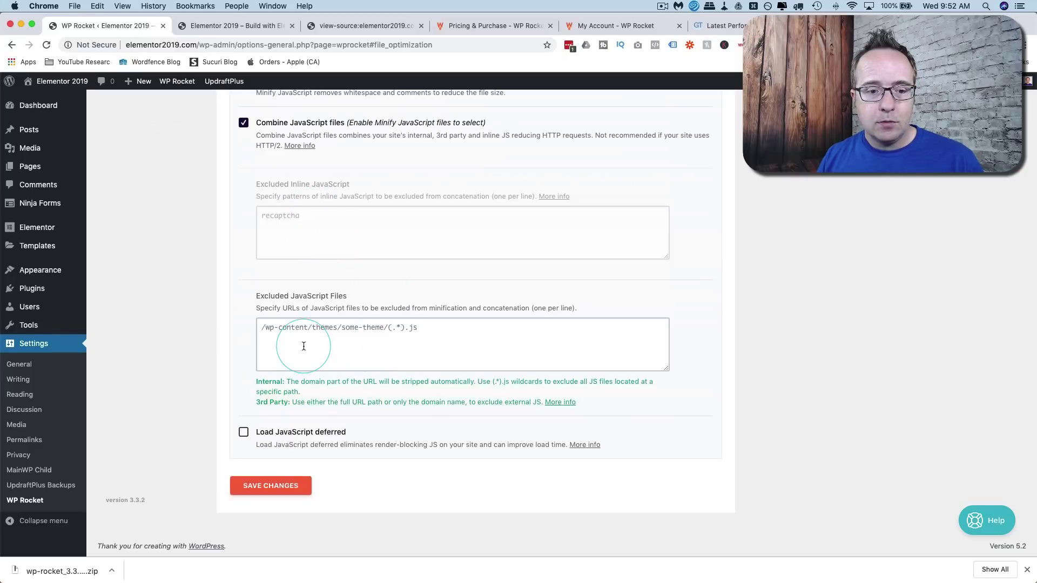
pyautogui.click(395, 343)
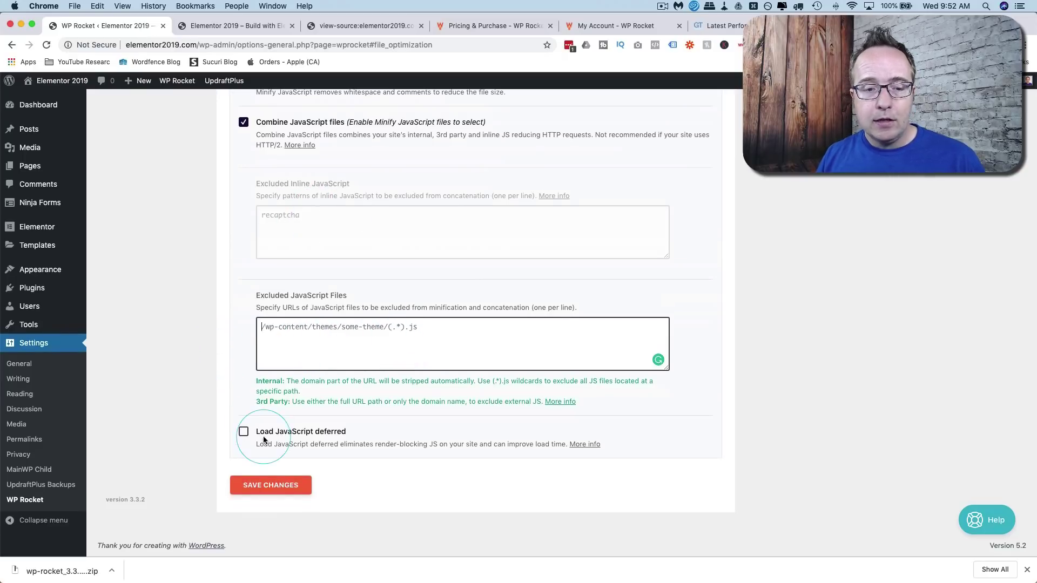
pyautogui.click(243, 432)
pyautogui.scroll(-2, 244, 402)
pyautogui.click(261, 410)
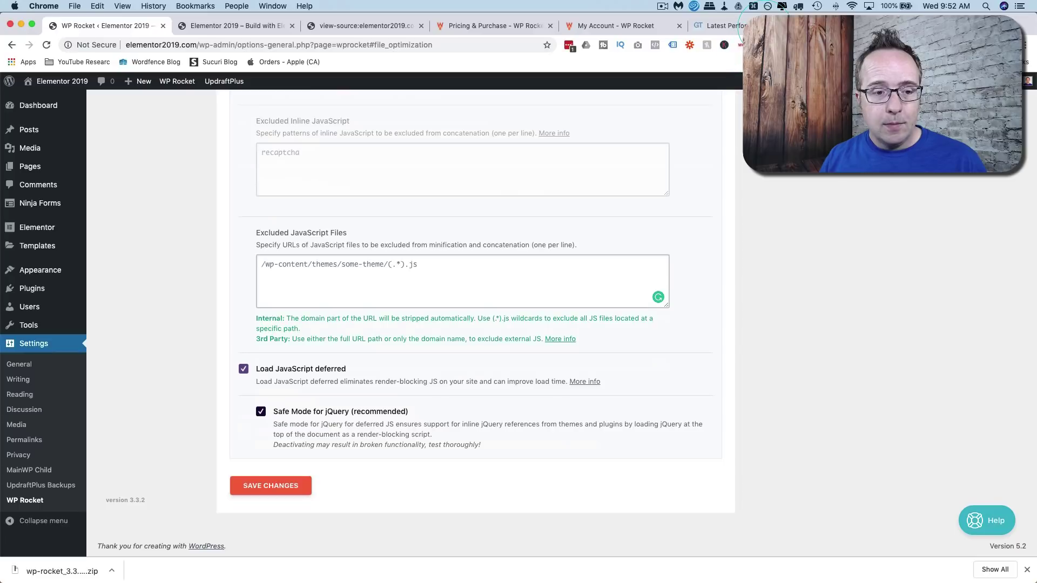
# Review the earlier GTmetrix report's PageSpeed recommendations list
pyautogui.click(756, 25)
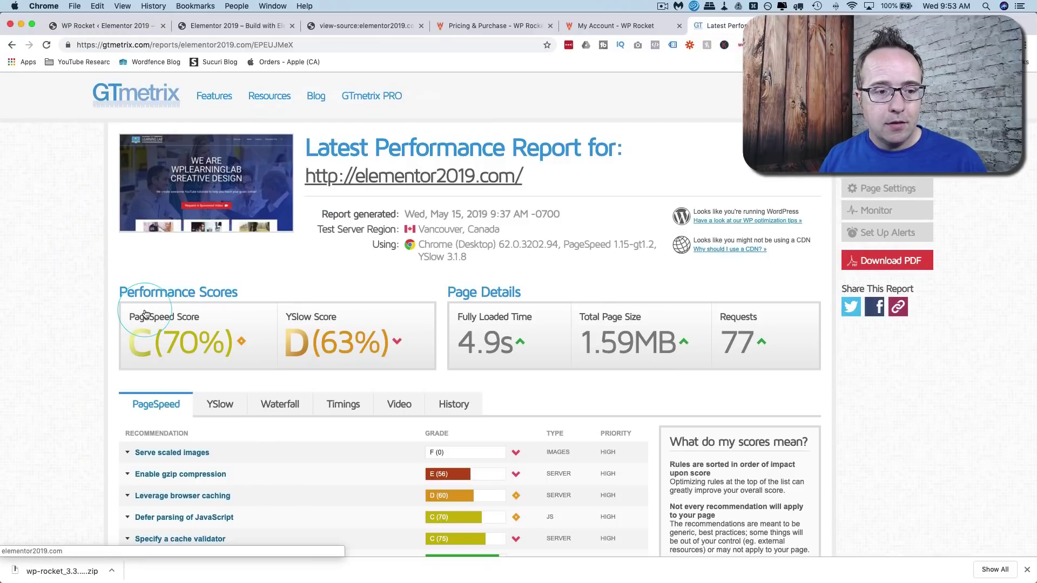
pyautogui.scroll(-3, 145, 314)
pyautogui.scroll(-3, 145, 314)
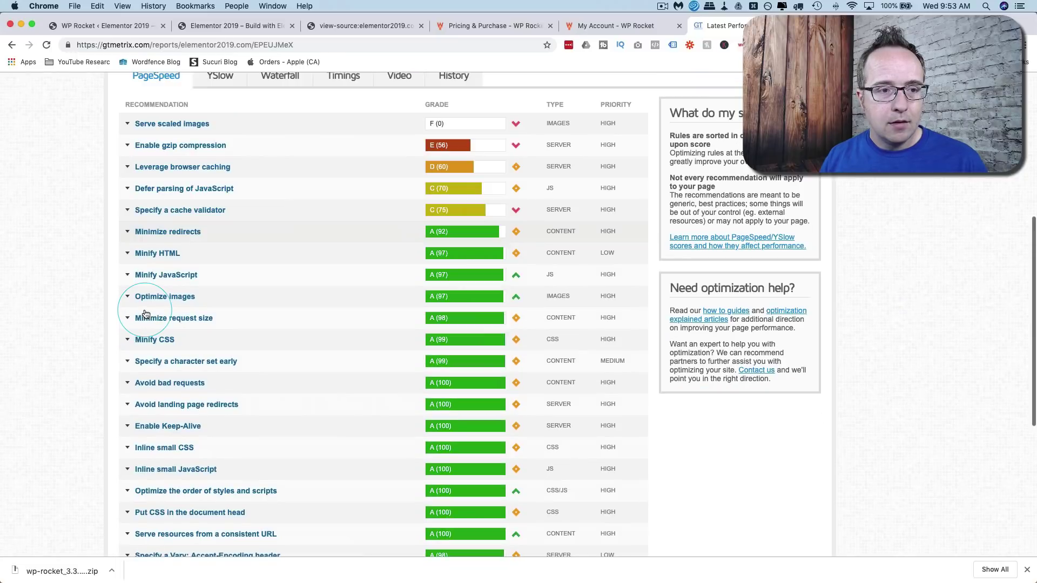
pyautogui.scroll(-2, 146, 314)
pyautogui.scroll(2, 145, 314)
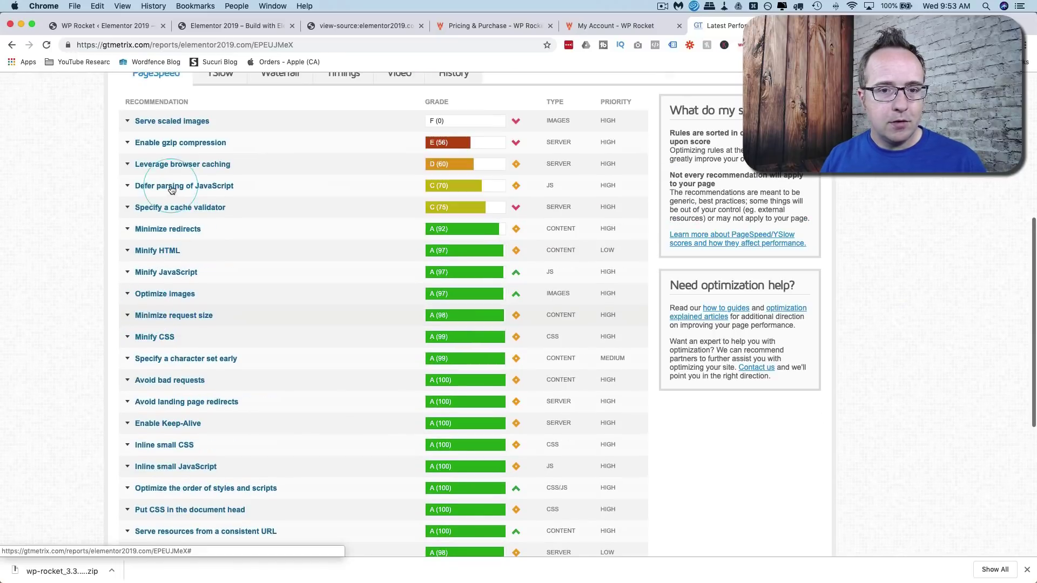
pyautogui.scroll(1, 143, 194)
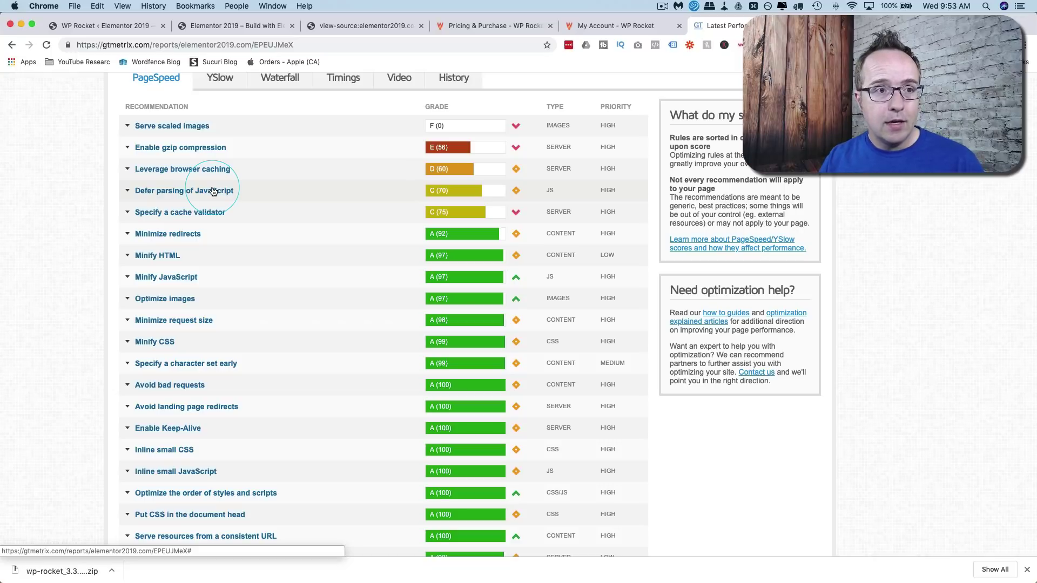
# Save the WP Rocket File Optimization settings
pyautogui.click(131, 27)
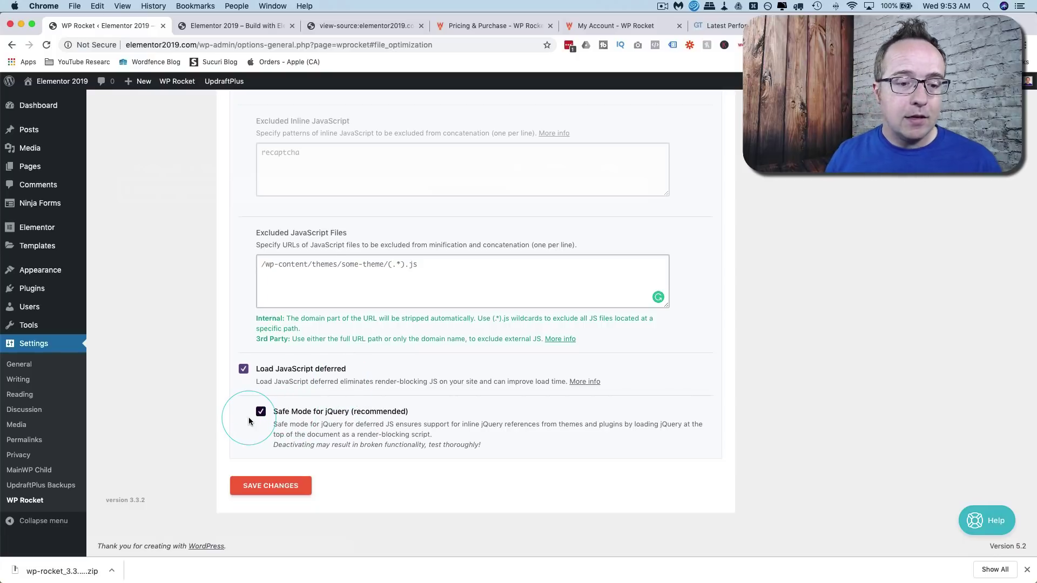
pyautogui.scroll(-1, 248, 416)
pyautogui.click(281, 482)
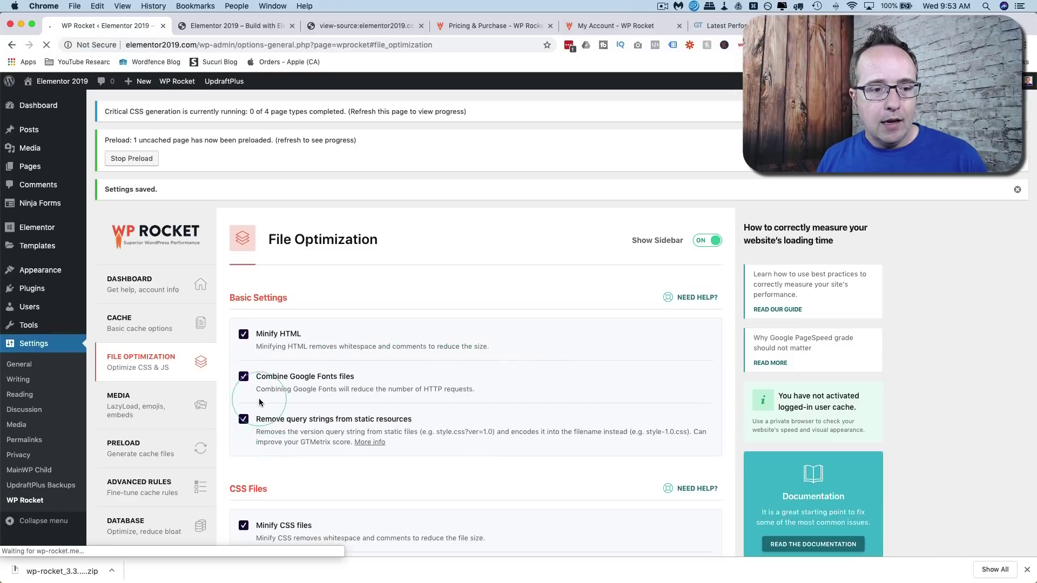
# On the Media page, enable LazyLoad for images, iframes/videos and YouTube preview images, then save
pyautogui.scroll(-5, 145, 254)
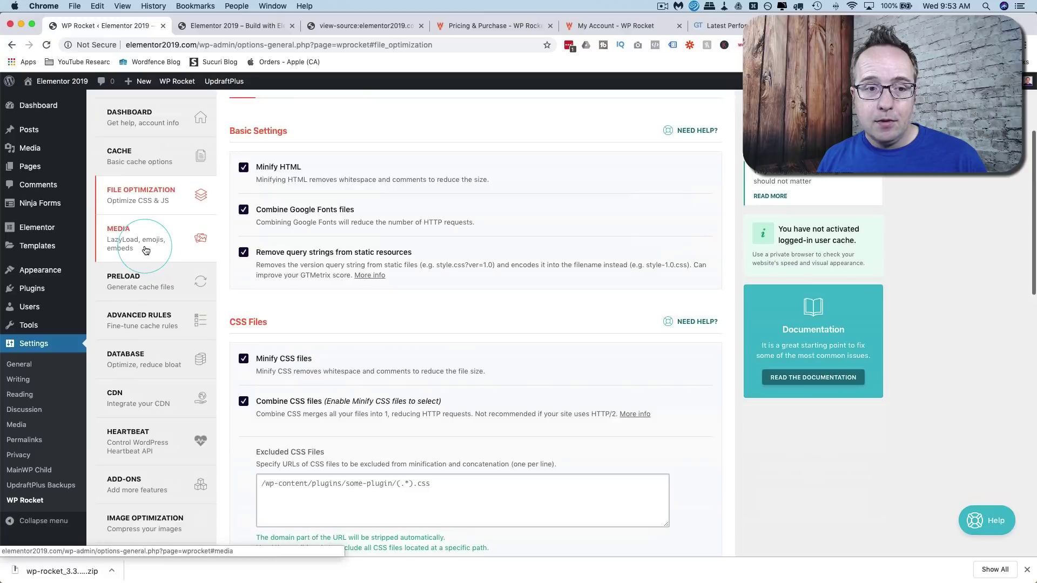
pyautogui.click(143, 246)
pyautogui.scroll(-2, 243, 216)
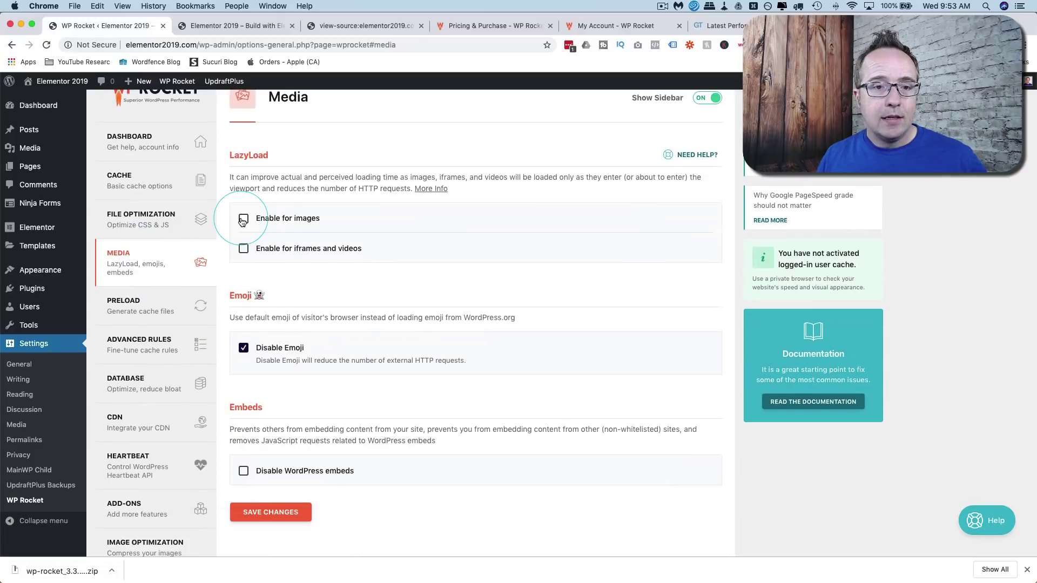
pyautogui.click(242, 220)
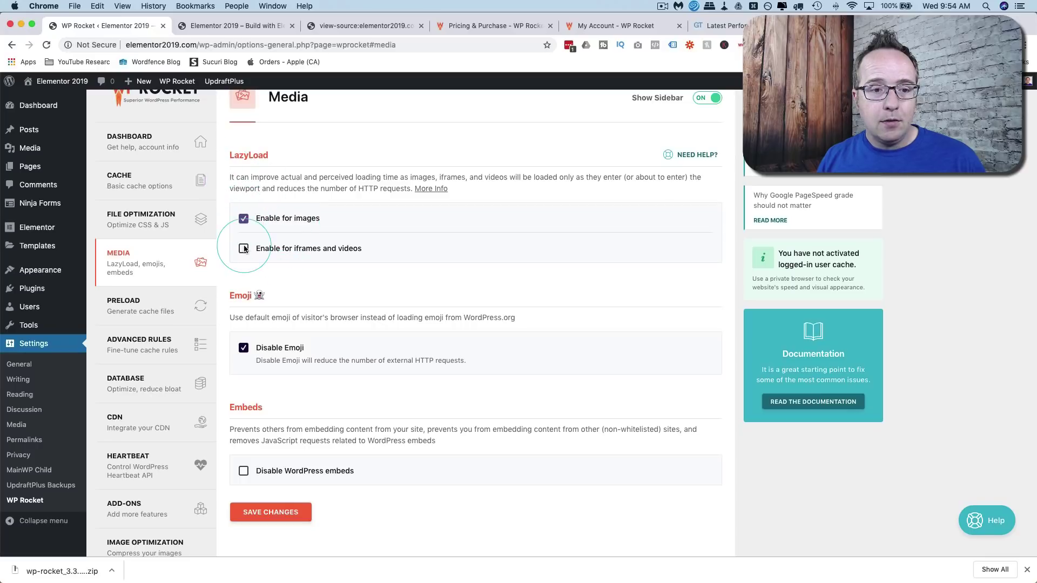
pyautogui.click(336, 249)
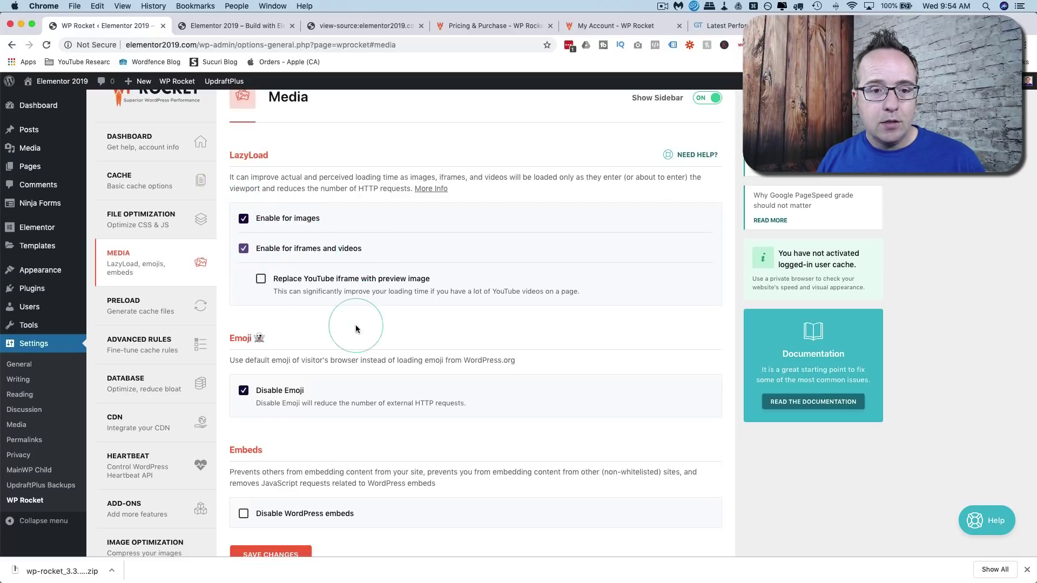
pyautogui.click(262, 280)
pyautogui.scroll(-5, 236, 283)
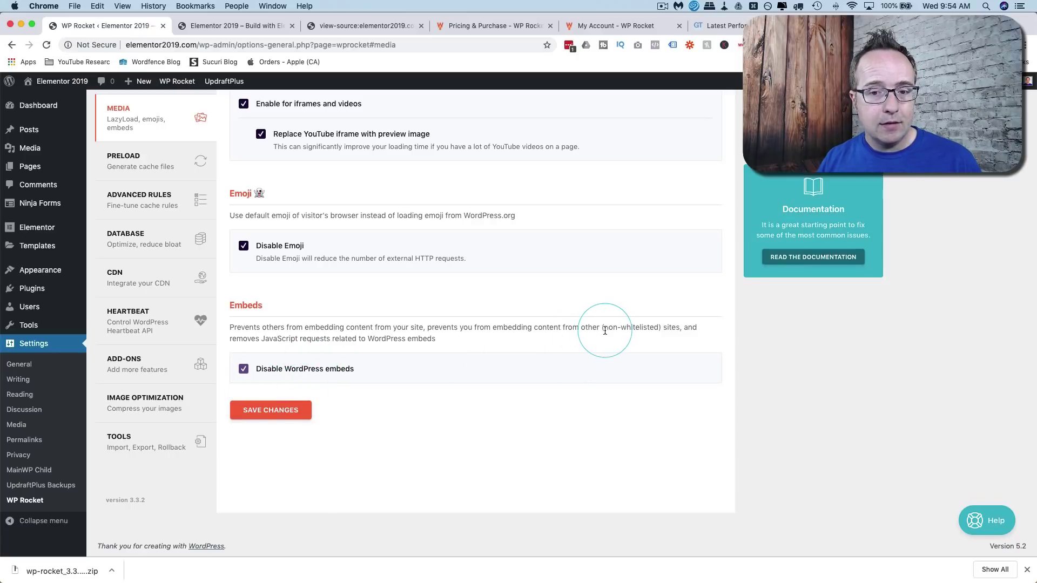
pyautogui.doubleClick(653, 329)
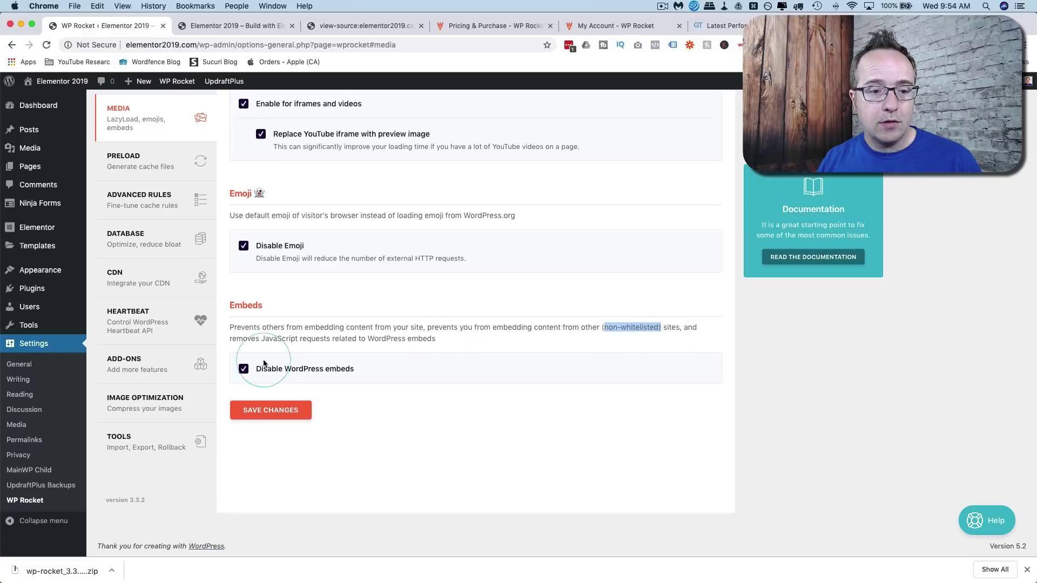
pyautogui.click(282, 419)
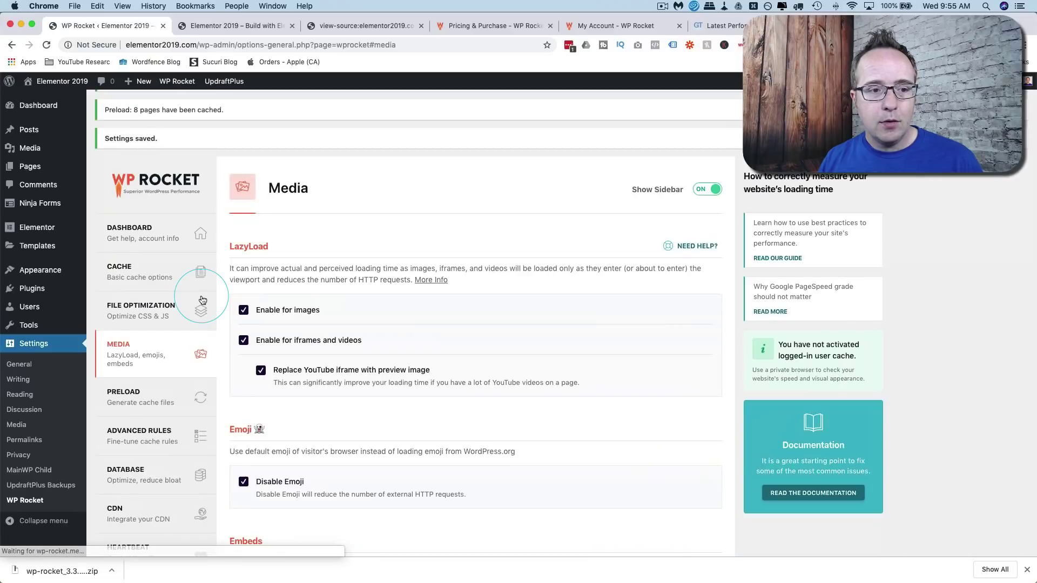
# Save the Preload tab with Activate Preloading on and sitemap-based cache preloading unticked
pyautogui.click(149, 256)
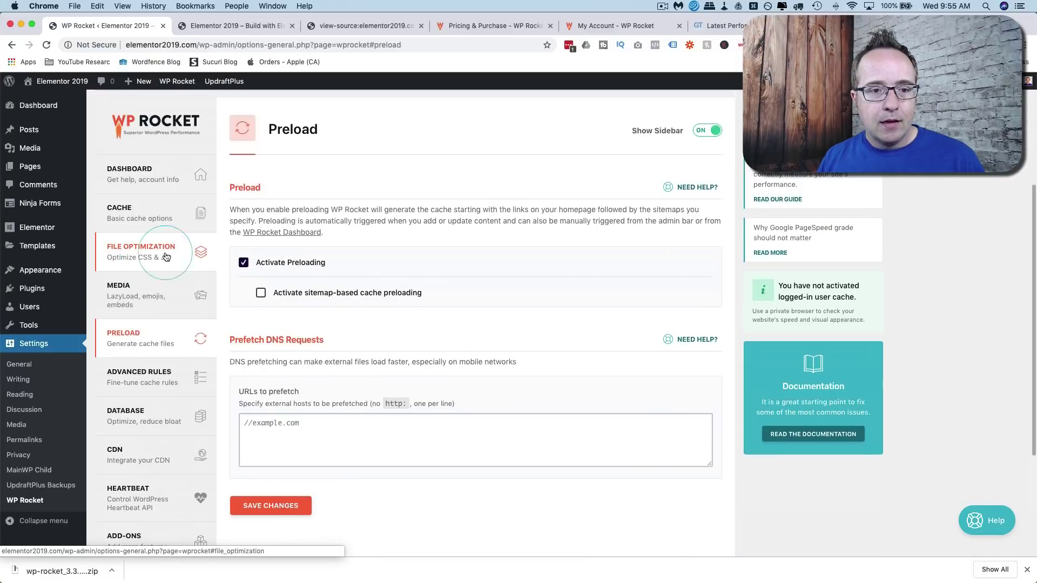
pyautogui.scroll(-1, 240, 154)
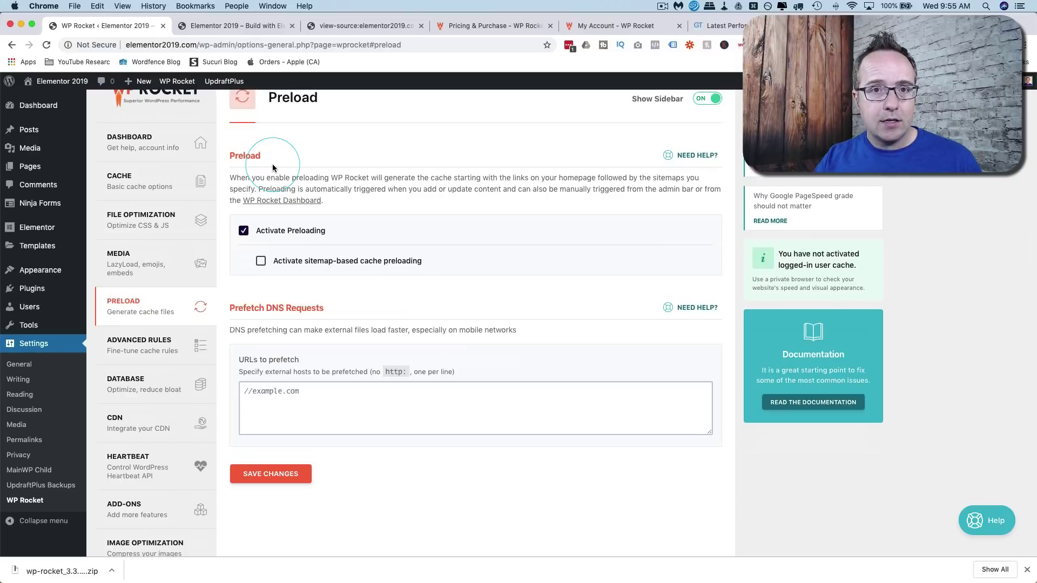
pyautogui.scroll(-2, 264, 189)
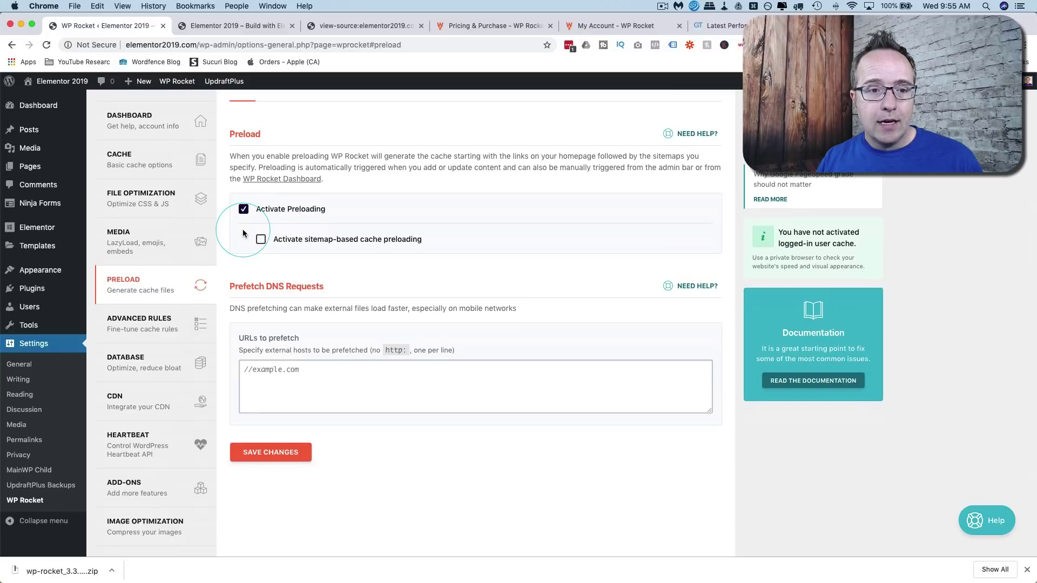
pyautogui.scroll(-1, 246, 229)
pyautogui.scroll(-2, 243, 221)
pyautogui.click(262, 210)
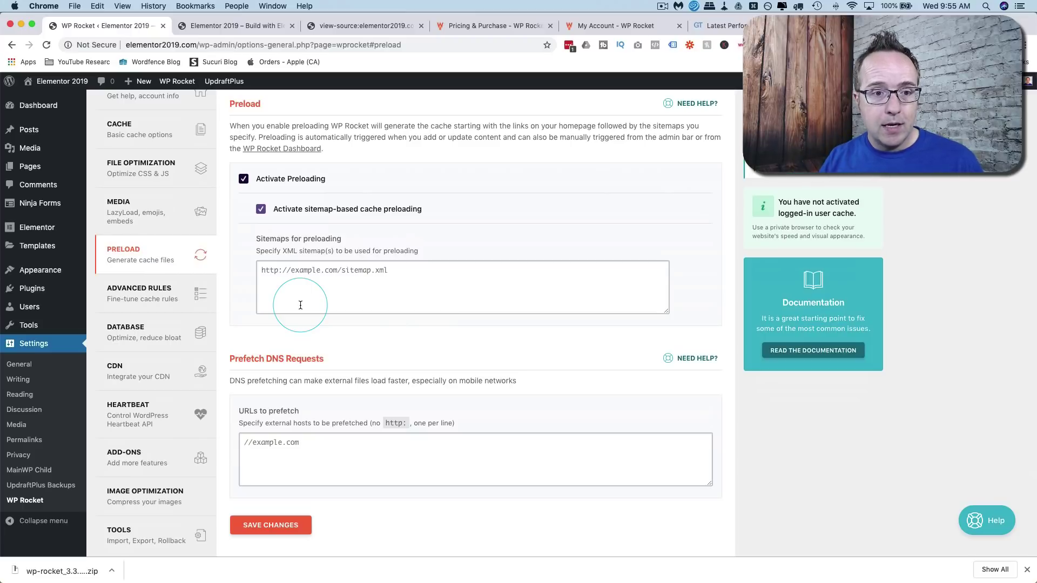
pyautogui.click(261, 209)
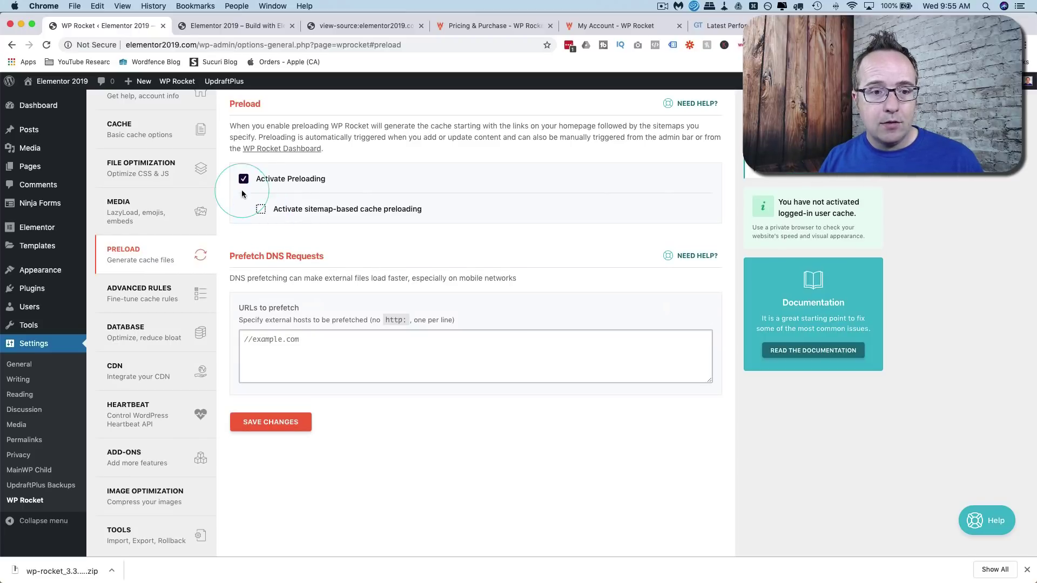
pyautogui.scroll(-3, 313, 165)
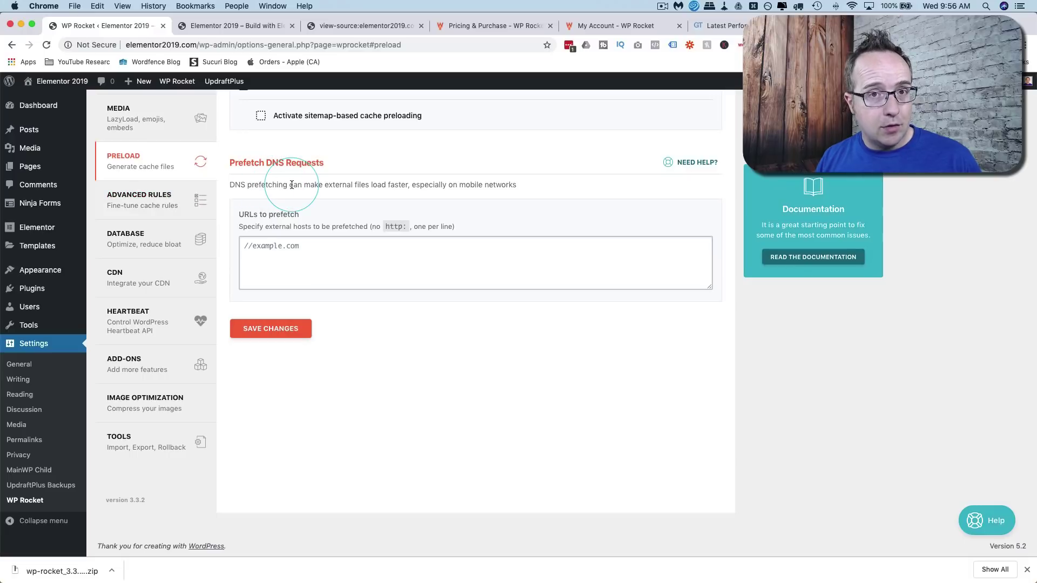
pyautogui.click(288, 326)
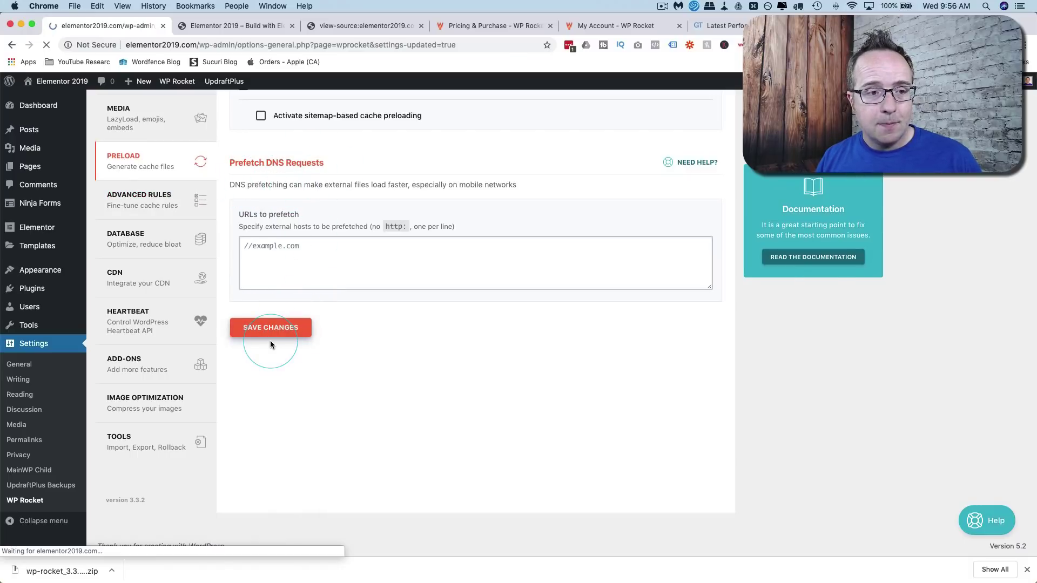
# Review Advanced Rules unchanged: /members/(.*) under Never Cache URL(s), Always Purge URL(s) empty
pyautogui.click(141, 274)
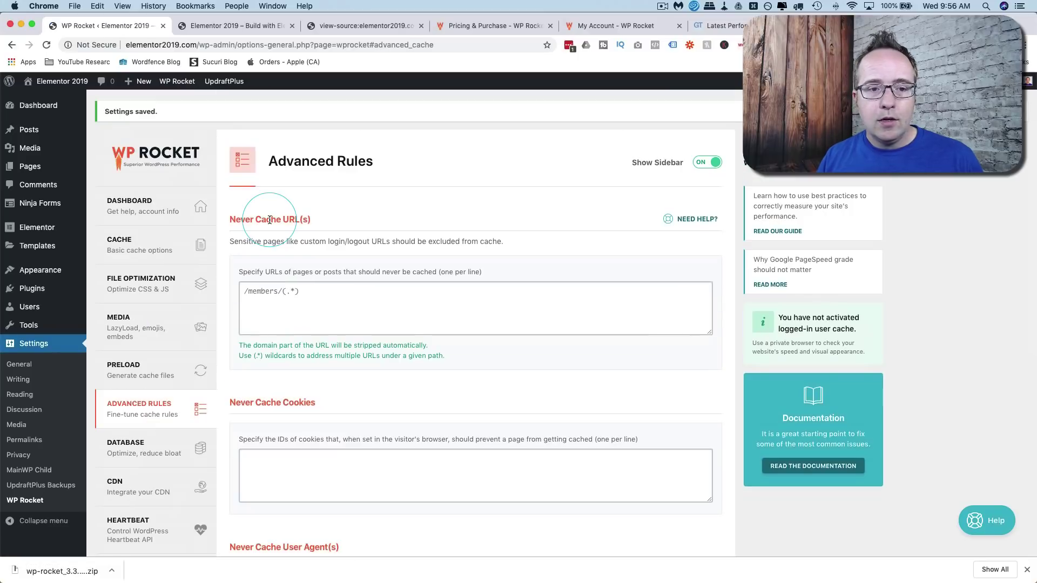
pyautogui.scroll(-3, 253, 235)
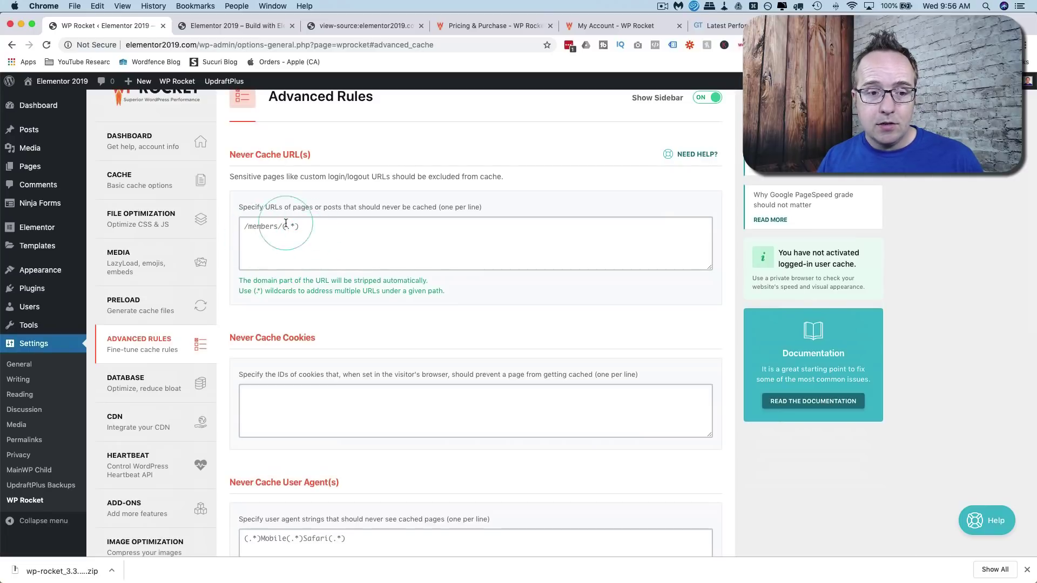
pyautogui.scroll(-5, 227, 264)
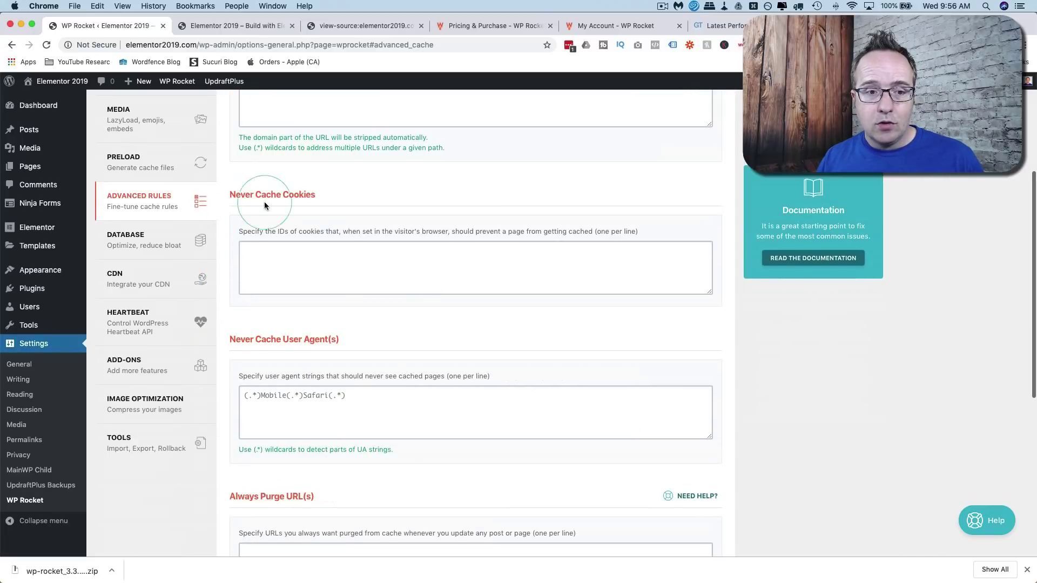
pyautogui.scroll(-2, 290, 225)
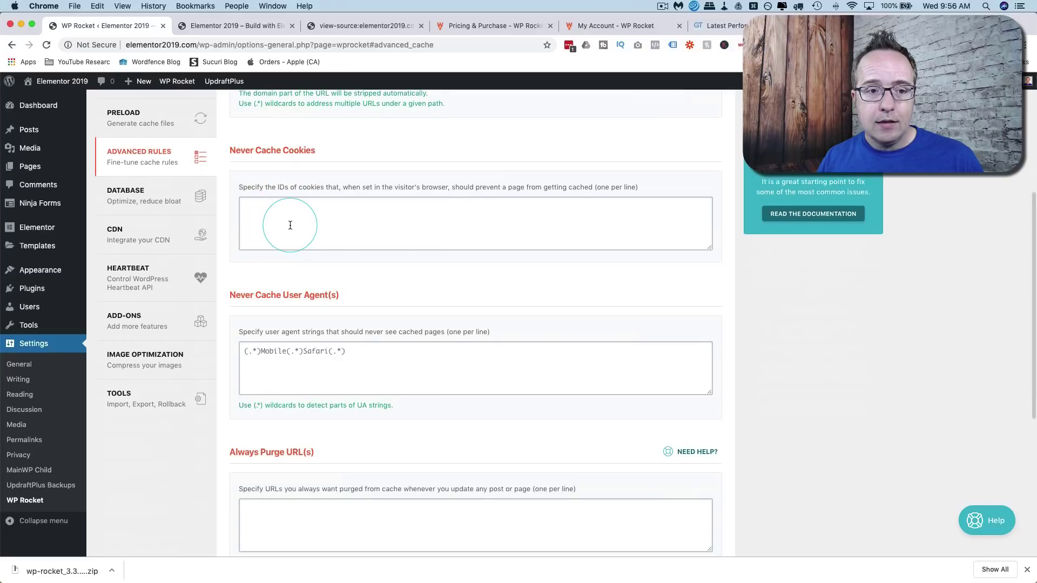
pyautogui.scroll(-4, 281, 224)
pyautogui.scroll(-2, 238, 173)
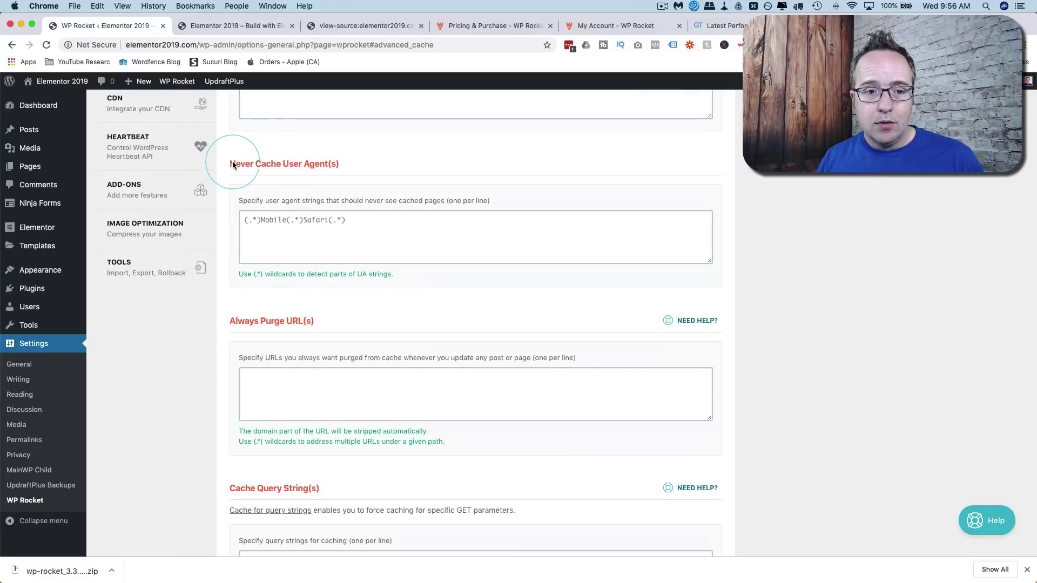
pyautogui.scroll(-3, 254, 196)
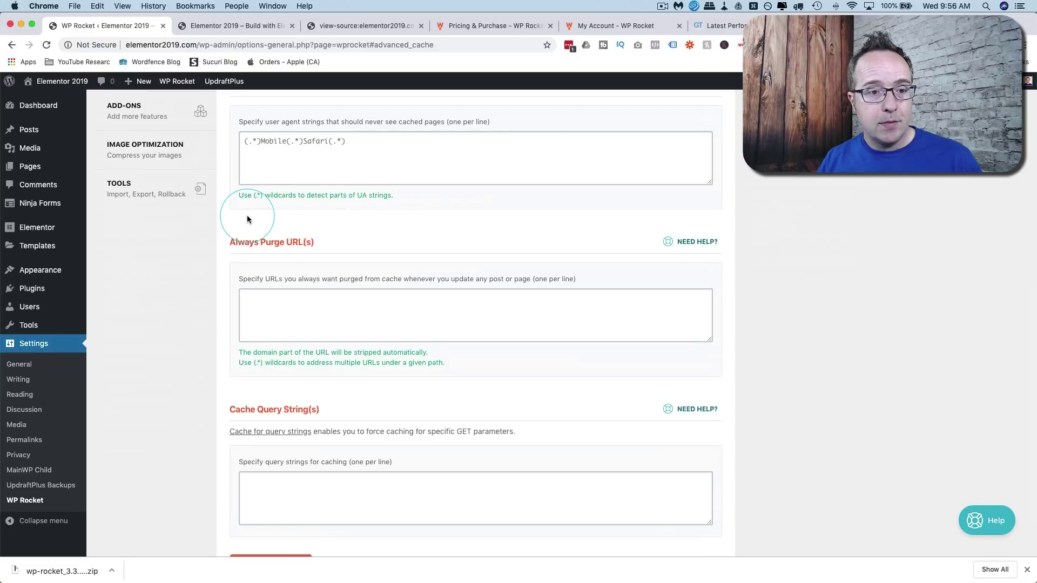
pyautogui.scroll(-3, 229, 237)
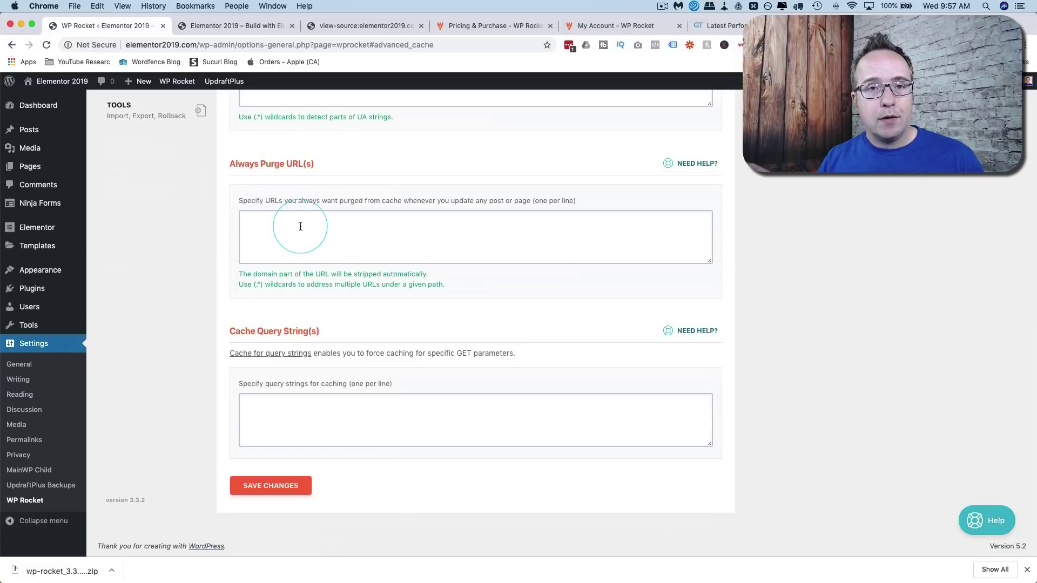
pyautogui.click(271, 231)
pyautogui.scroll(-1, 226, 278)
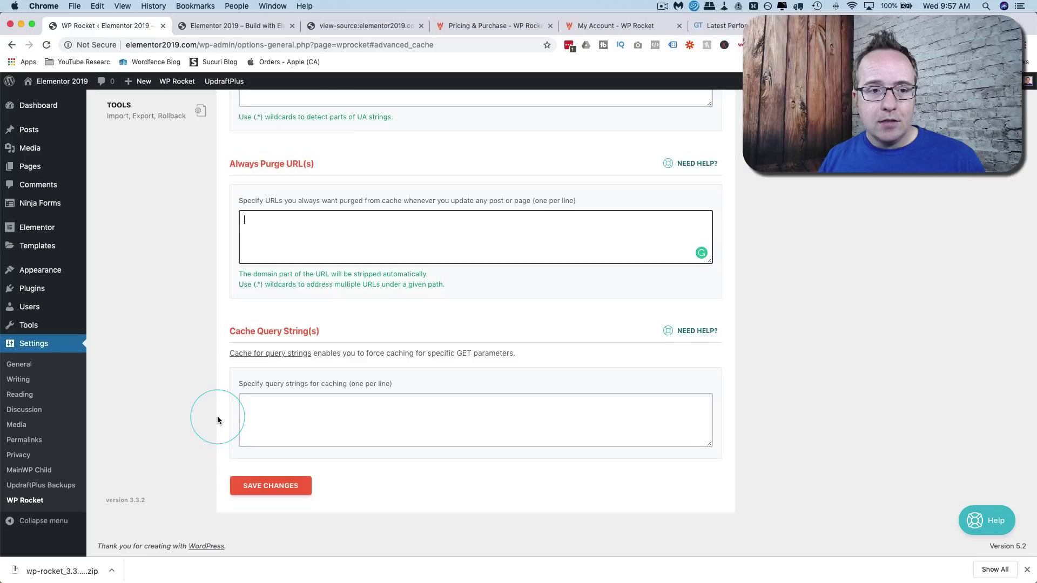
pyautogui.scroll(5, 218, 419)
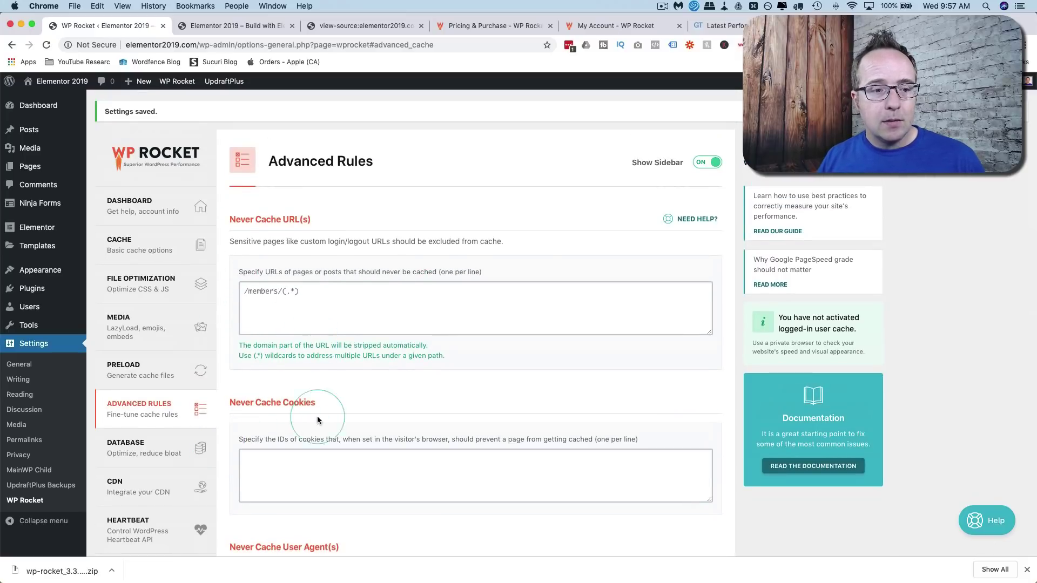
pyautogui.scroll(-4, 226, 327)
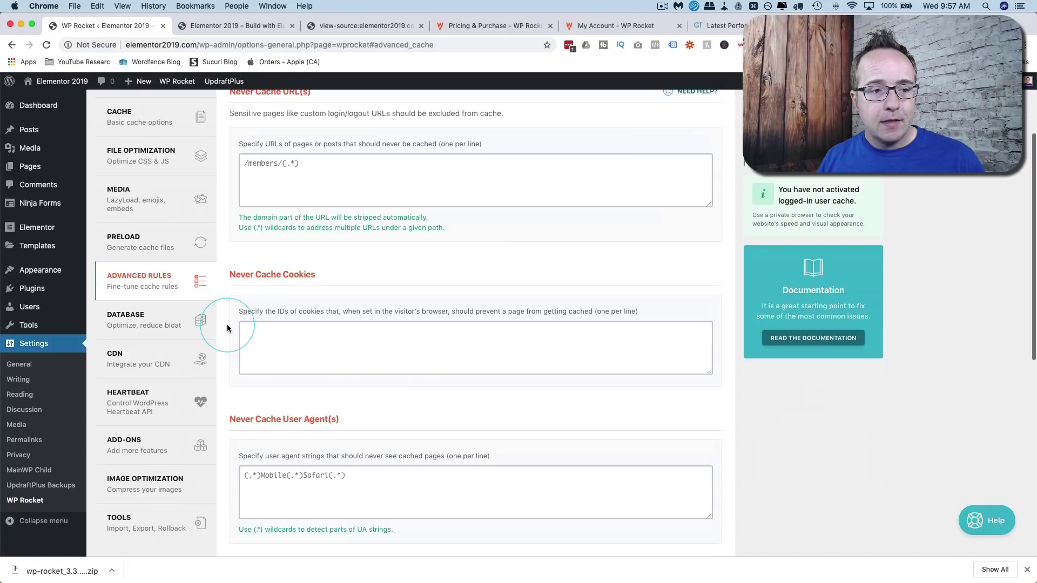
# On the Database tab, tick All transients for cleanup
pyautogui.click(146, 278)
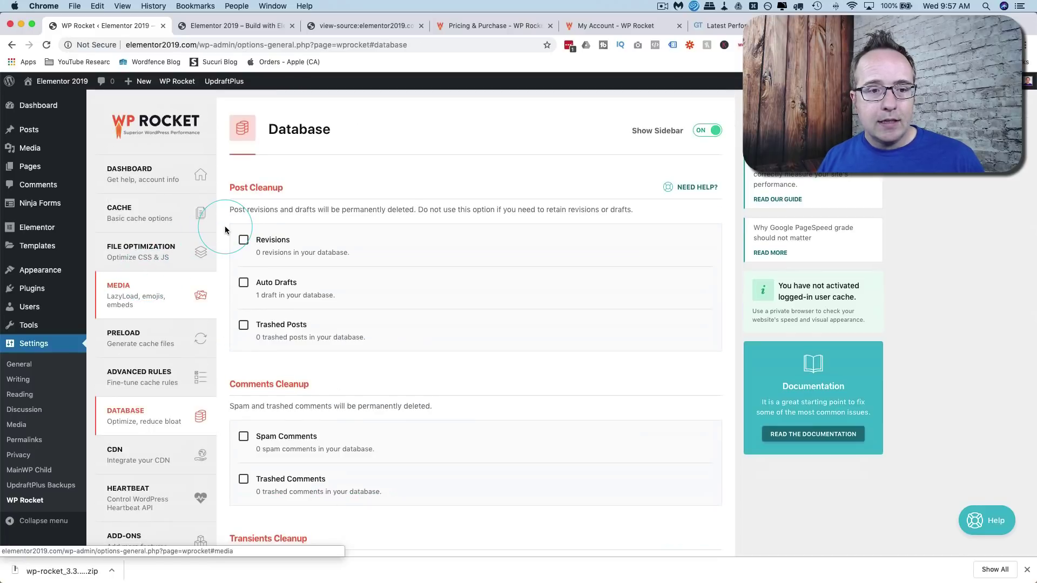
pyautogui.scroll(-1, 232, 211)
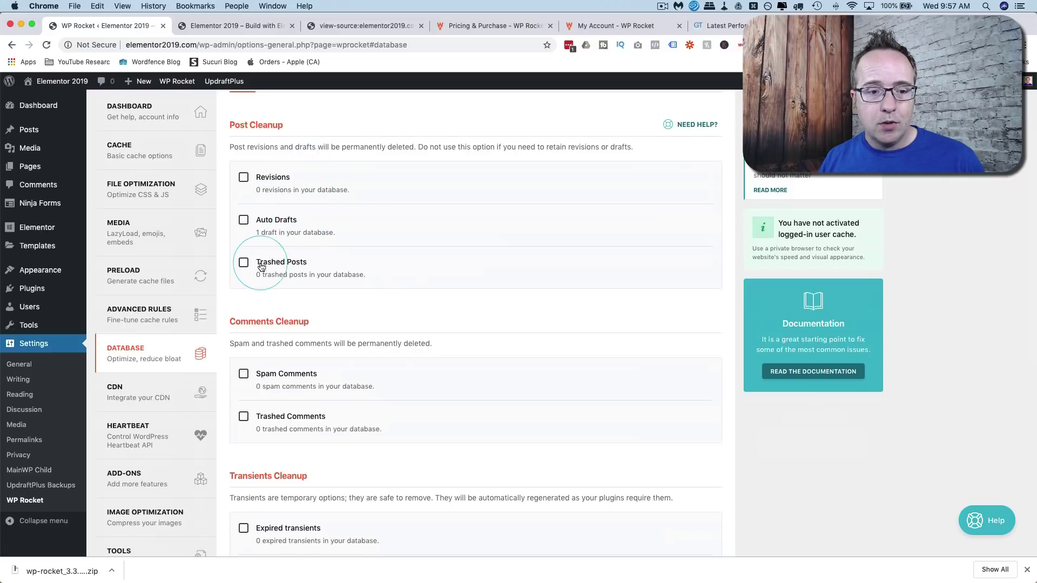
pyautogui.scroll(-5, 208, 275)
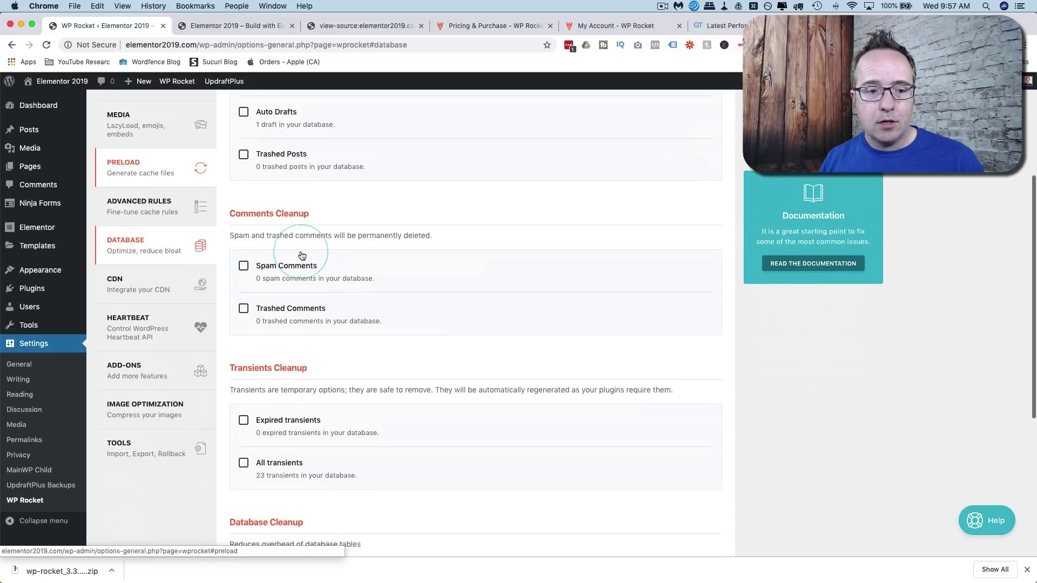
pyautogui.scroll(-8, 275, 263)
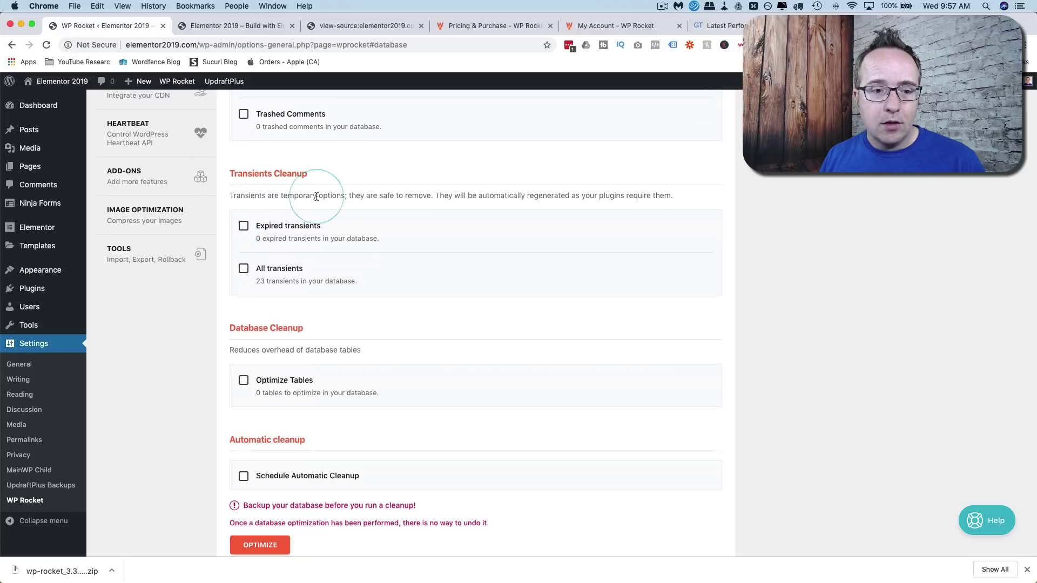
pyautogui.scroll(-2, 231, 286)
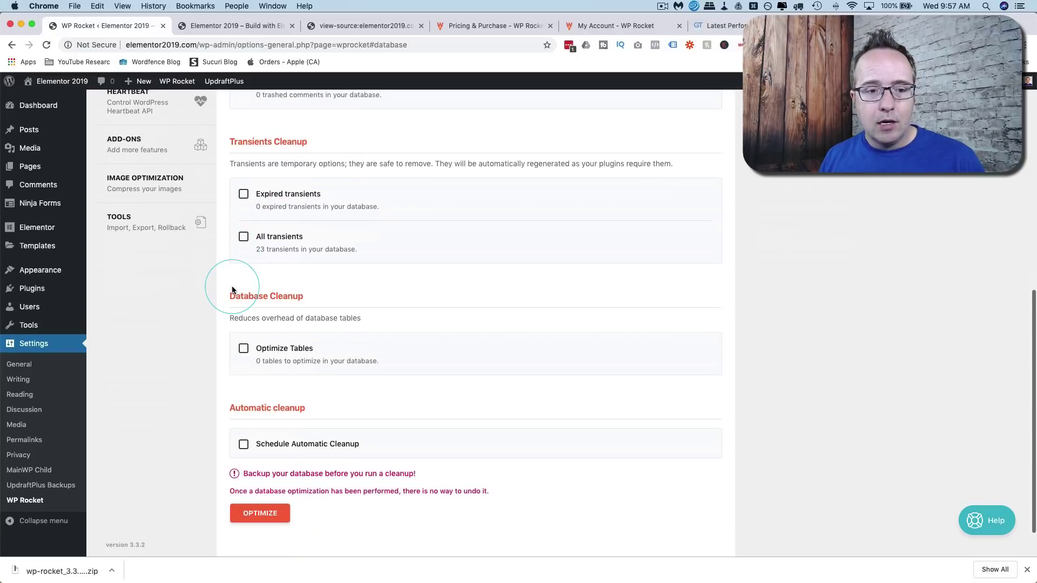
pyautogui.scroll(-2, 232, 289)
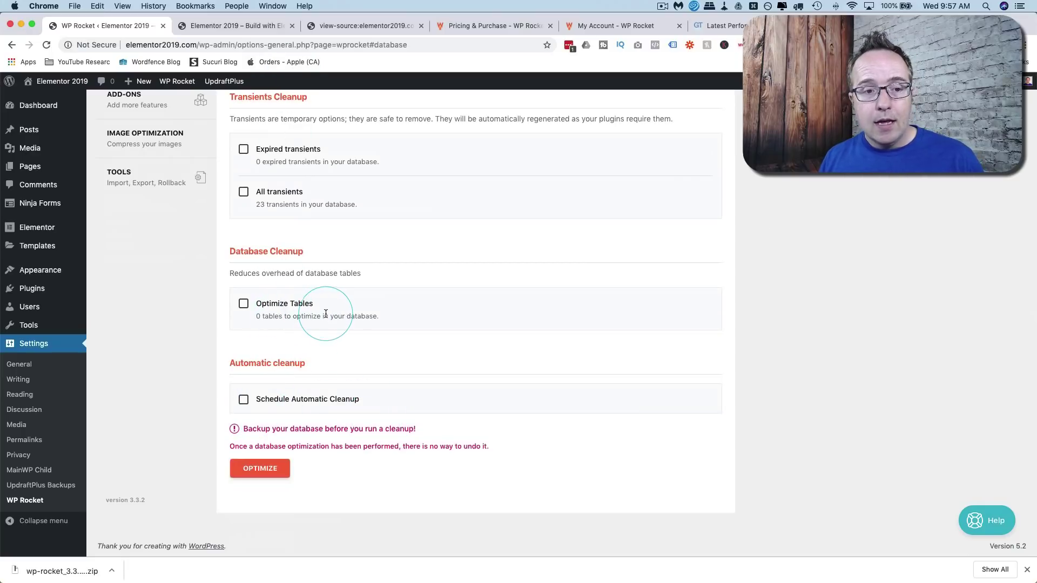
pyautogui.scroll(3, 290, 366)
pyautogui.scroll(3, 289, 366)
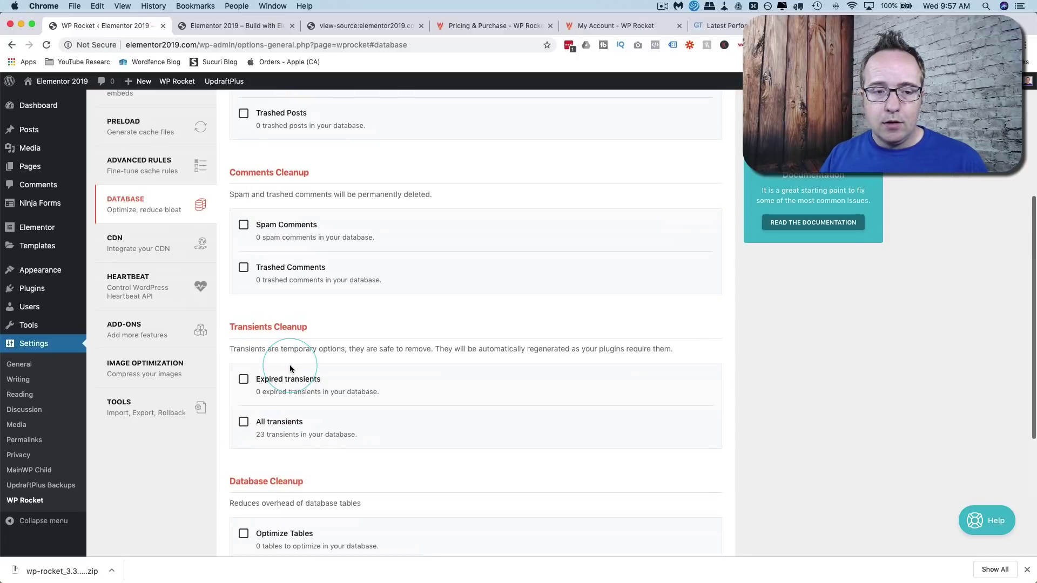
pyautogui.scroll(5, 290, 368)
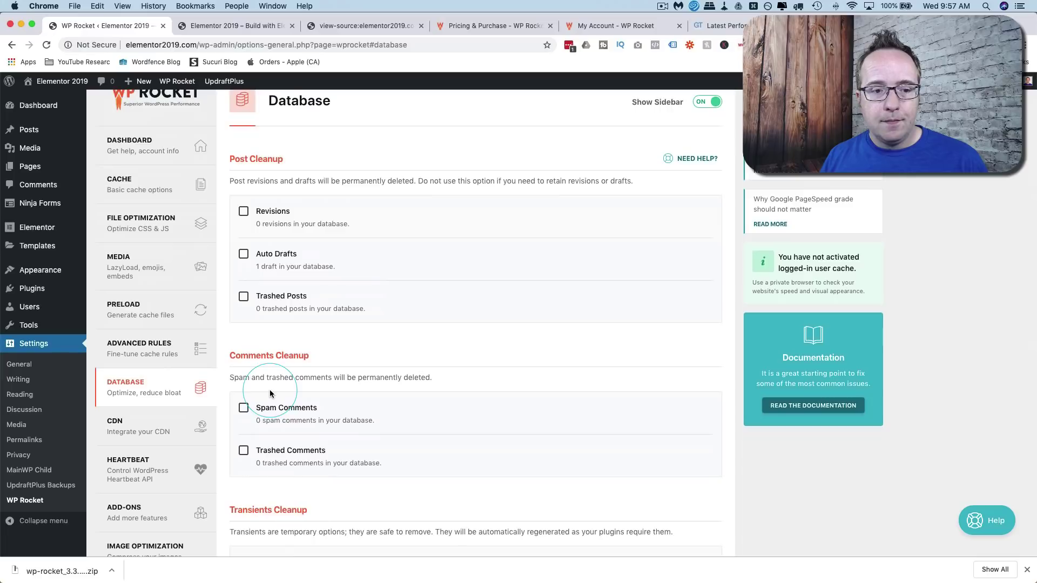
pyautogui.scroll(-4, 270, 390)
pyautogui.scroll(-5, 270, 390)
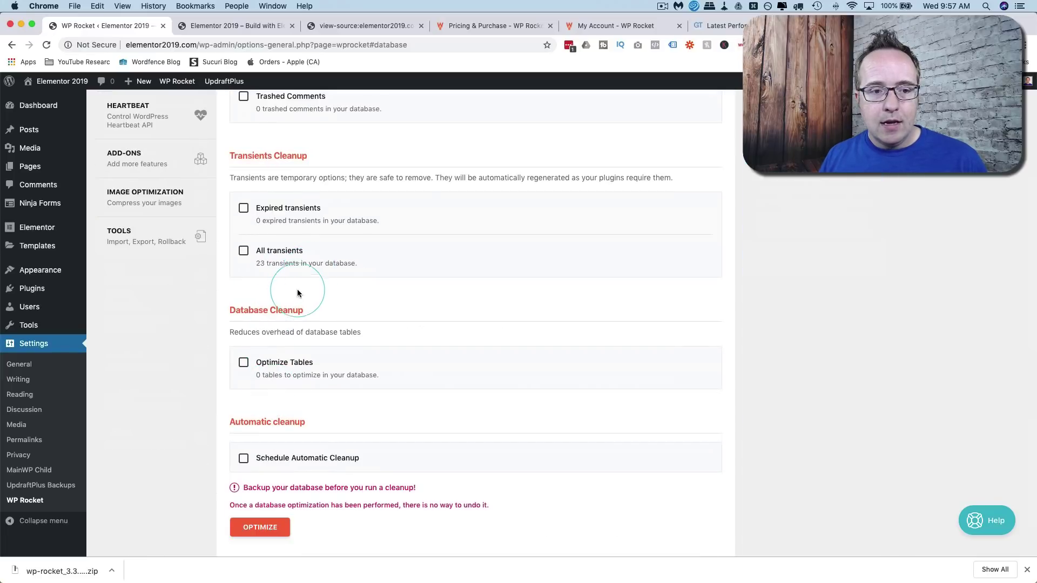
pyautogui.click(244, 251)
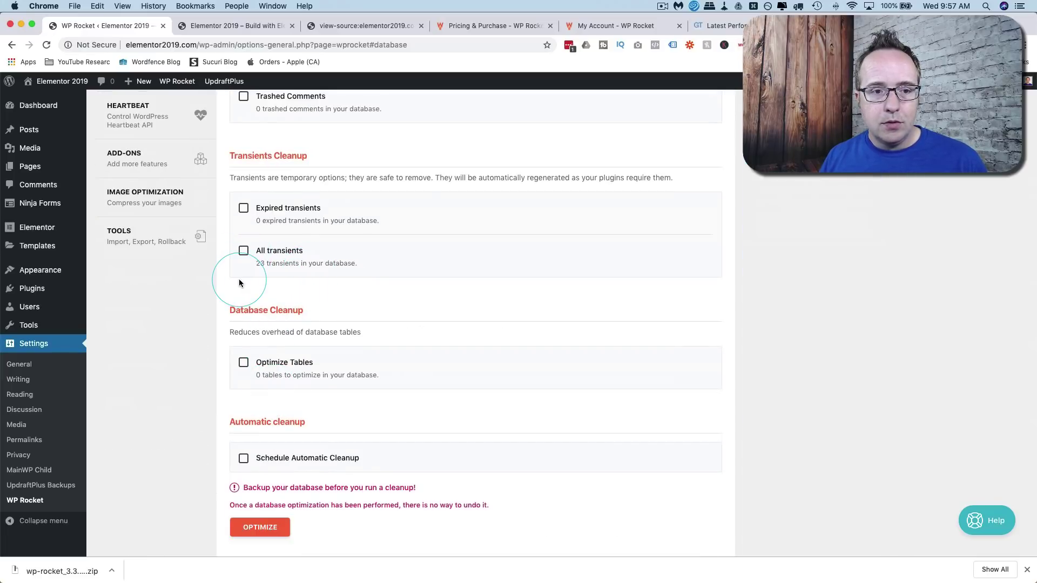
# Run Optimize to clean 1 auto draft and 16 transients from the database
pyautogui.scroll(4, 239, 278)
pyautogui.scroll(2, 242, 150)
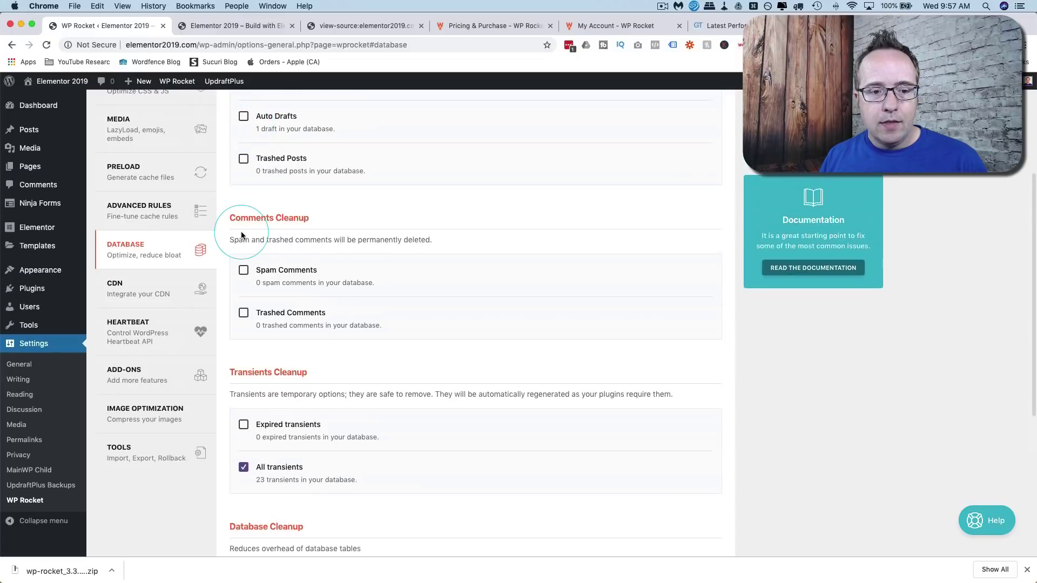
pyautogui.scroll(-1, 242, 235)
pyautogui.scroll(-6, 248, 308)
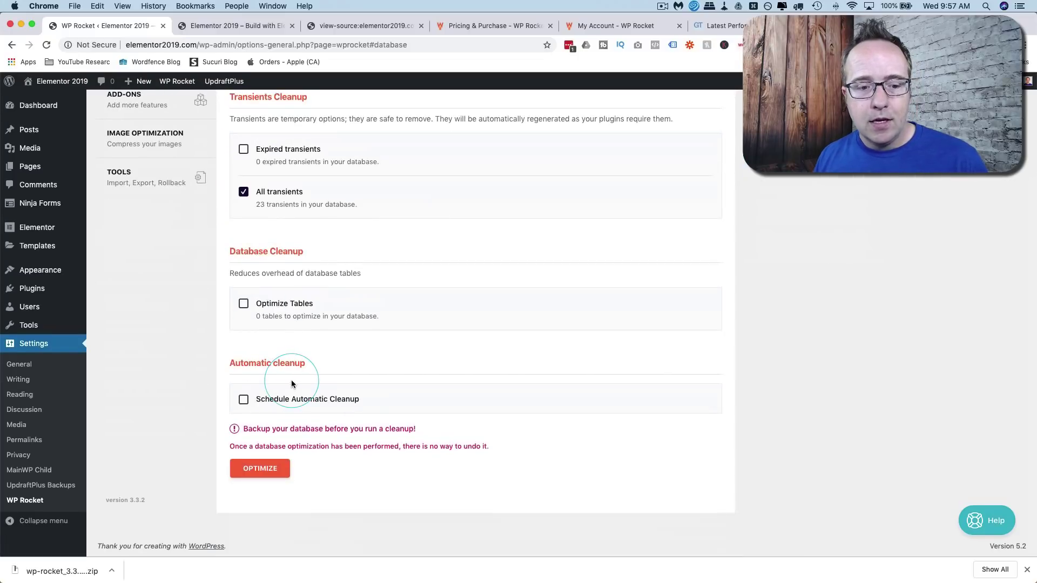
pyautogui.click(275, 474)
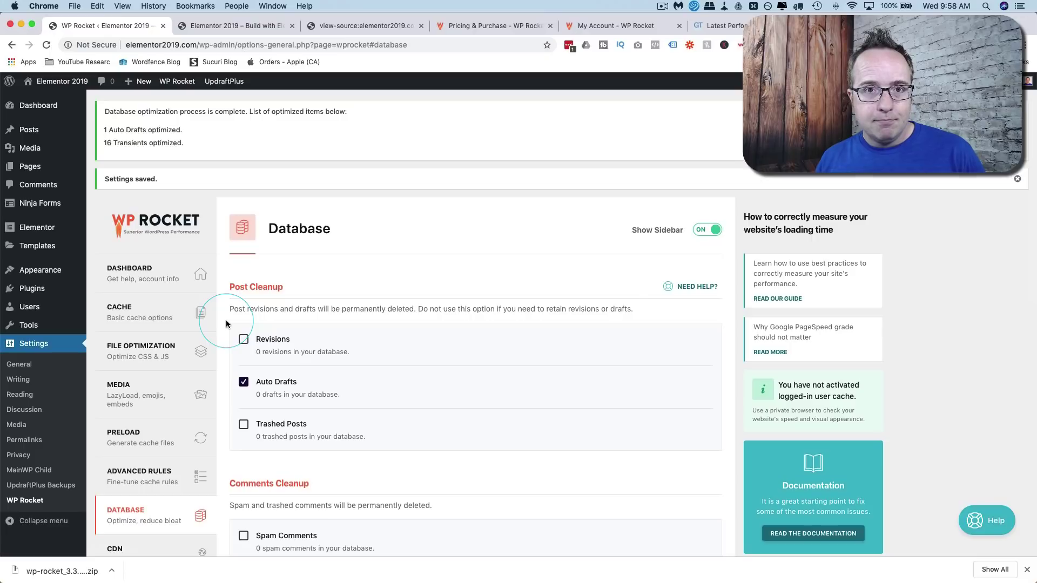
# Note the 12 remaining transients and untick All transients
pyautogui.scroll(-4, 226, 324)
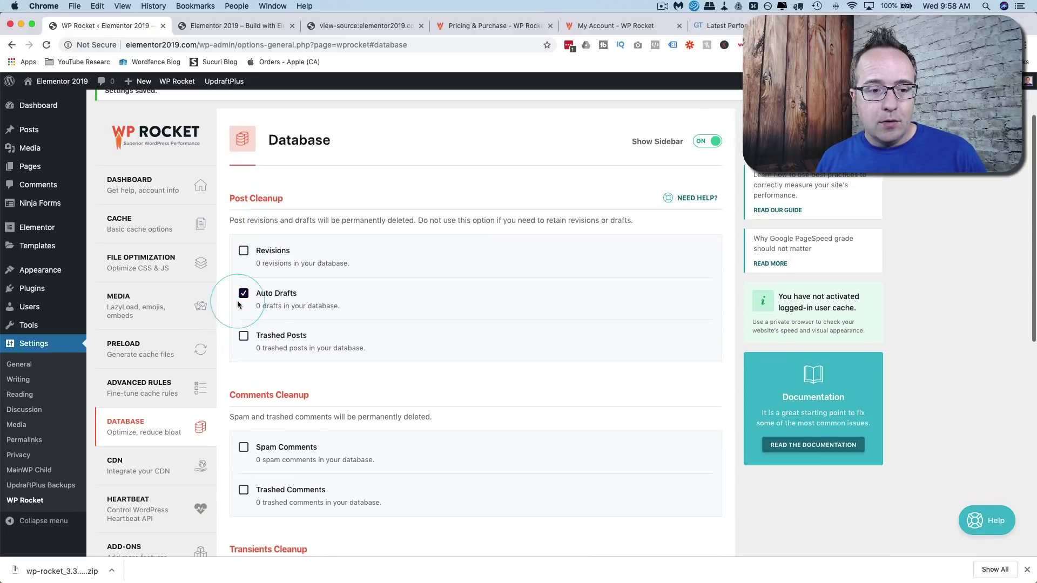
pyautogui.scroll(-5, 280, 290)
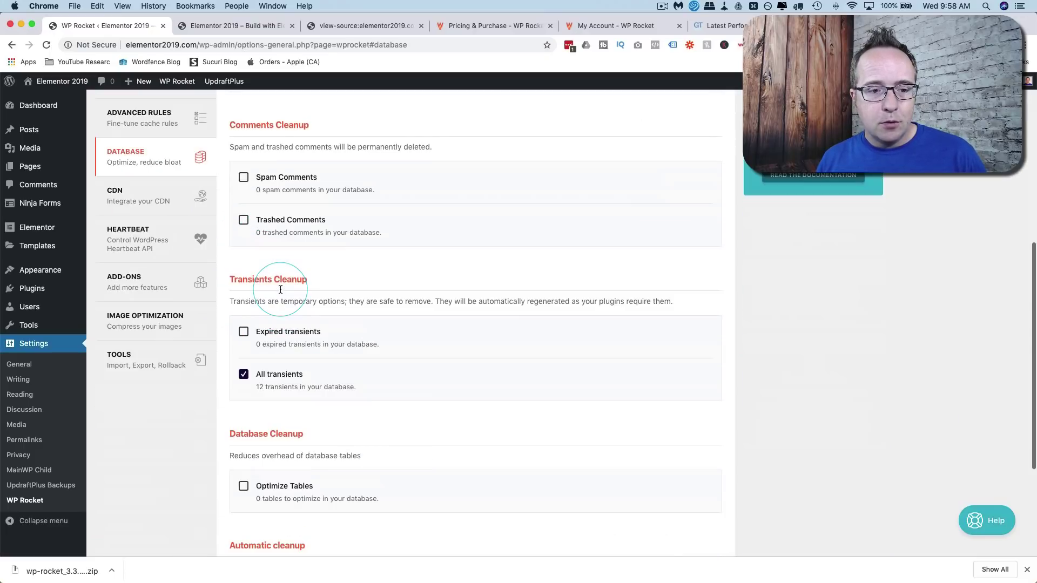
pyautogui.scroll(-1, 280, 334)
pyautogui.moveTo(256, 345); pyautogui.dragTo(354, 344)
pyautogui.click(242, 330)
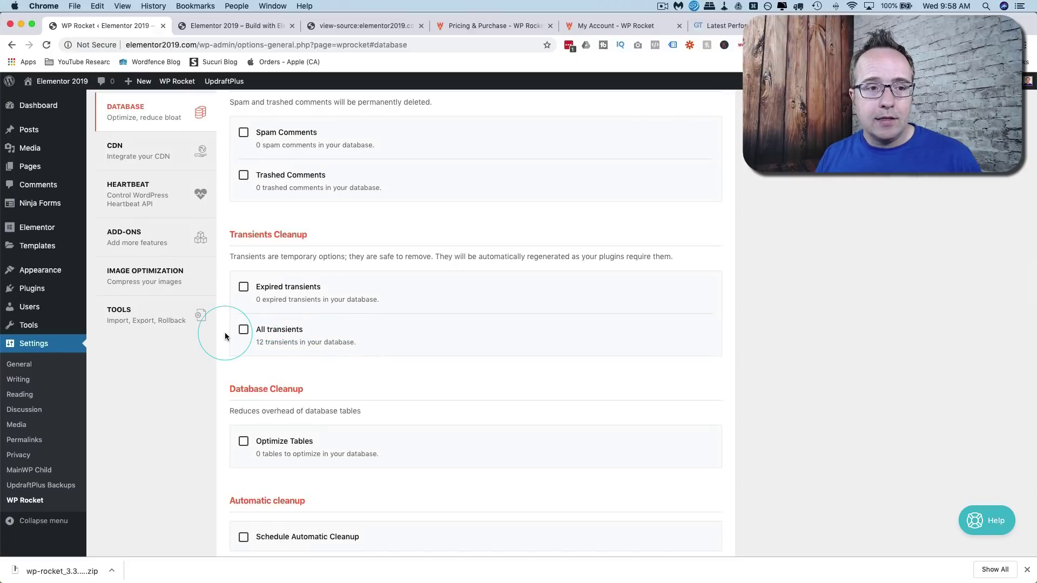
# Review the CDN CNAME field and Cloudflare/Sucuri note, keeping the CDN disabled with no CNAME
pyautogui.click(141, 153)
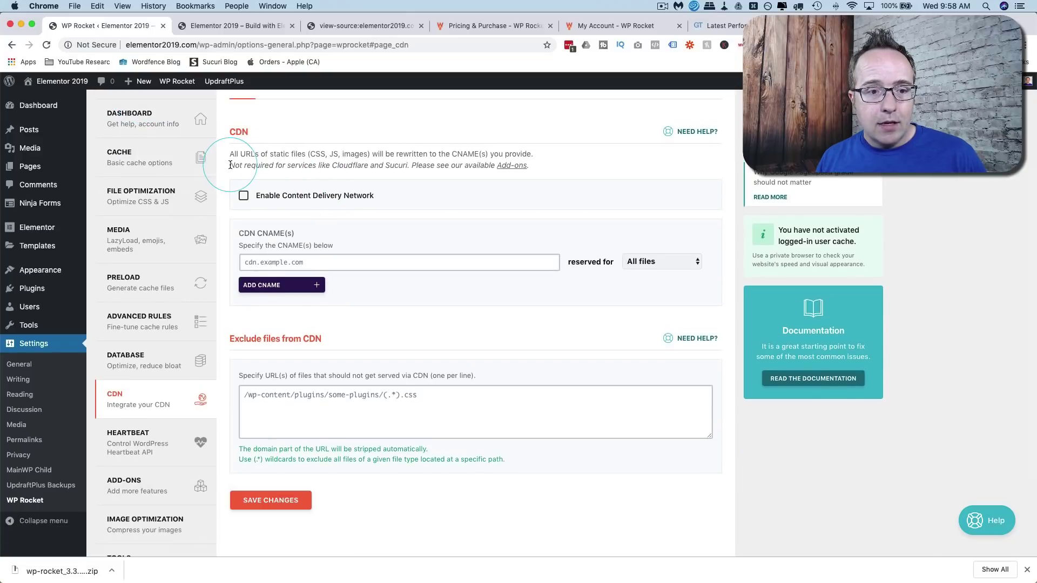
pyautogui.click(272, 261)
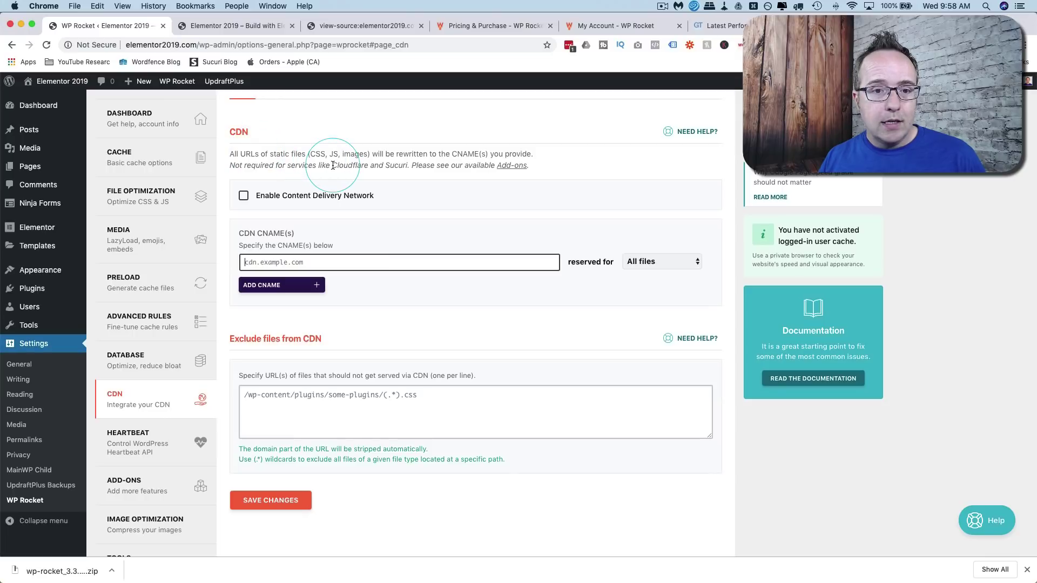
pyautogui.moveTo(332, 165); pyautogui.dragTo(409, 165)
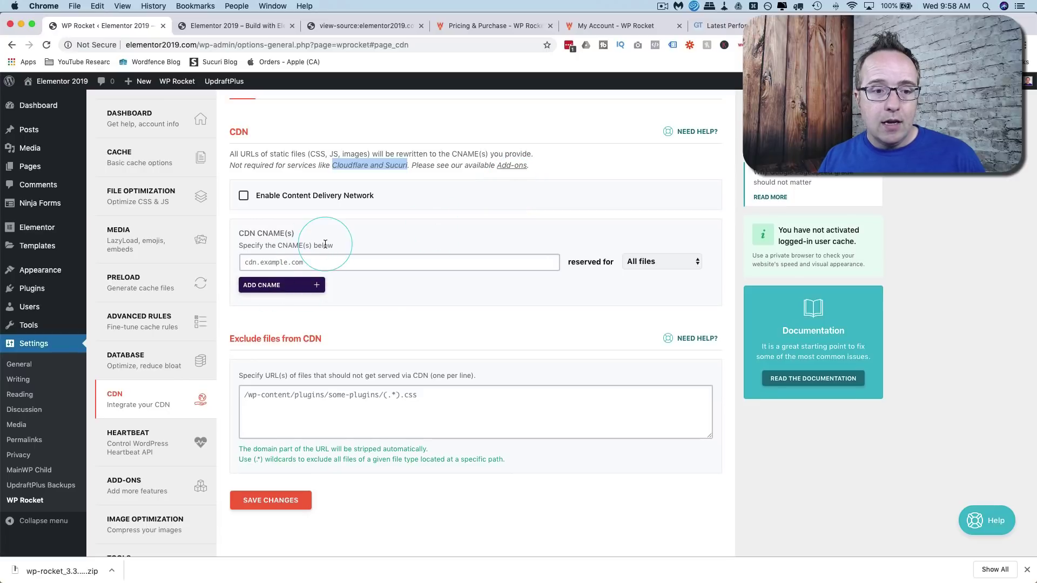
pyautogui.scroll(-3, 413, 307)
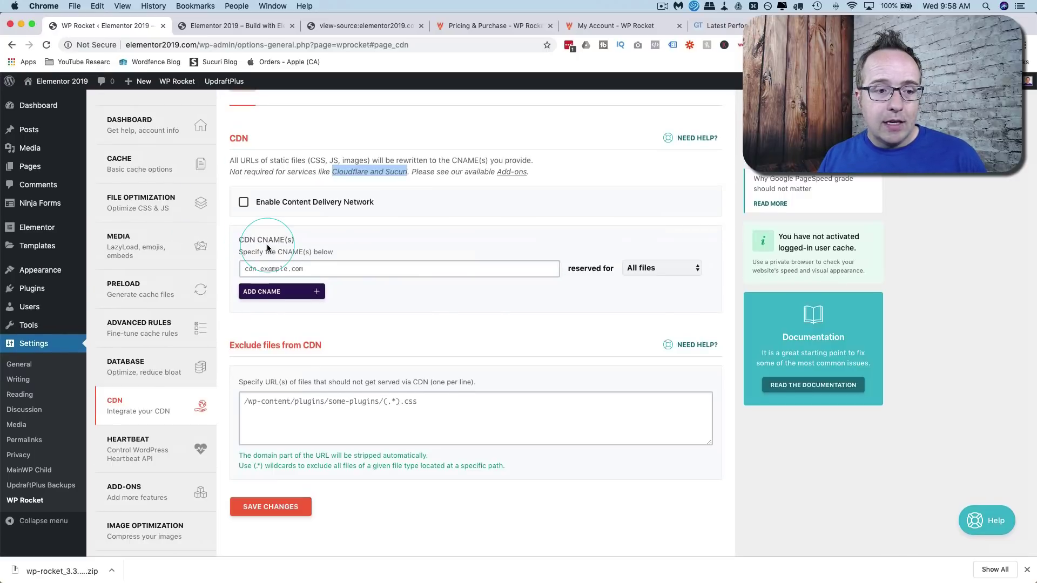
# Enable Control Heartbeat with Reduce activity for backend, post editor and frontend
pyautogui.scroll(-3, 267, 259)
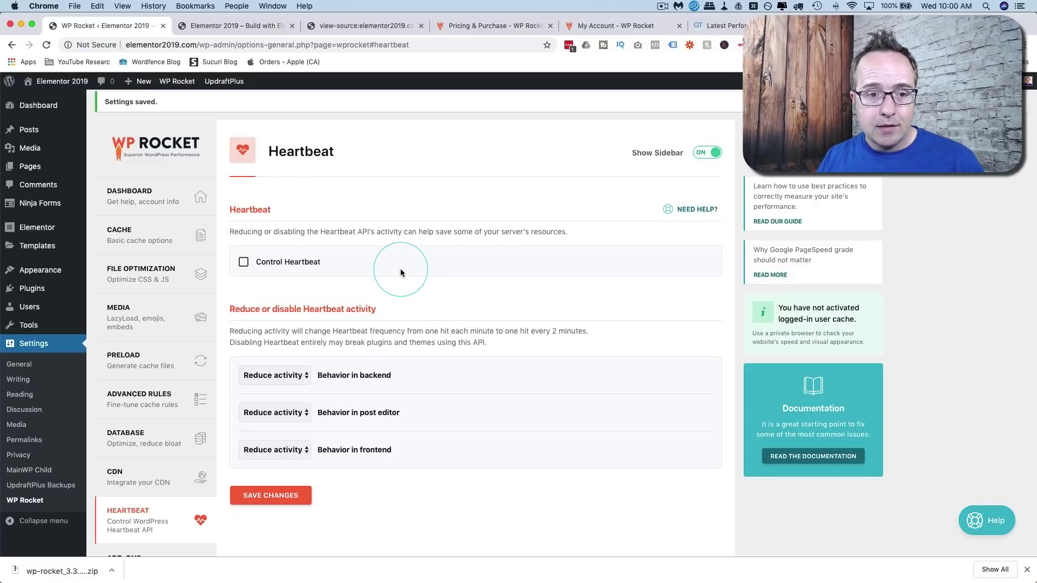
pyautogui.scroll(-2, 365, 255)
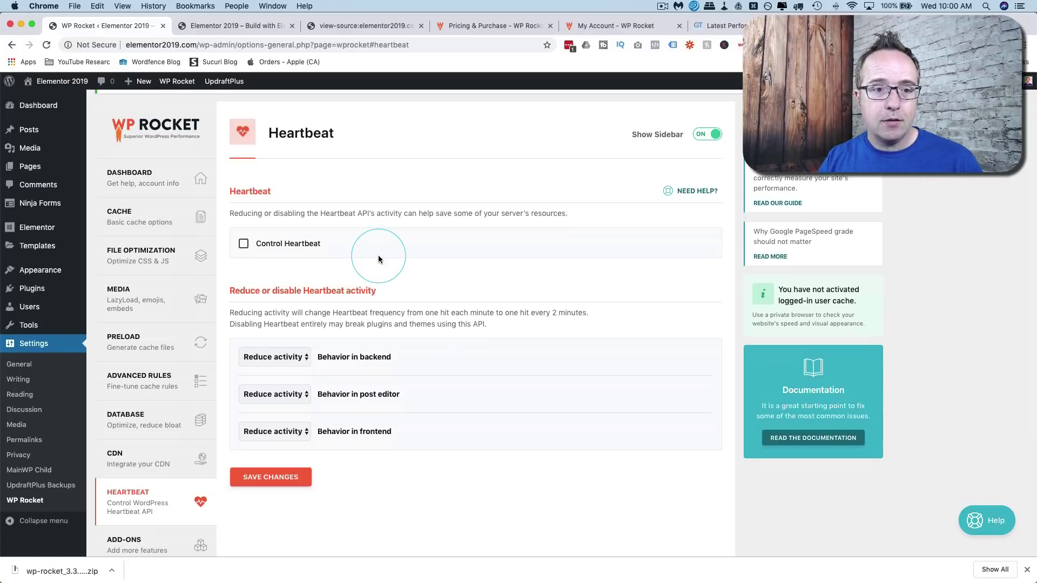
pyautogui.click(378, 255)
pyautogui.scroll(-3, 382, 227)
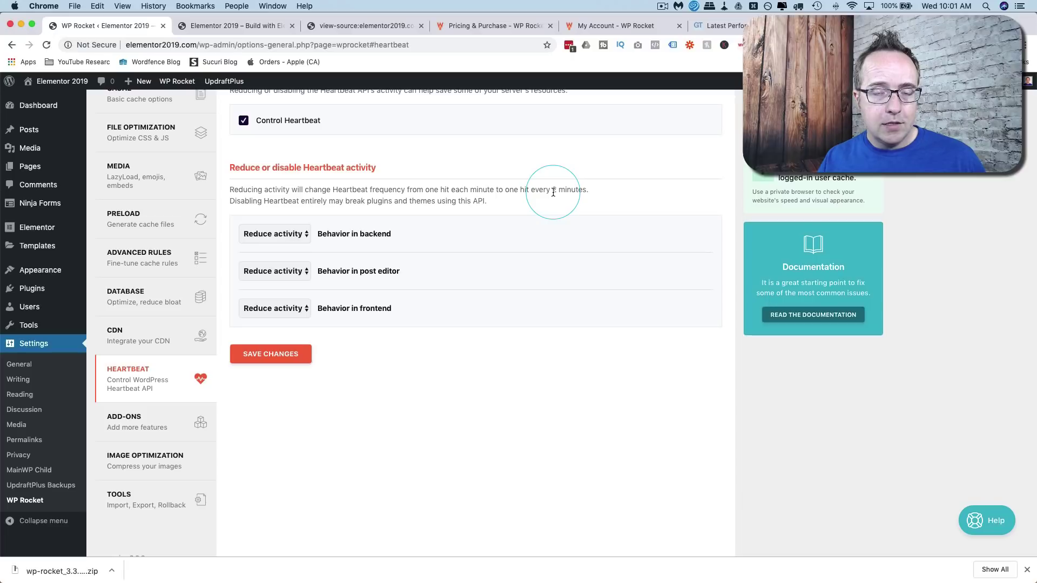
pyautogui.scroll(-1, 397, 348)
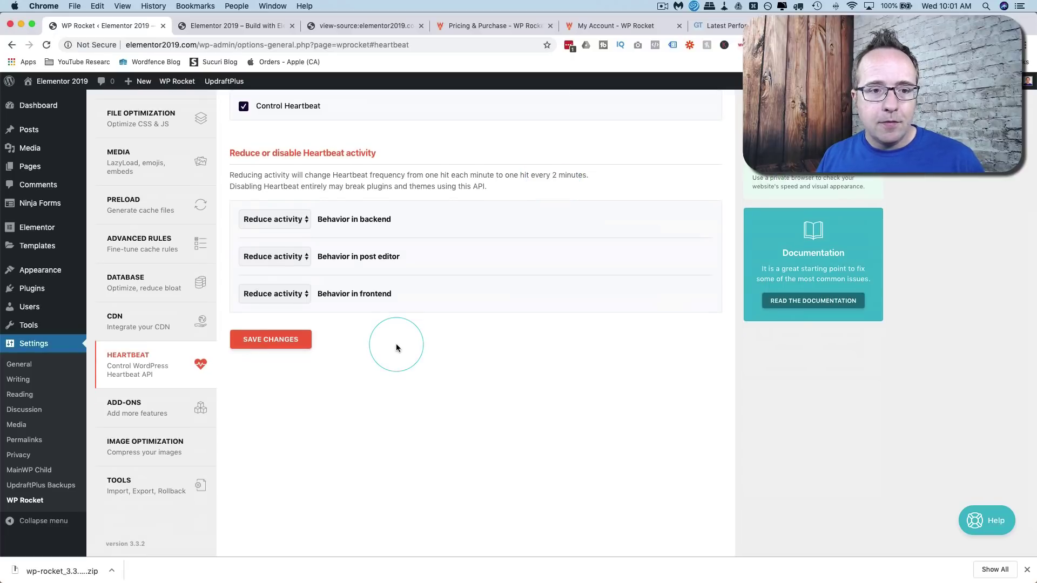
pyautogui.click(303, 219)
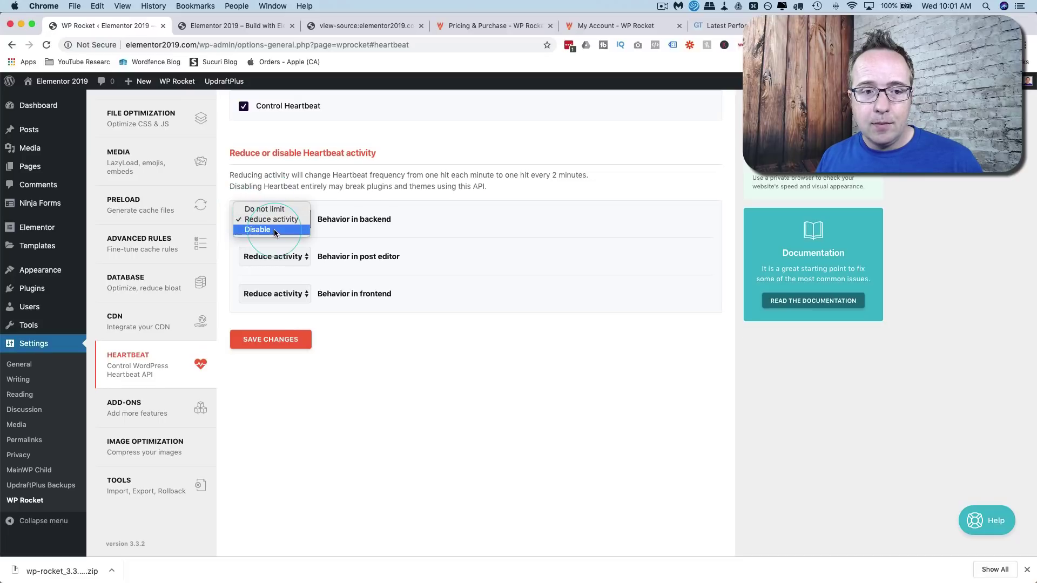
pyautogui.click(372, 245)
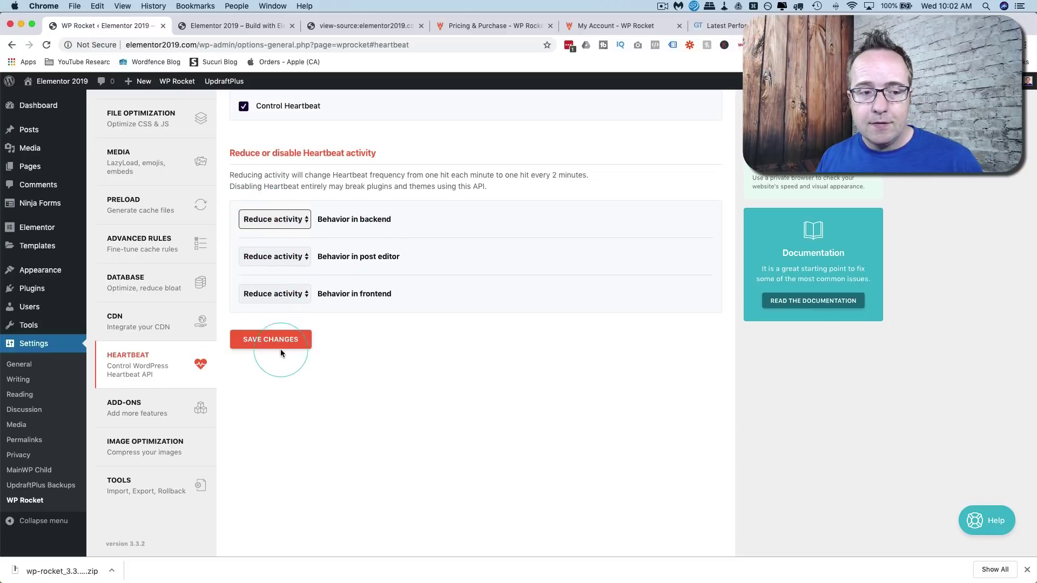
pyautogui.scroll(-2, 264, 330)
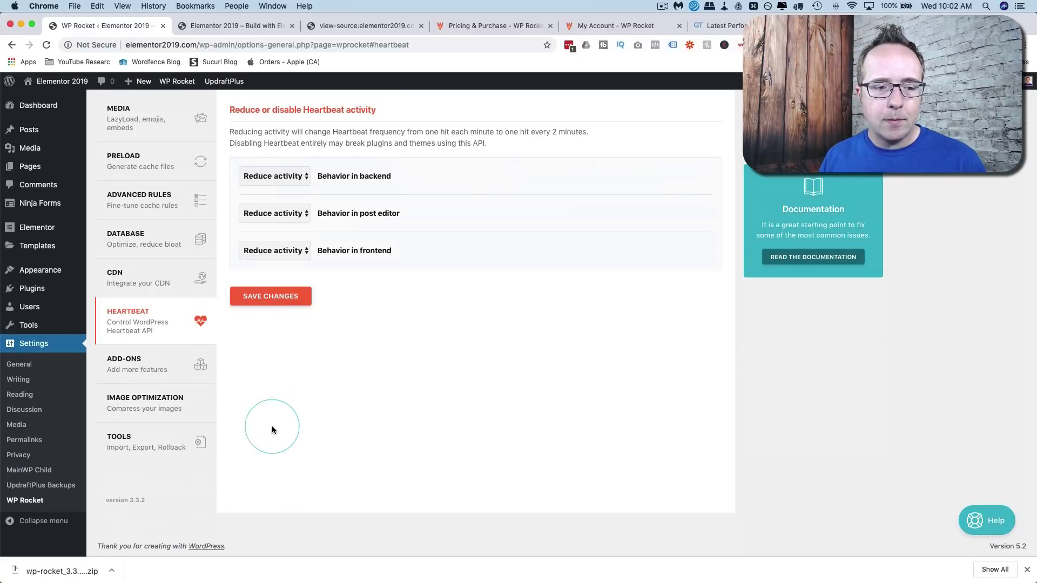
# Switch the Google Tracking add-on ON, leaving Cloudflare and Sucuri add-ons off
pyautogui.click(167, 405)
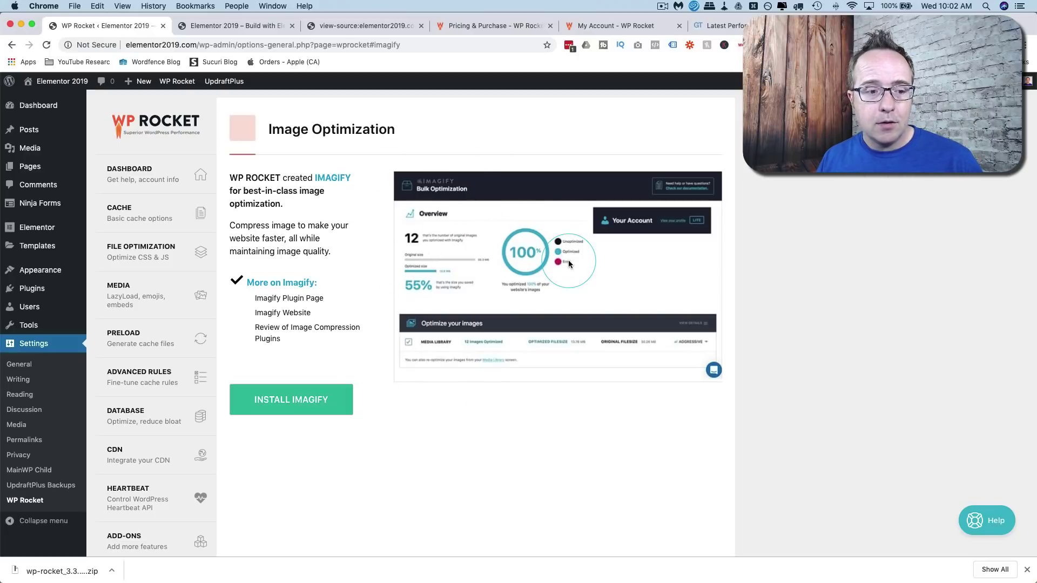
pyautogui.scroll(-5, 361, 293)
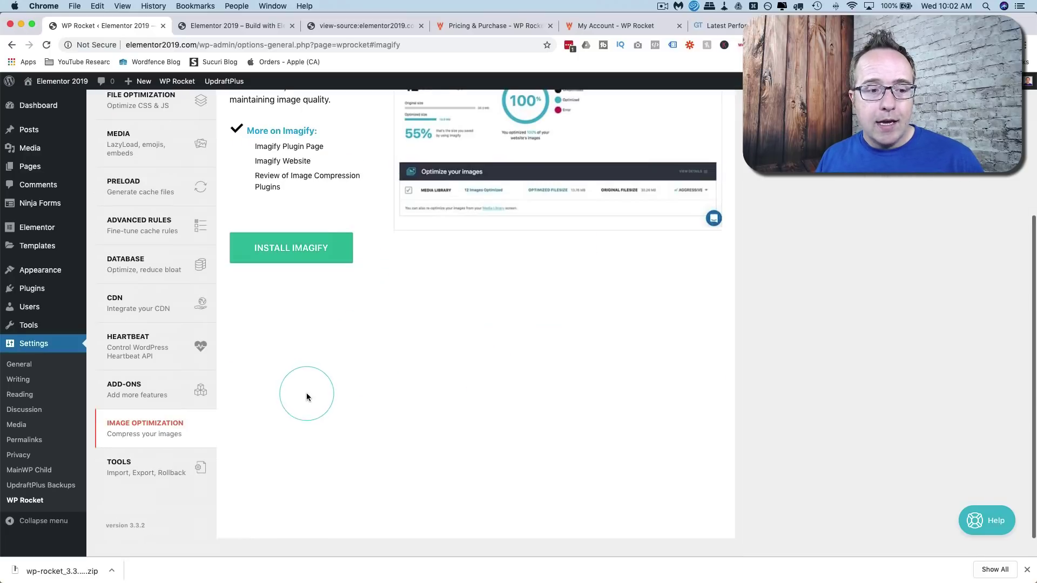
pyautogui.click(112, 390)
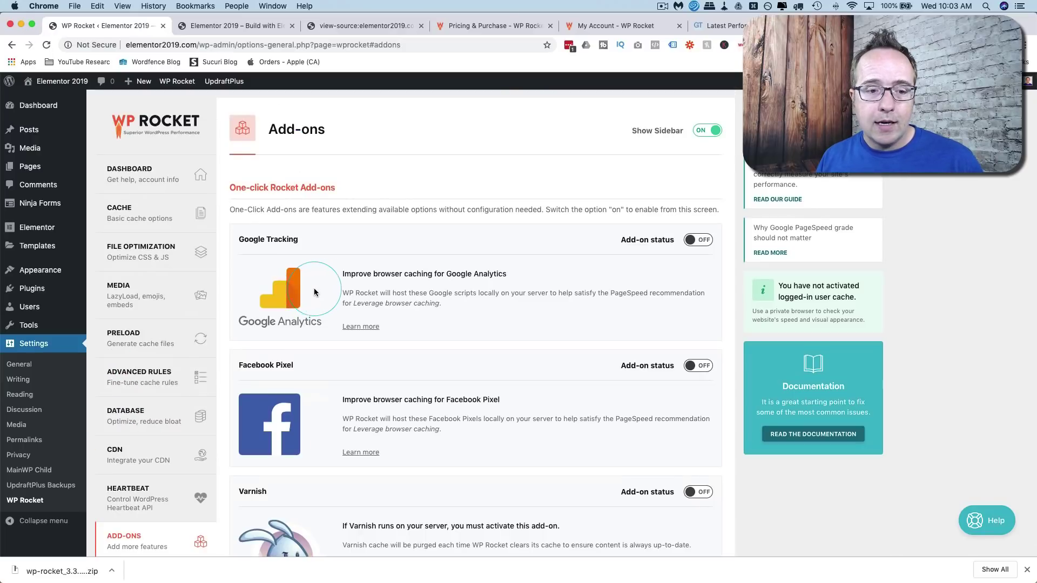
pyautogui.scroll(-5, 380, 270)
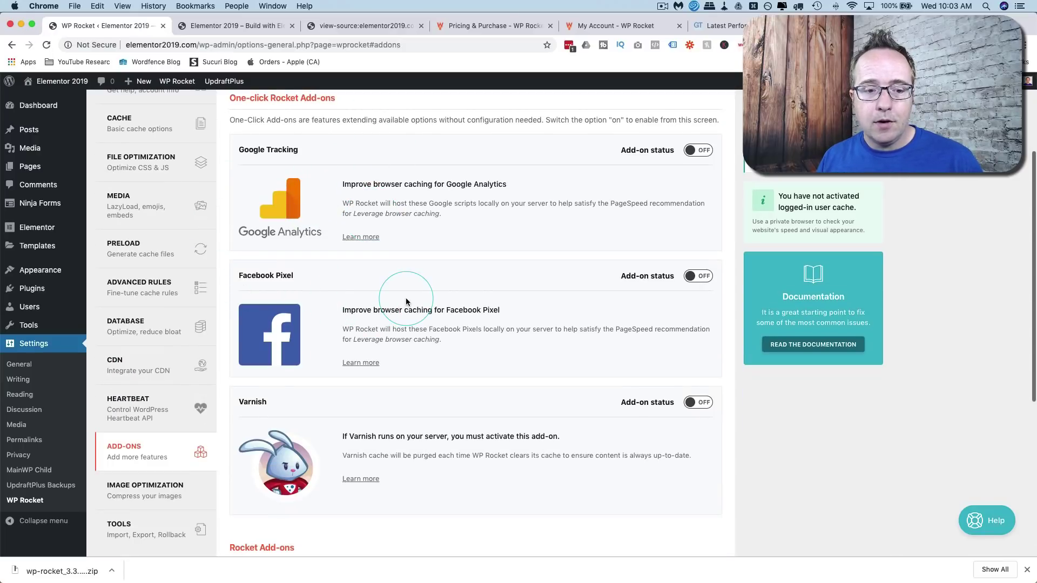
pyautogui.scroll(-2, 386, 297)
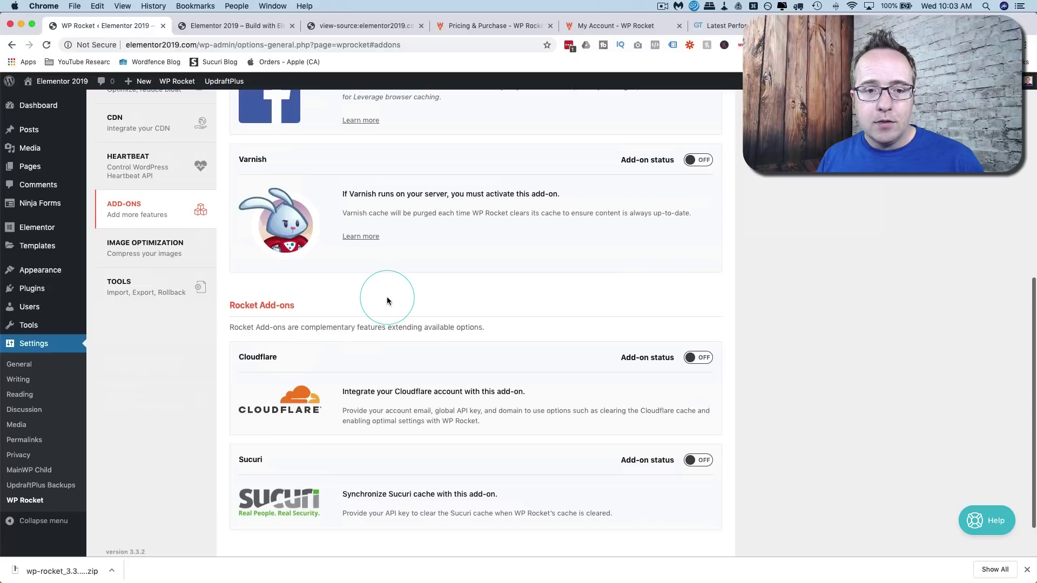
pyautogui.scroll(4, 387, 296)
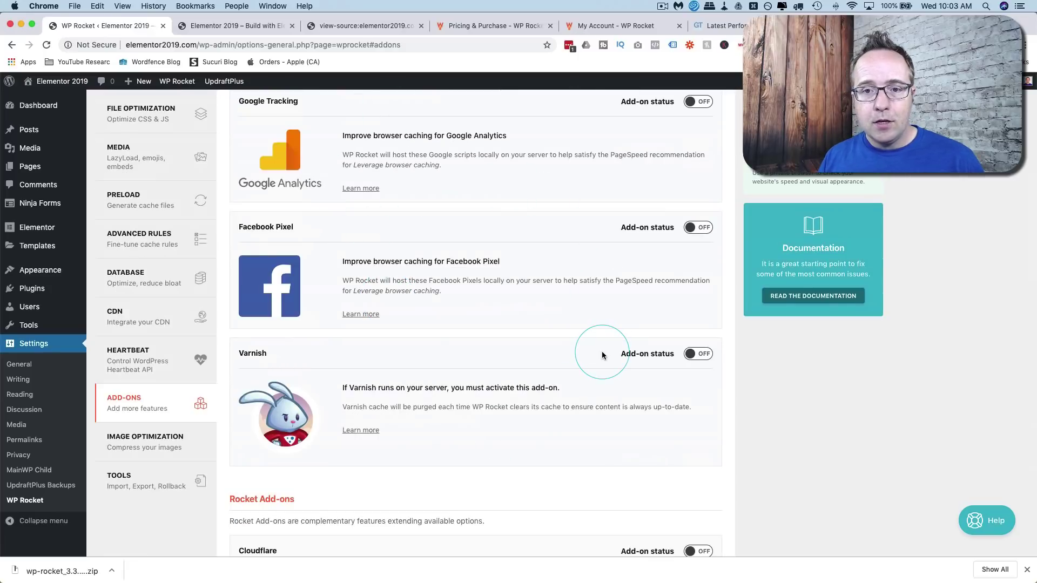
pyautogui.click(697, 102)
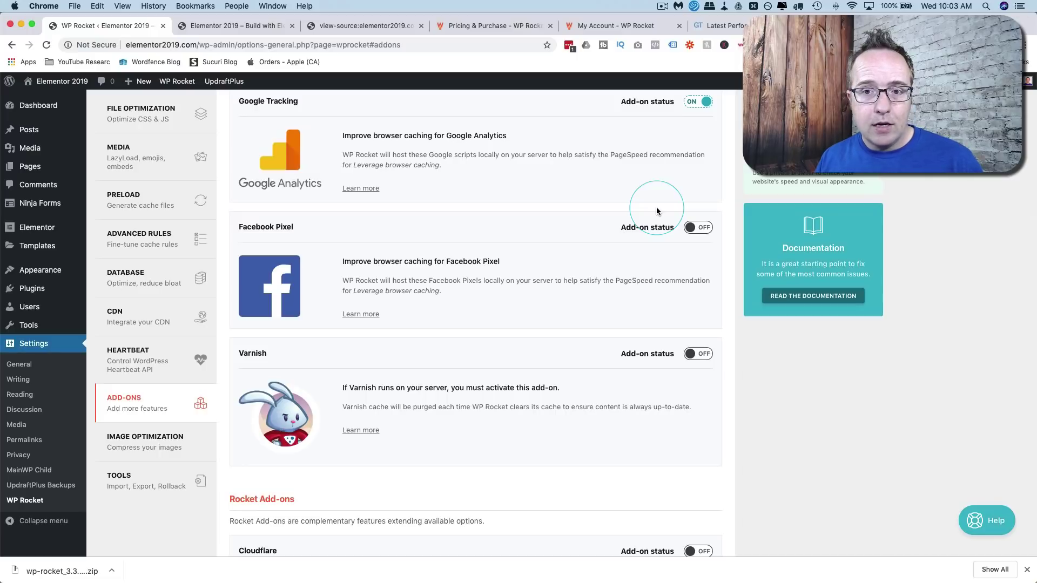
pyautogui.scroll(-5, 296, 283)
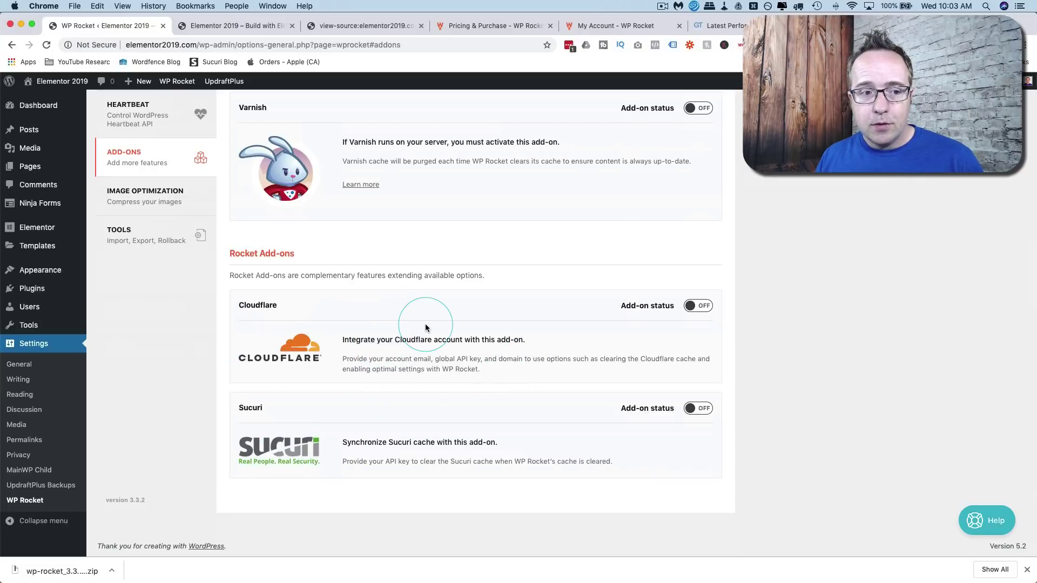
# Look over WP Rocket's Tools page, then return to the GTmetrix report (2.8s, 1.53MB, 75 requests)
pyautogui.click(124, 233)
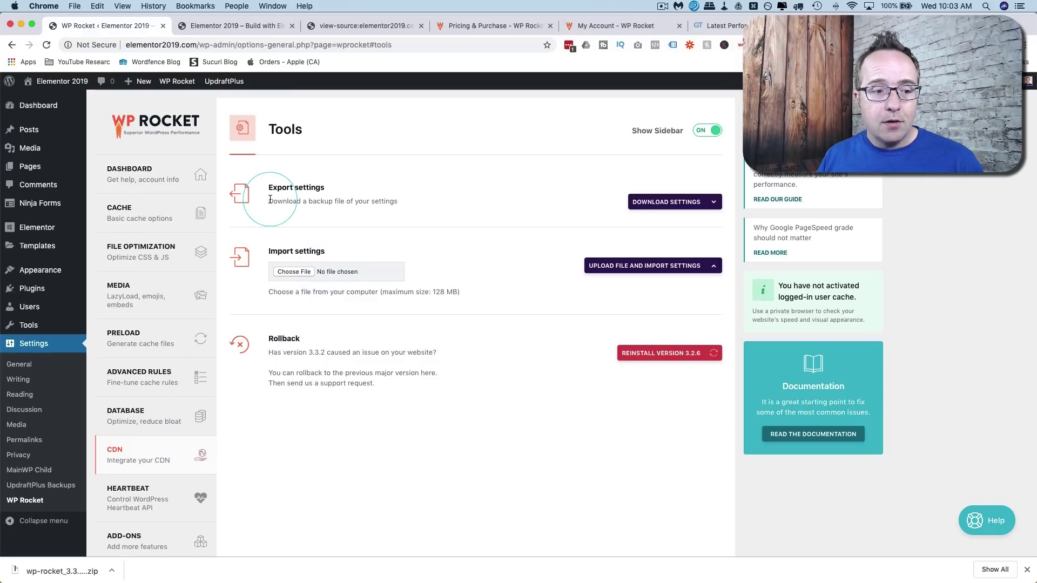
pyautogui.scroll(-5, 183, 475)
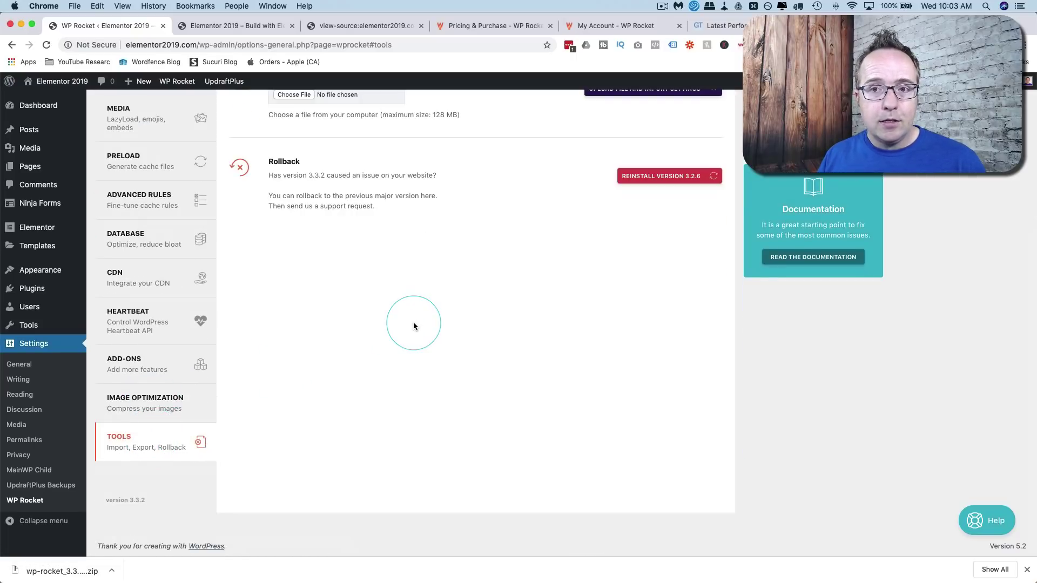
pyautogui.press('super+9')
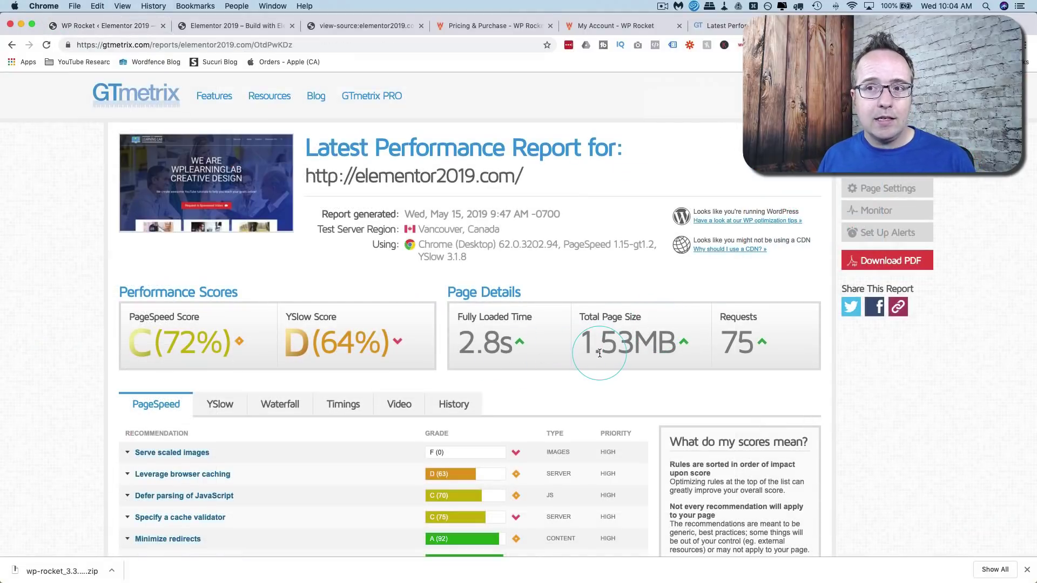
# Start a new GTmetrix analysis of elementor2019.com in a fresh tab
pyautogui.press('super+t')
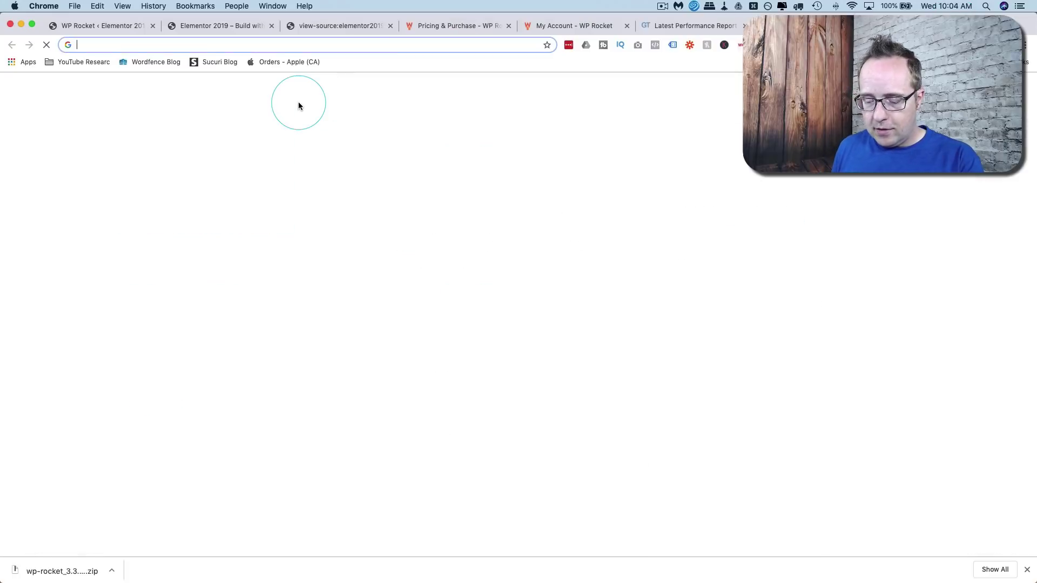
pyautogui.write('gt')
pyautogui.press('Return')
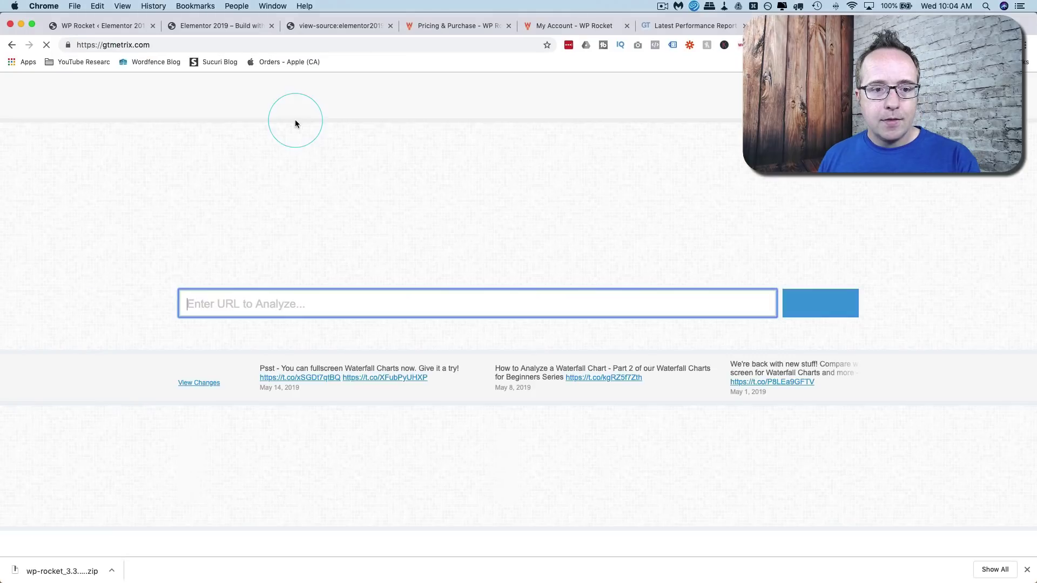
pyautogui.click(349, 307)
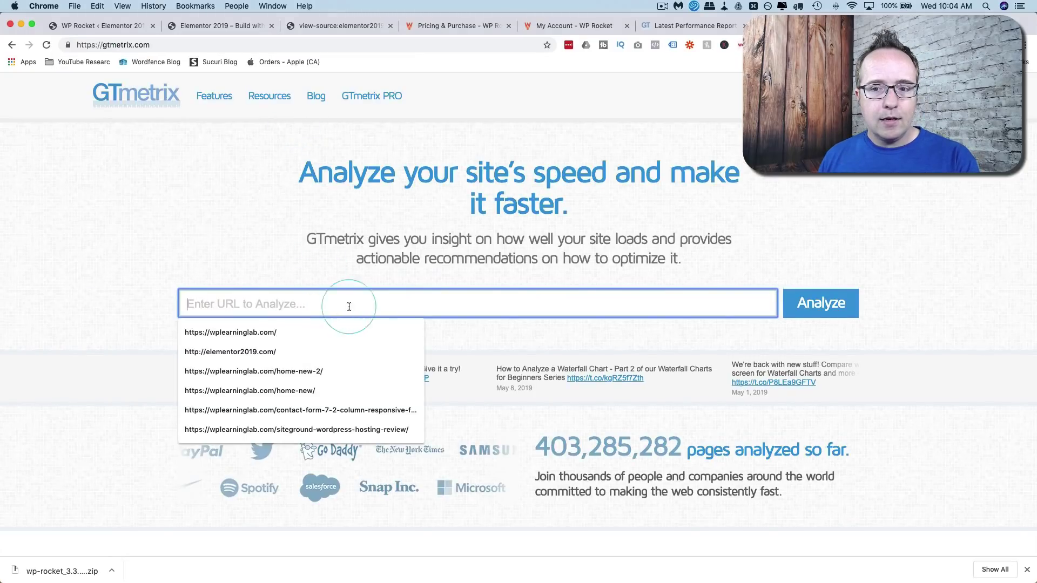
pyautogui.click(230, 351)
pyautogui.click(825, 306)
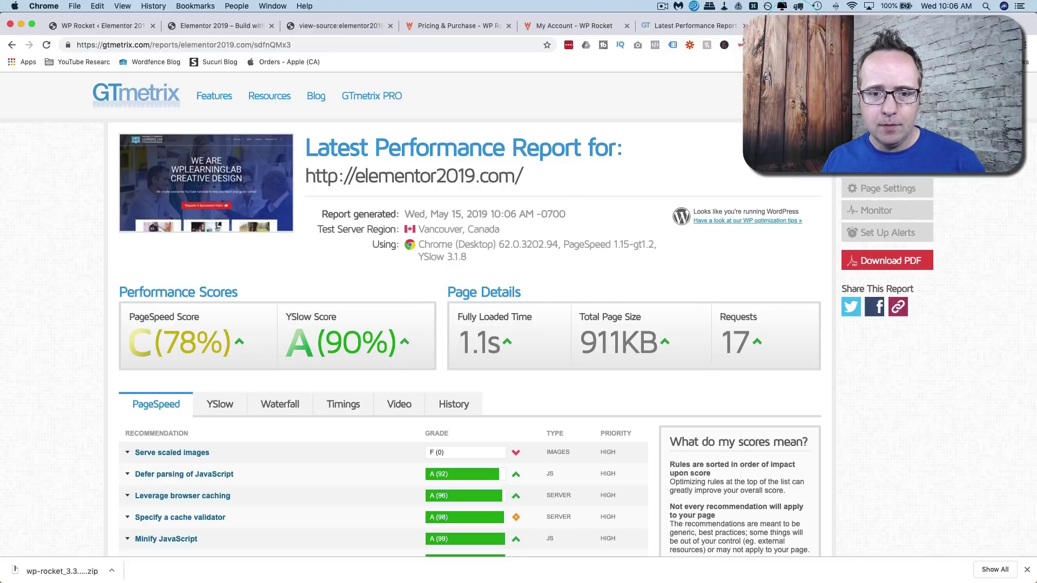
# Highlight the earlier report's 2.8s load time, 1.53MB page size and 75 requests
pyautogui.press('super+bracketleft')
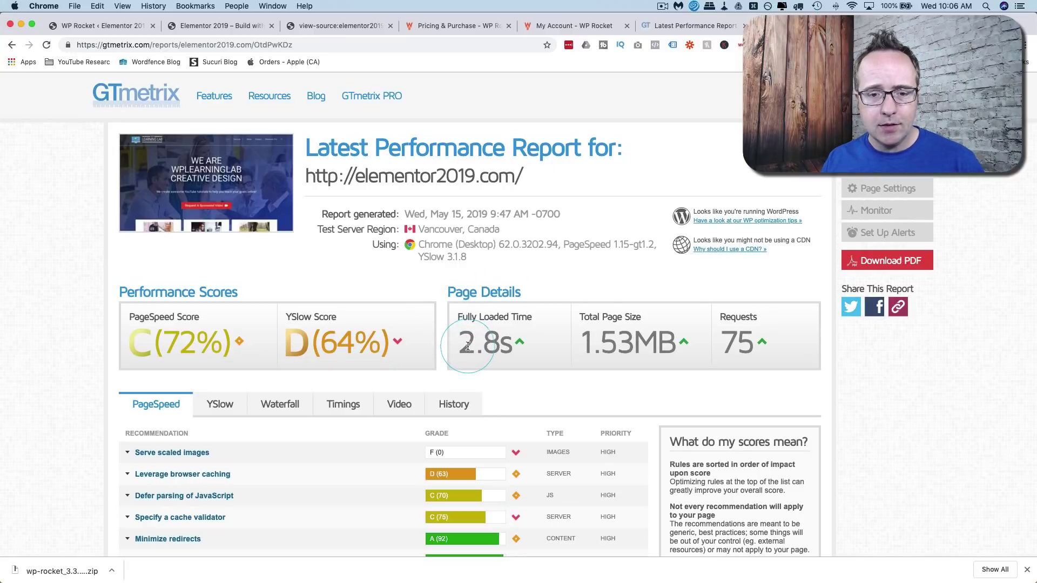
pyautogui.moveTo(474, 346); pyautogui.dragTo(498, 346)
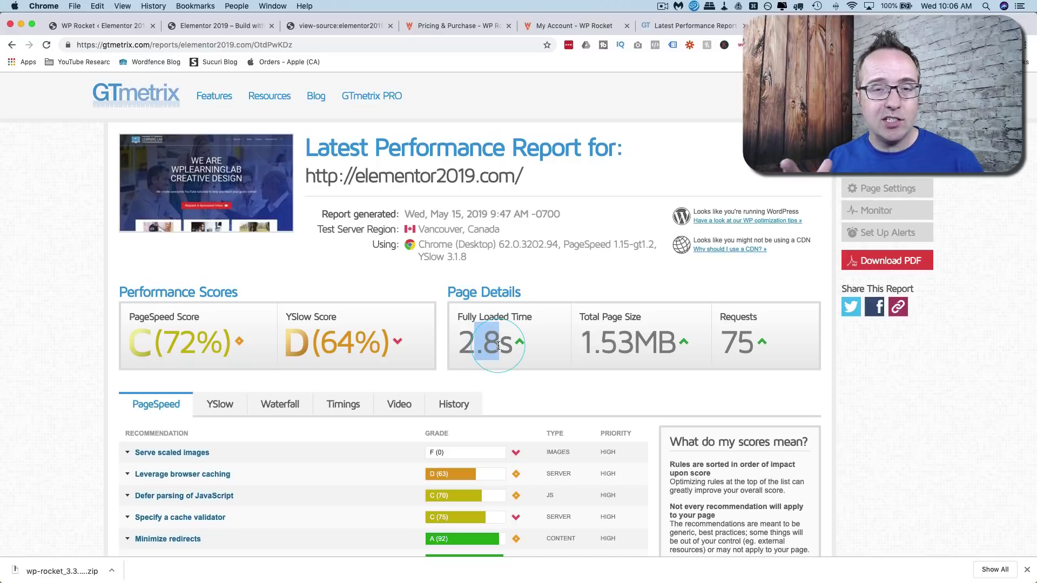
pyautogui.click(464, 345)
pyautogui.moveTo(582, 346); pyautogui.dragTo(636, 346)
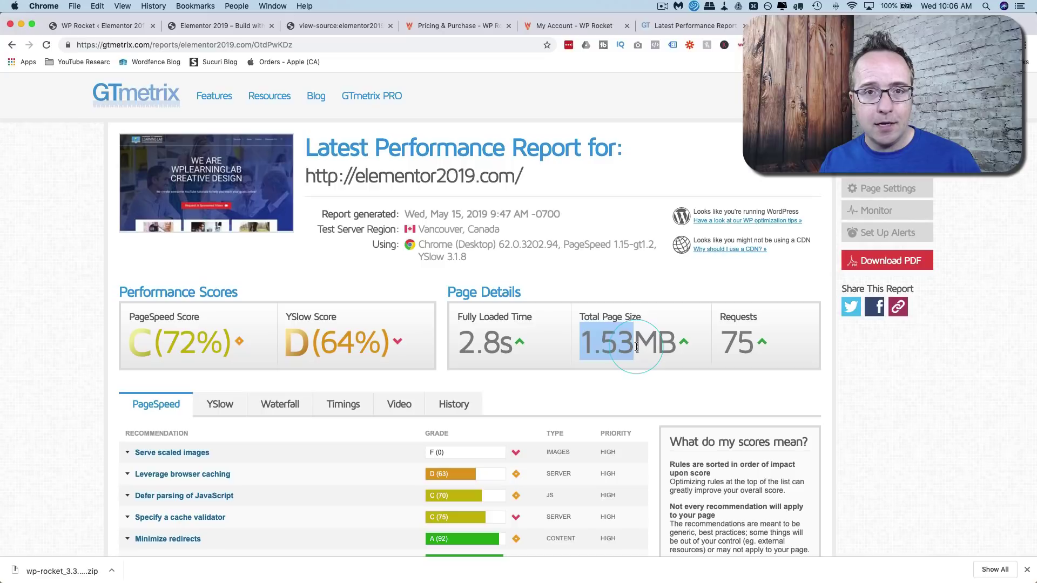
pyautogui.doubleClick(736, 343)
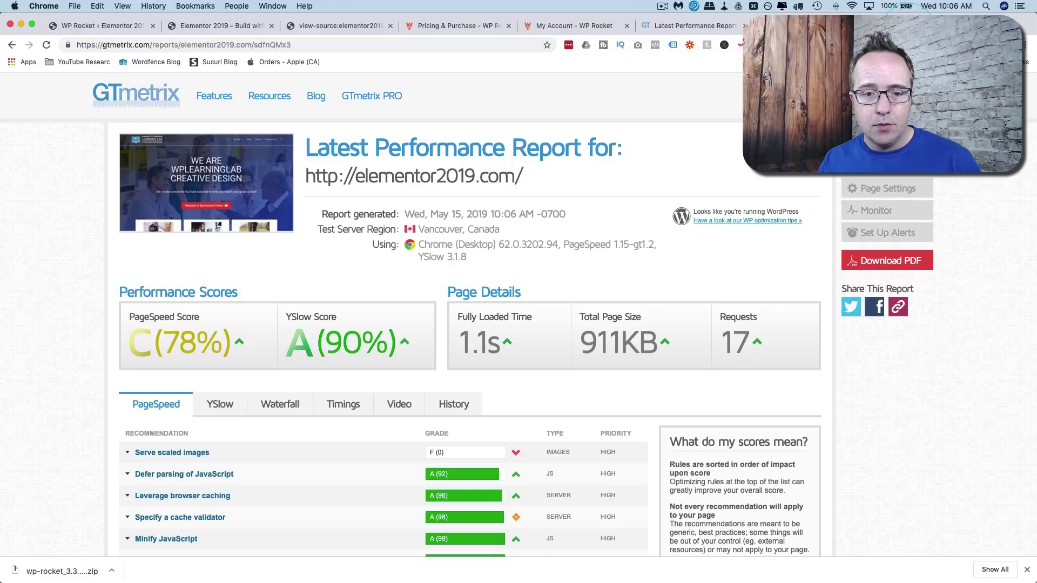
pyautogui.click(503, 362)
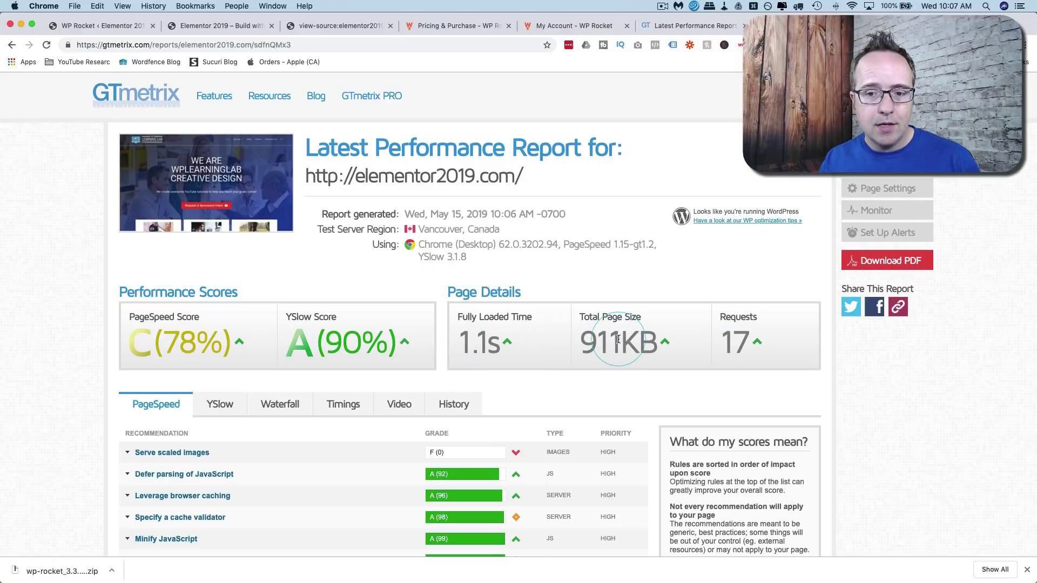
# Highlight the new report's 17 requests and review its results against the old ones
pyautogui.doubleClick(737, 343)
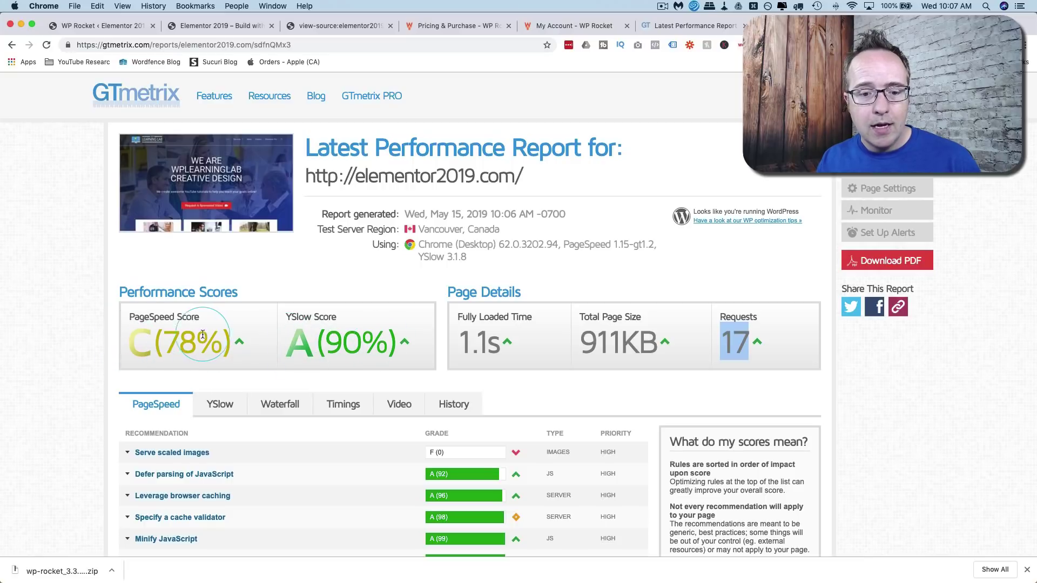
pyautogui.scroll(-1, 95, 323)
pyautogui.scroll(-3, 95, 322)
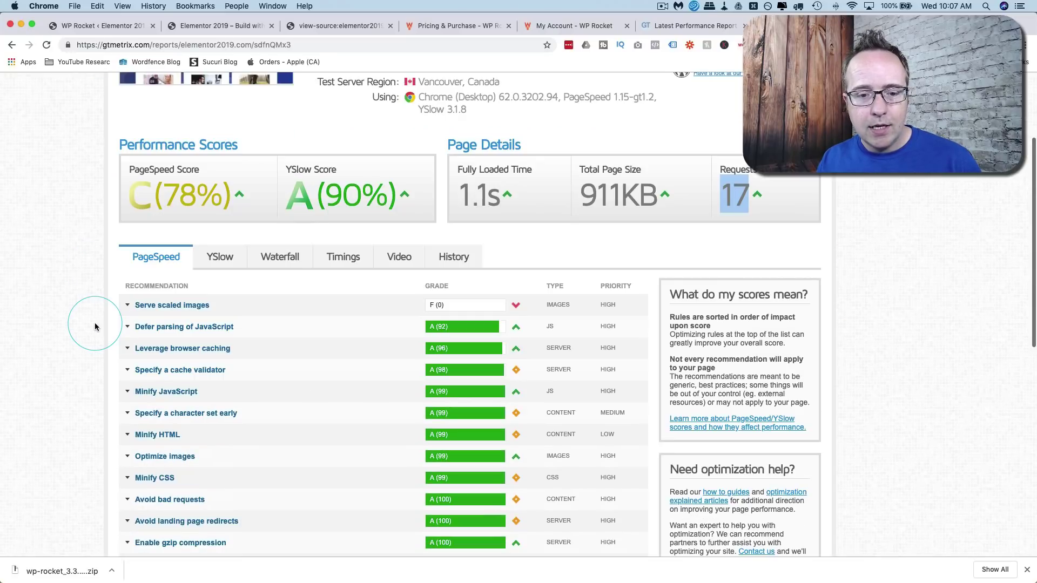
pyautogui.scroll(-4, 95, 323)
pyautogui.scroll(-5, 95, 322)
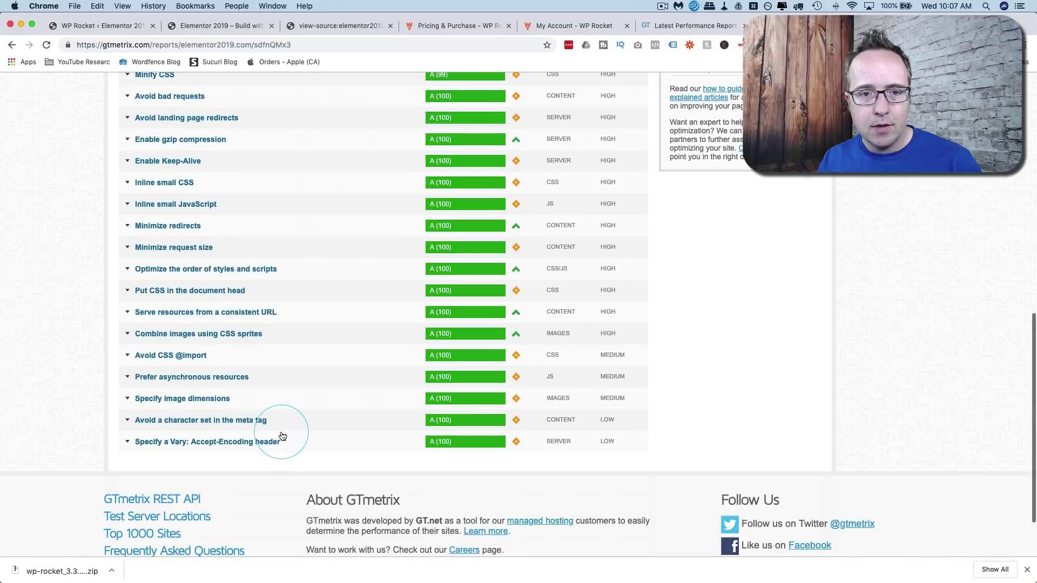
pyautogui.scroll(2, 283, 439)
pyautogui.scroll(5, 284, 438)
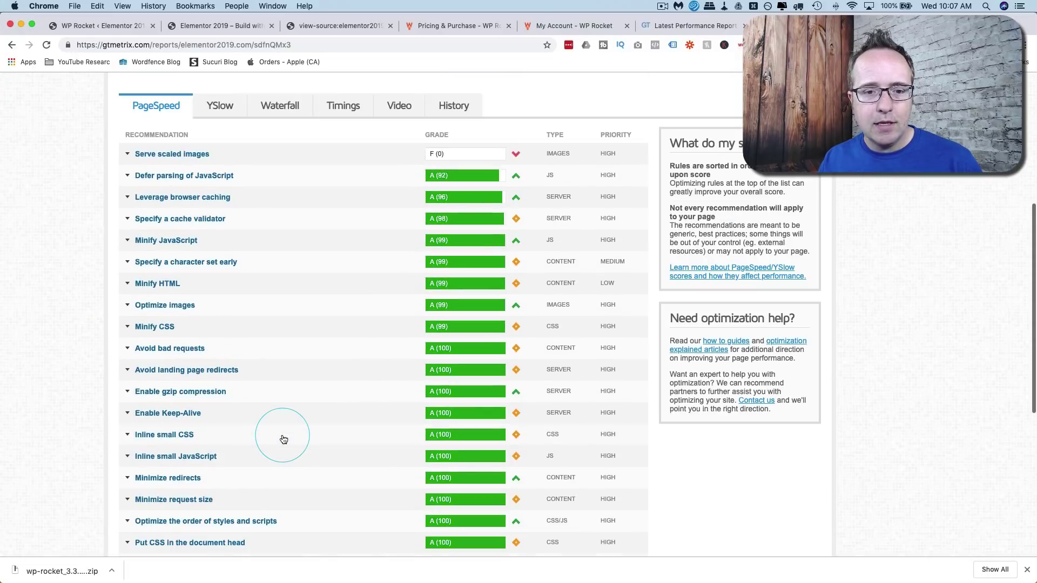
pyautogui.scroll(4, 284, 439)
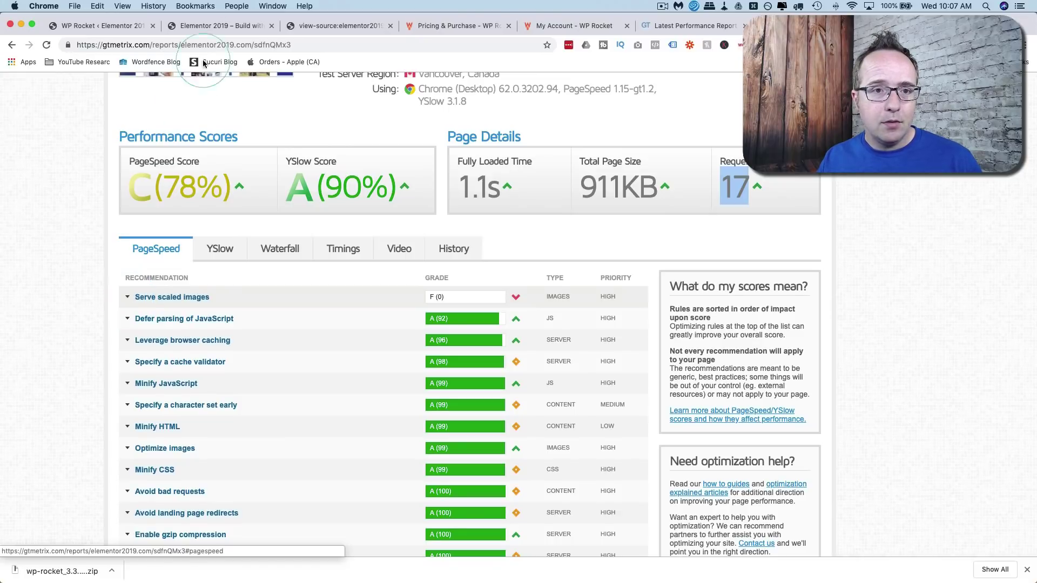
pyautogui.click(219, 25)
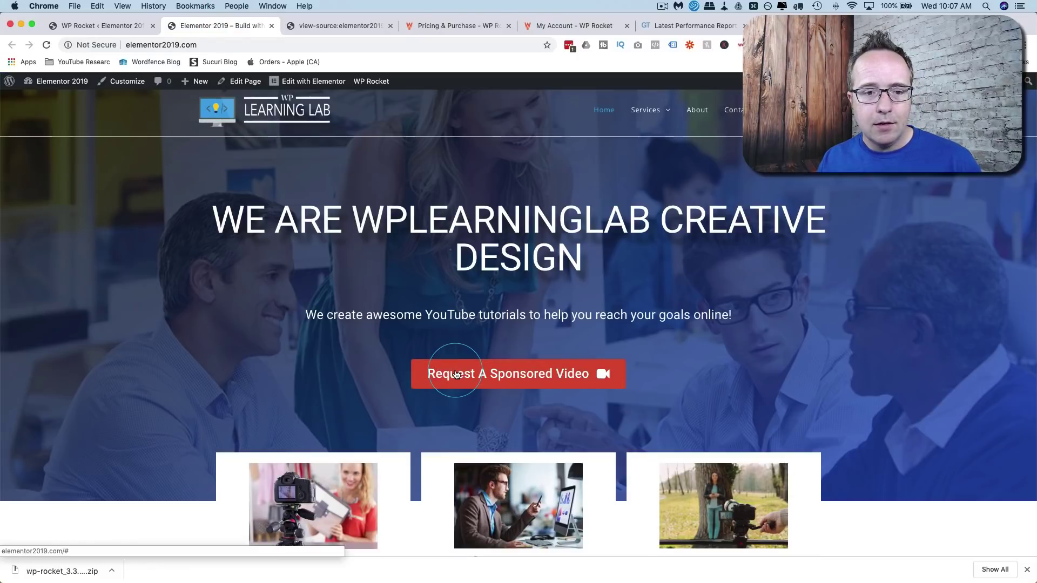
pyautogui.scroll(-4, 455, 373)
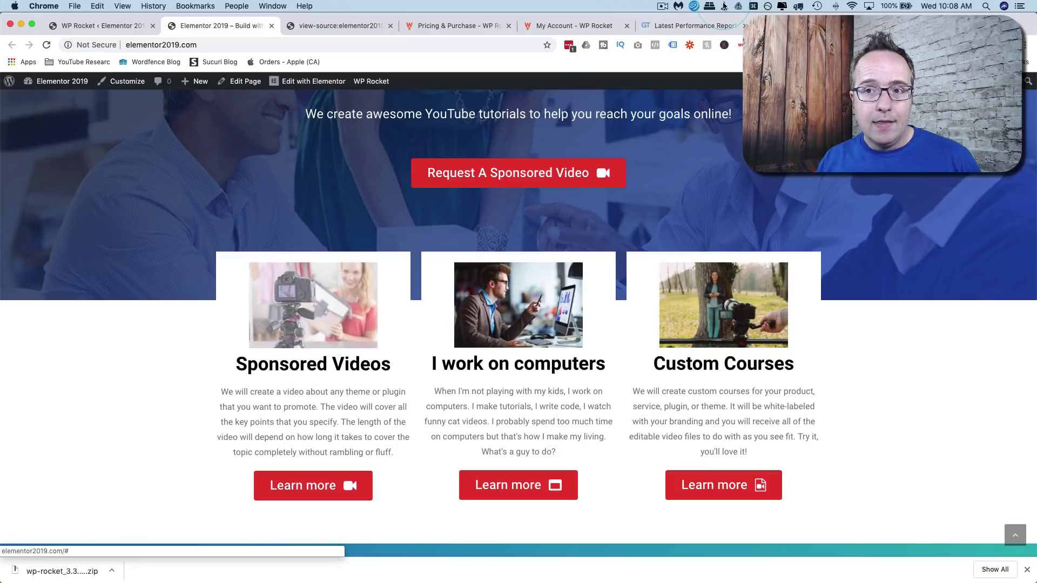
pyautogui.press('super+6')
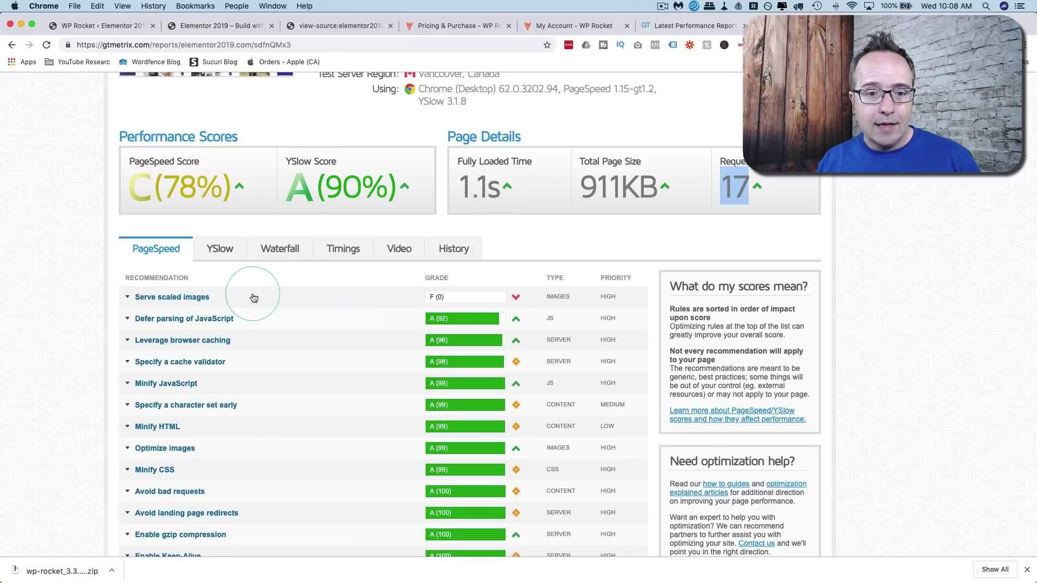
pyautogui.click(432, 298)
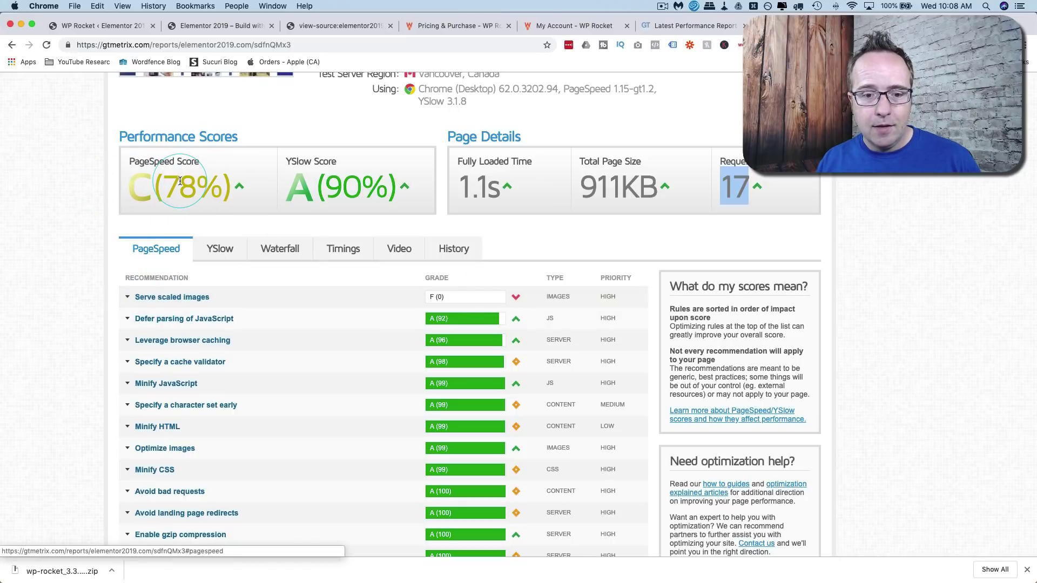
pyautogui.scroll(-1, 482, 341)
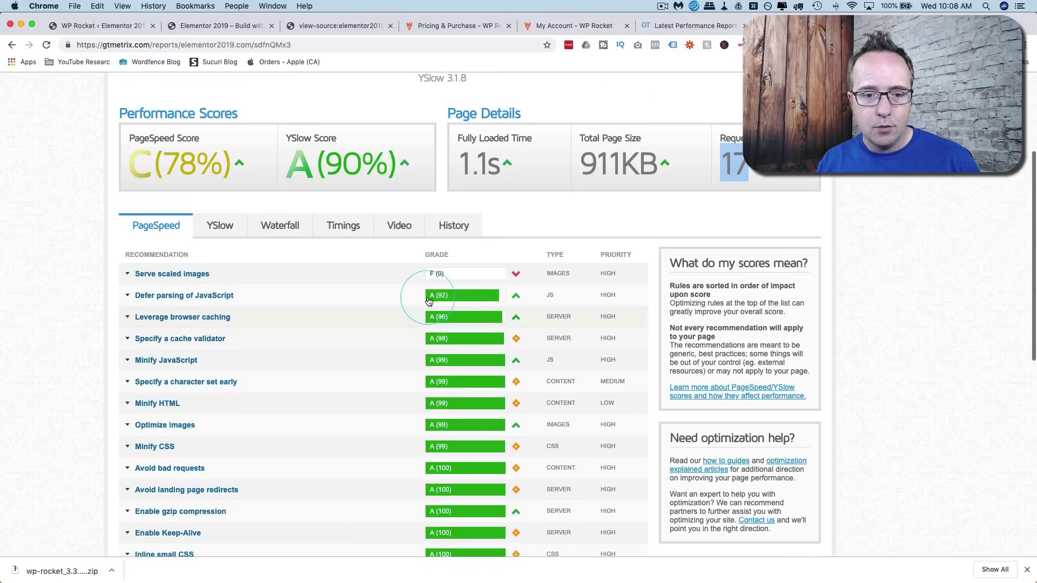
pyautogui.scroll(-4, 442, 298)
pyautogui.scroll(-1, 442, 298)
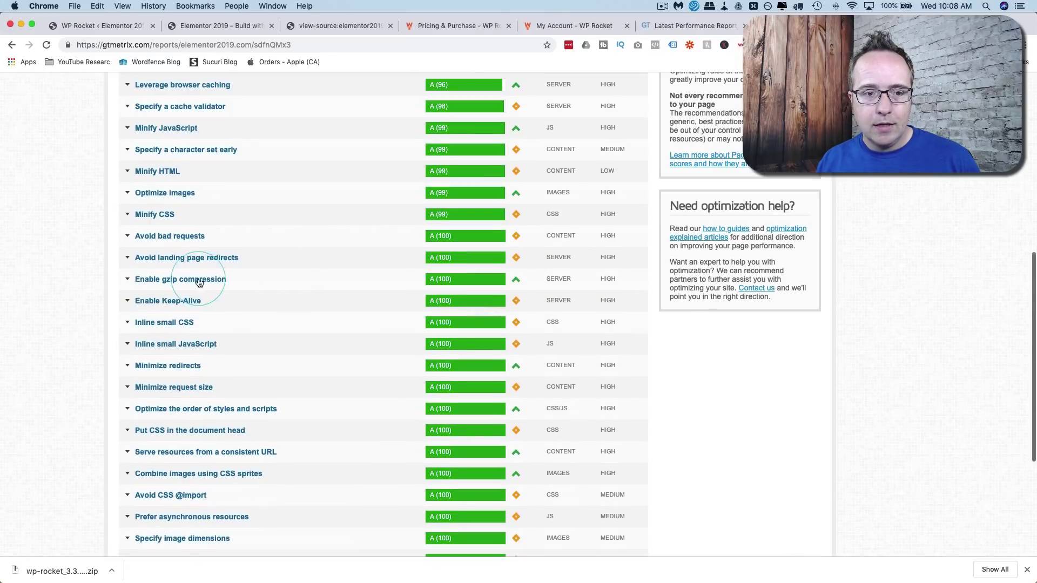
pyautogui.scroll(5, 204, 283)
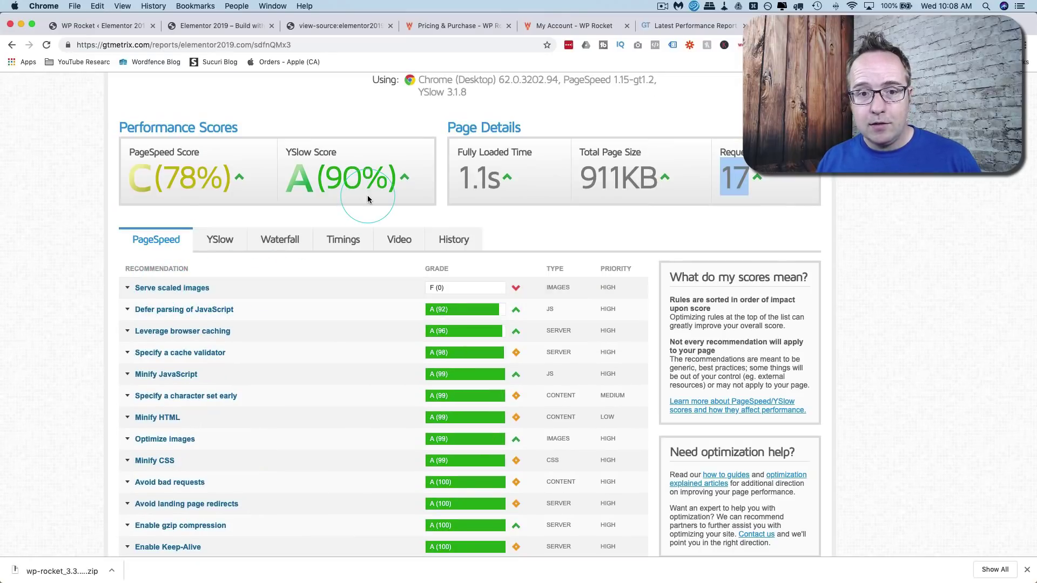
pyautogui.scroll(2, 528, 208)
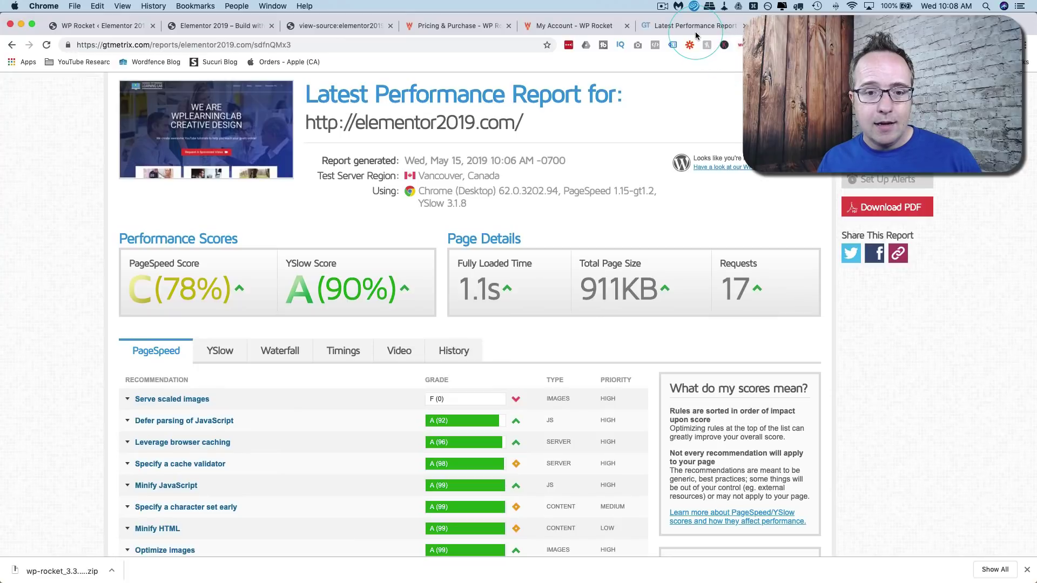
pyautogui.doubleClick(488, 287)
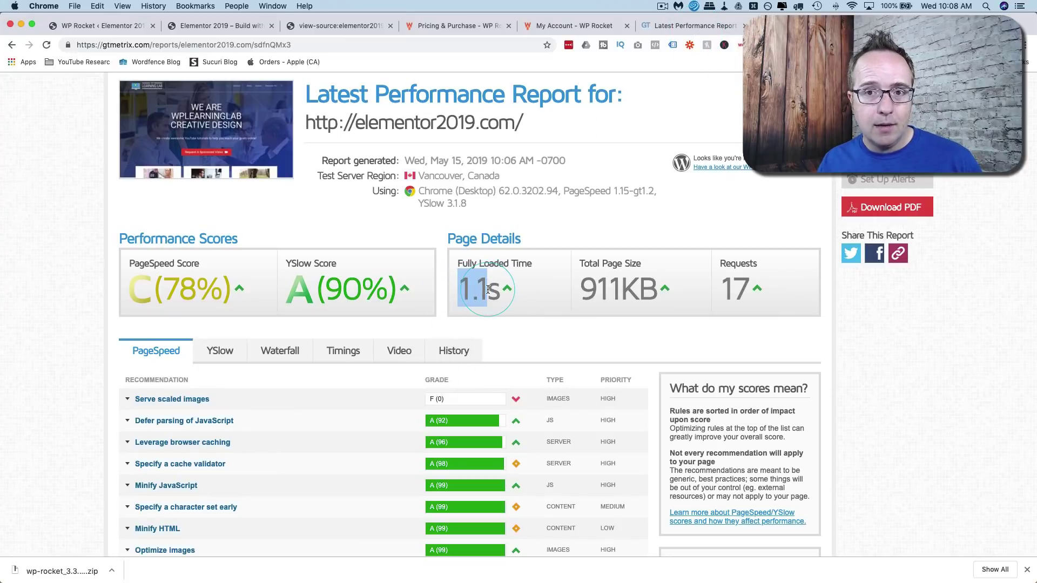
# Open the original GTmetrix report and highlight its 4.9s fully loaded time
pyautogui.click(683, 29)
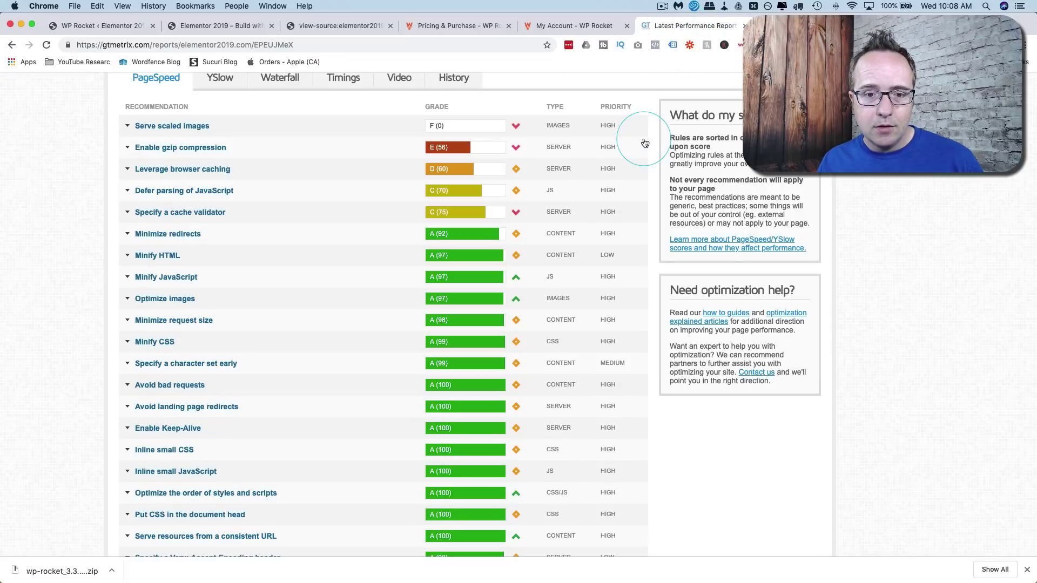
pyautogui.scroll(10, 562, 319)
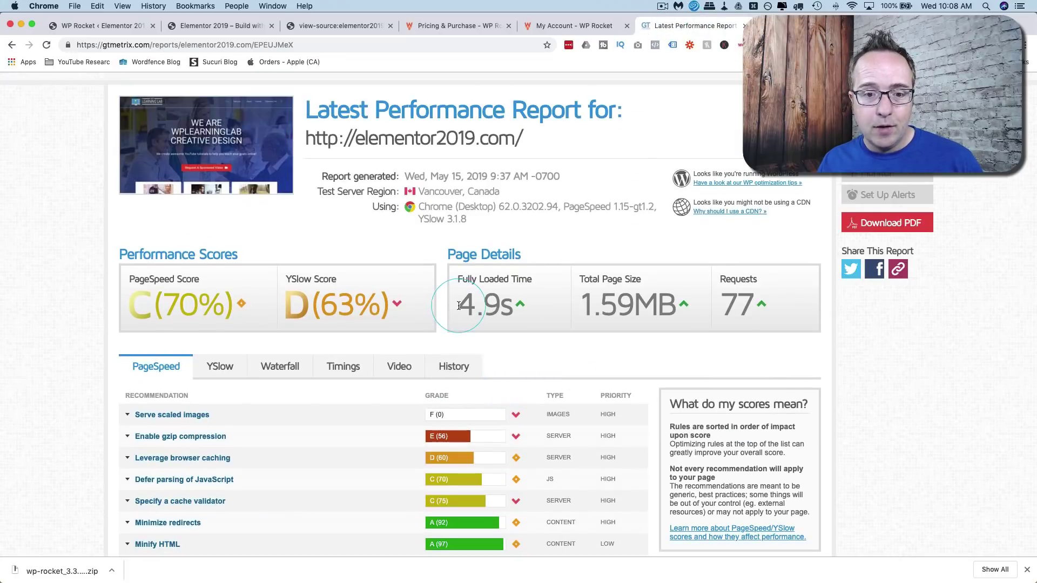
pyautogui.moveTo(456, 306); pyautogui.dragTo(495, 306)
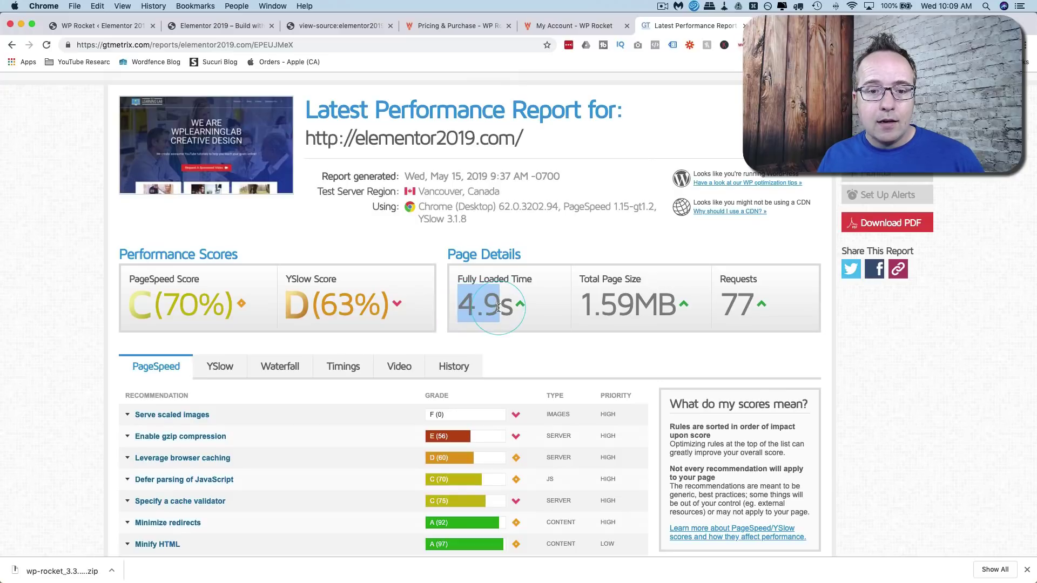
pyautogui.click(551, 258)
pyautogui.click(656, 263)
pyautogui.click(579, 288)
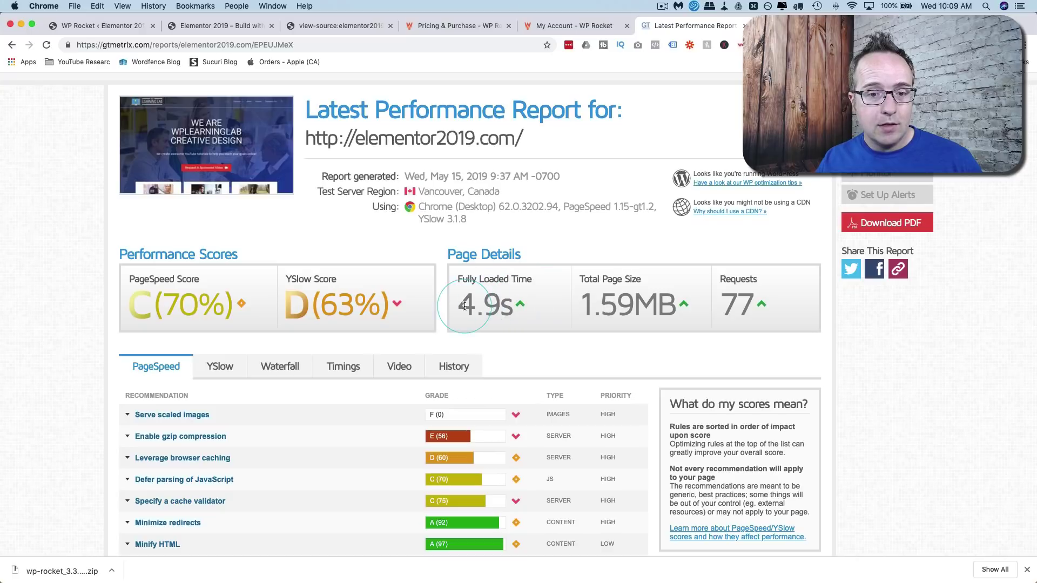
pyautogui.moveTo(457, 307); pyautogui.dragTo(497, 308)
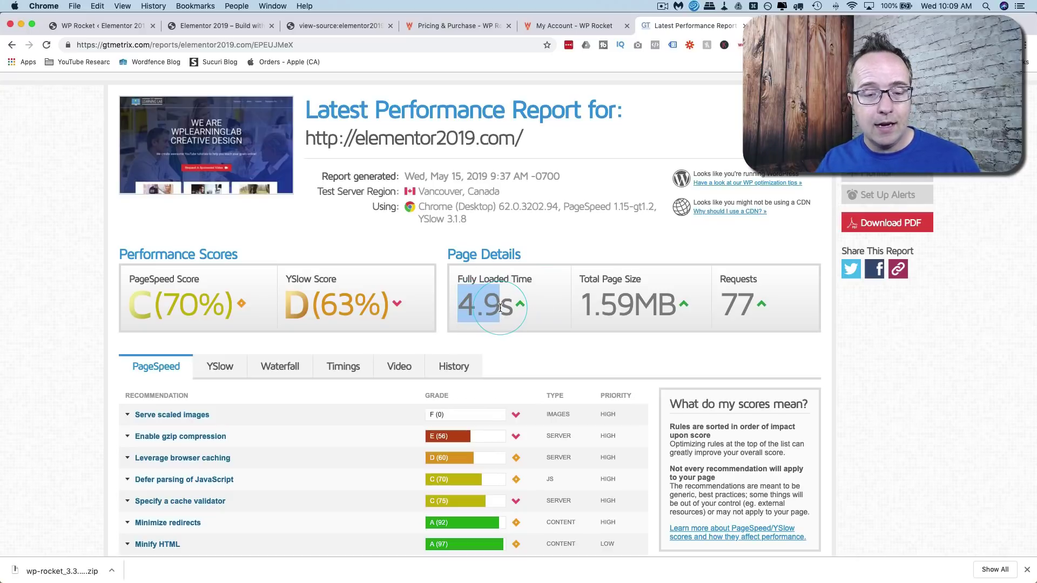
pyautogui.click(505, 312)
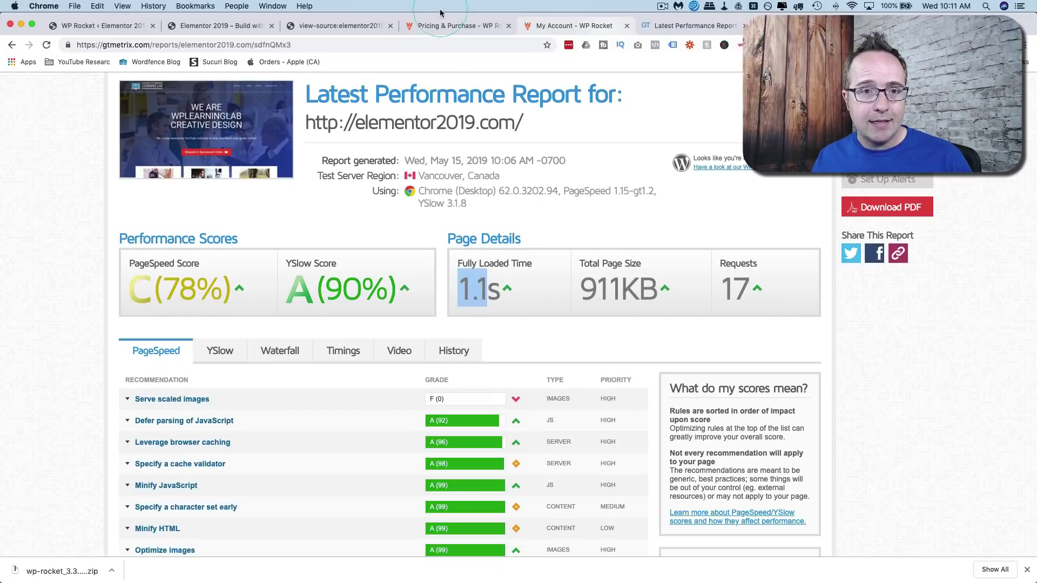
# Open the WP Rocket pricing page listing Single $49, Plus $99 and Infinite $249 per year
pyautogui.click(439, 25)
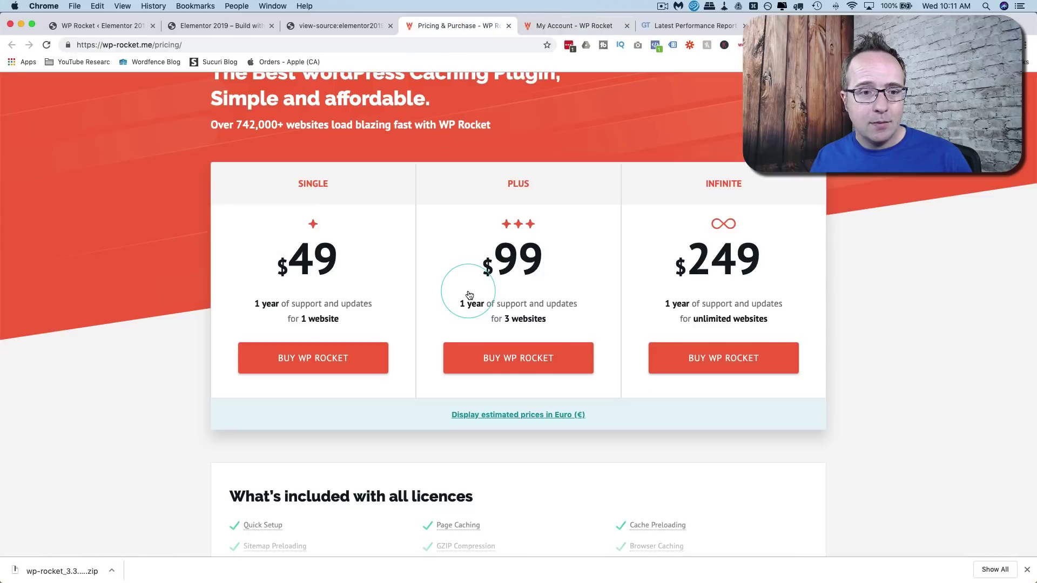